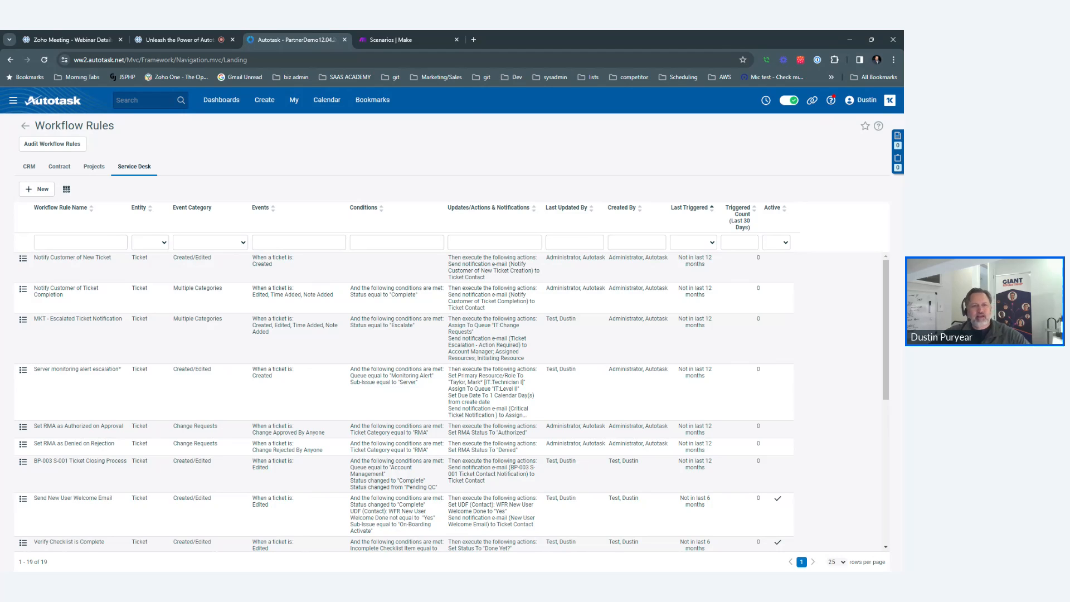
# Open the DEMO TICKETS dashboard and drill into the New Tickets IT:Change bar.
pyautogui.moveTo(299, 112)
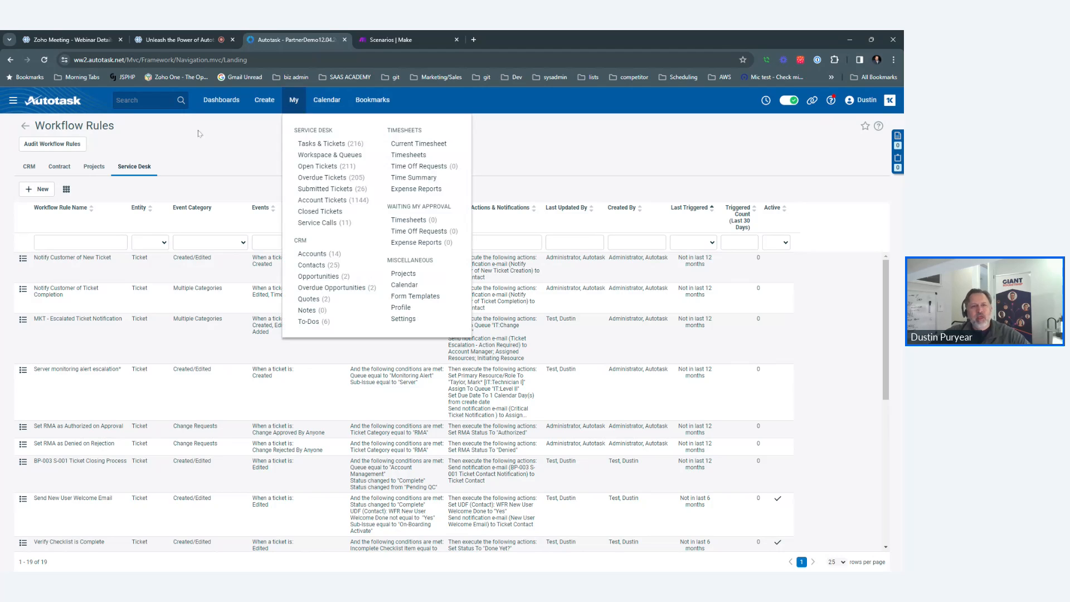
pyautogui.click(221, 100)
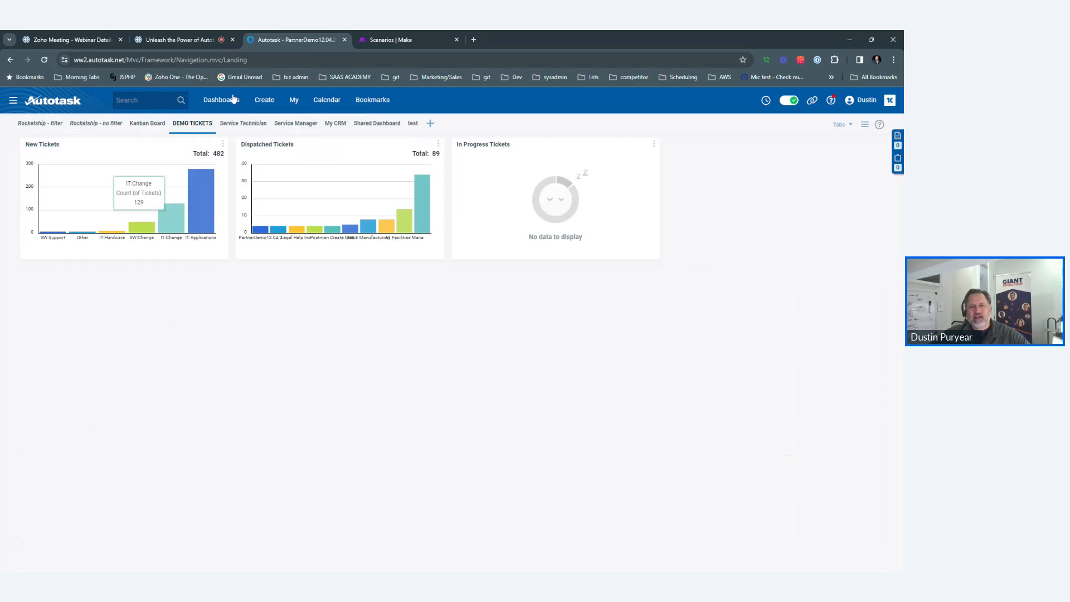
pyautogui.click(766, 100)
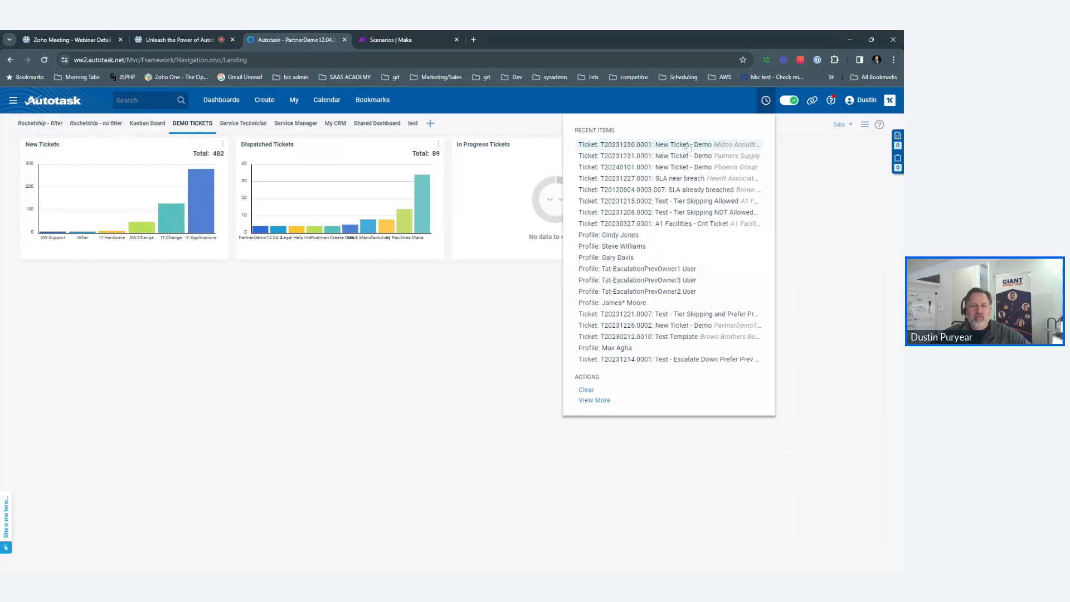
pyautogui.moveTo(249, 105)
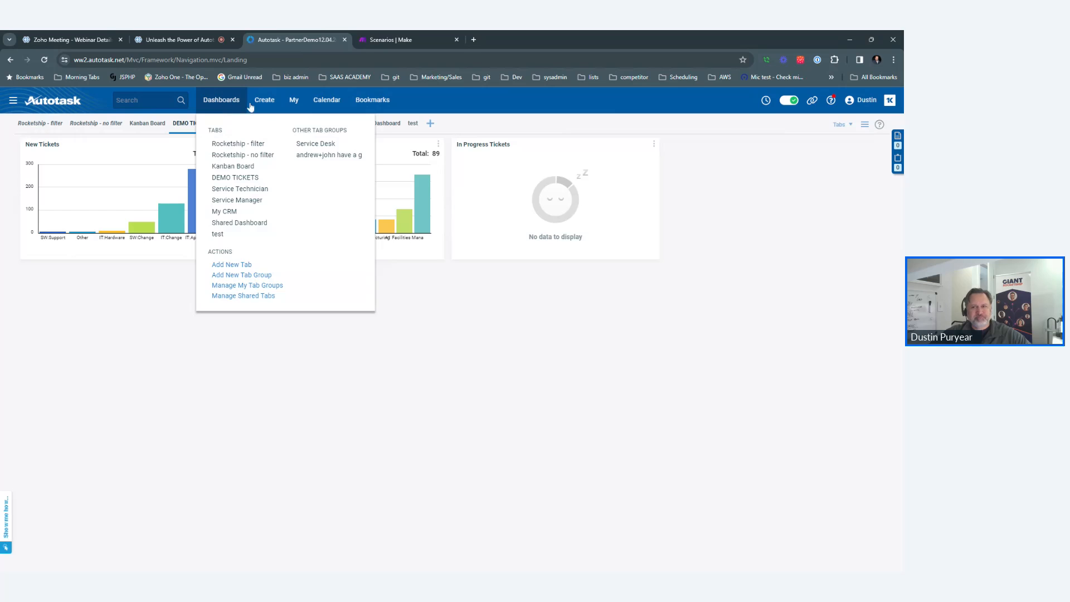
pyautogui.moveTo(766, 101)
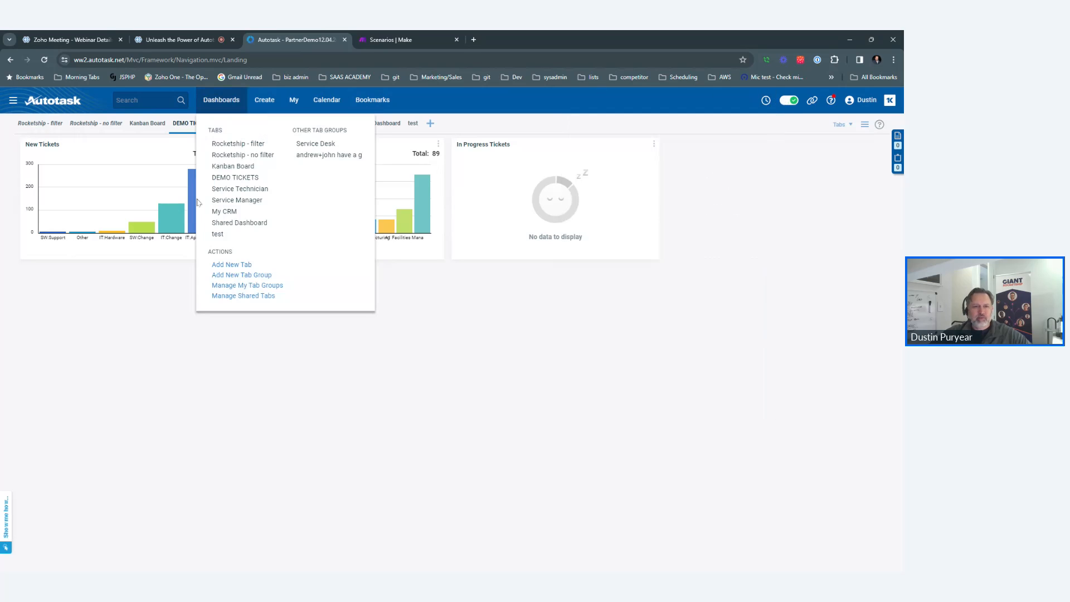
pyautogui.click(172, 226)
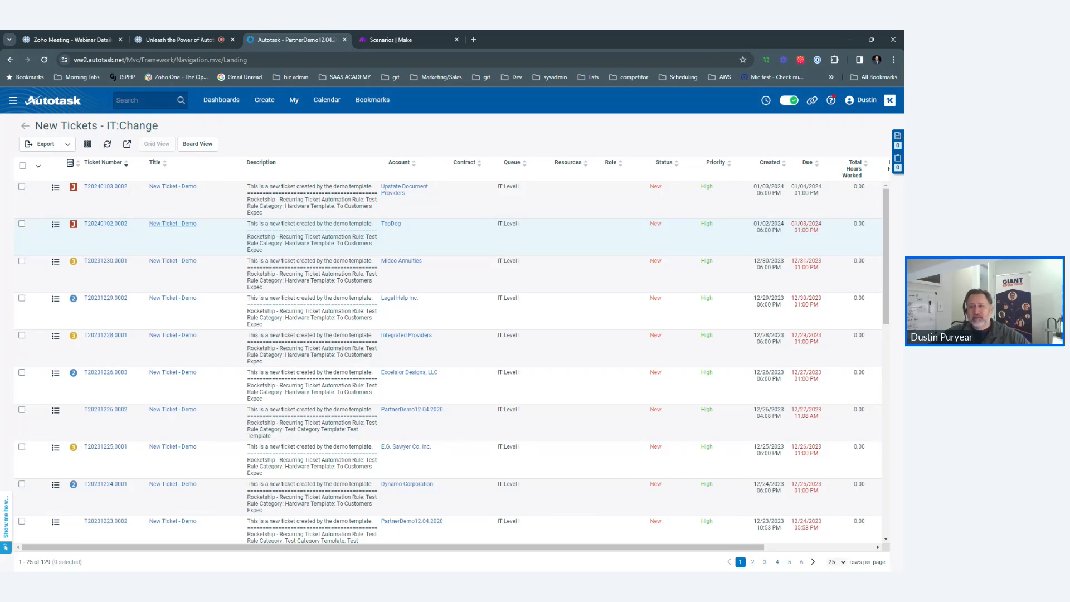
# Move the webinar tab into its own window, then open Autotask's main navigation menu.
pyautogui.click(187, 40)
pyautogui.moveTo(202, 60); pyautogui.dragTo(226, 103)
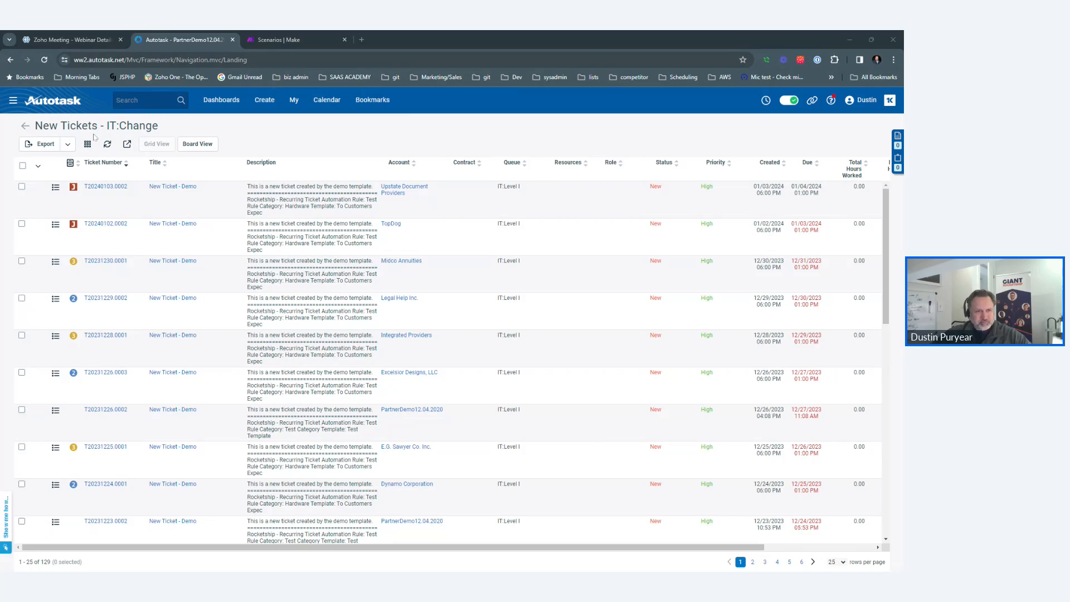
pyautogui.click(18, 104)
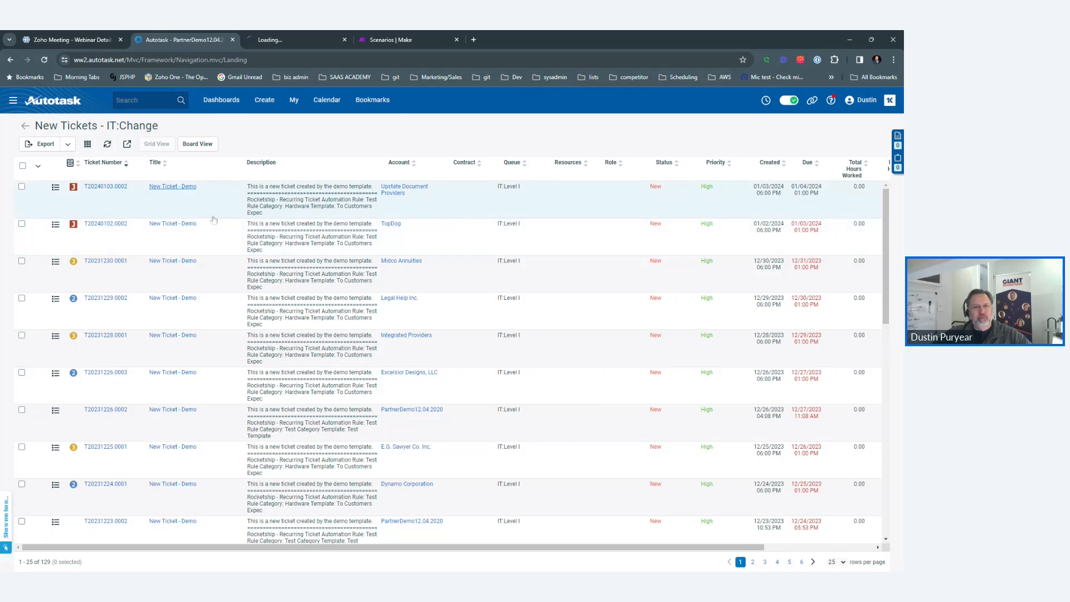
# Open demo ticket T20240102.0002 in a new tab, expand Add a note, then return to Autotask.
pyautogui.click(315, 34)
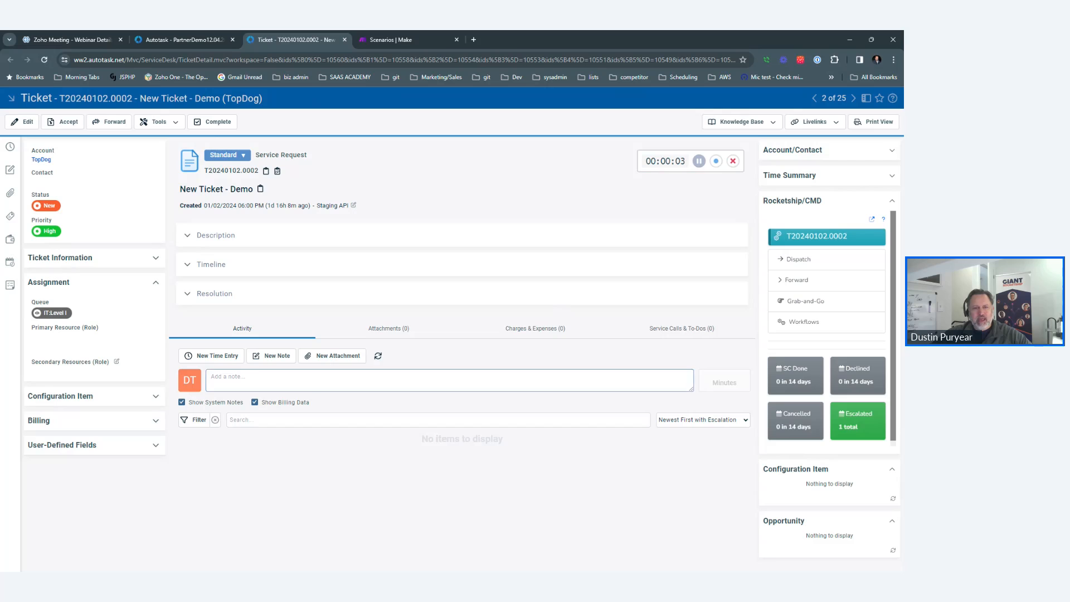
pyautogui.click(404, 373)
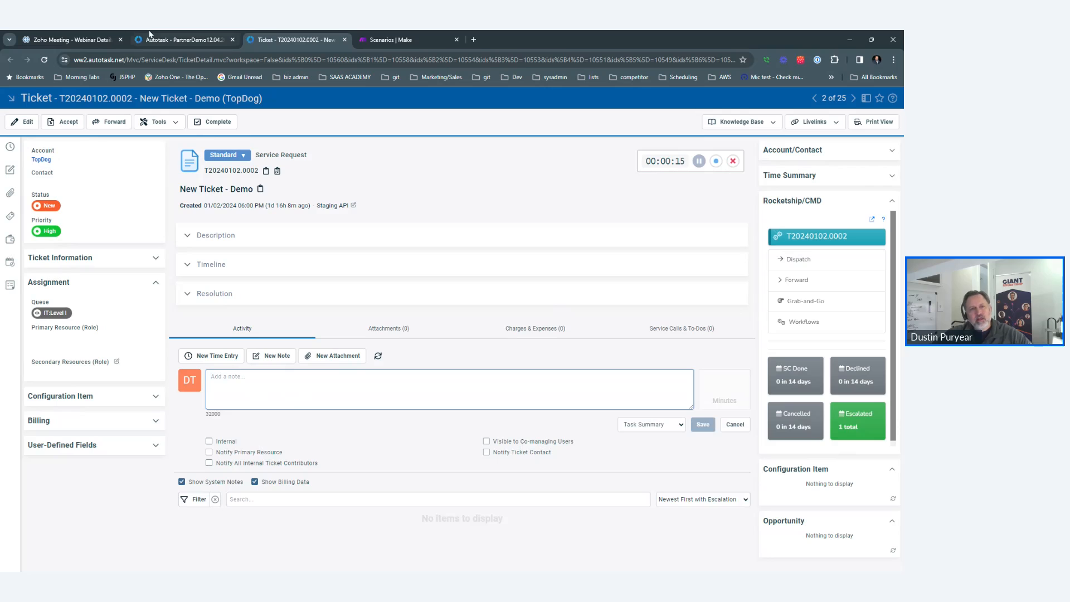
pyautogui.click(167, 34)
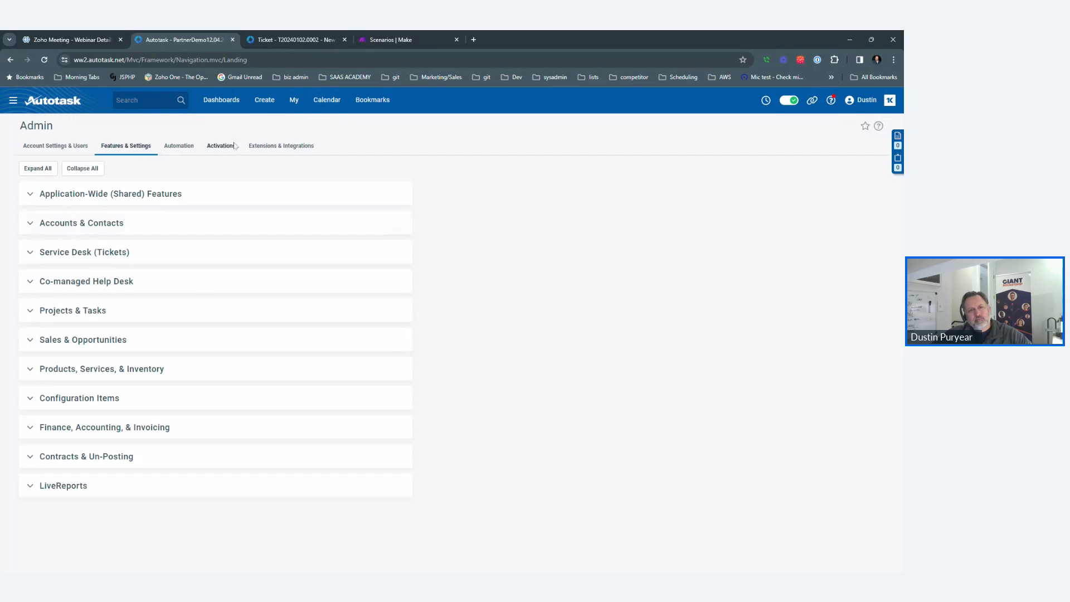
# From Admin's Automation tab, expand Workflow Rules and open the Service Desk Workflow Rules list.
pyautogui.click(282, 39)
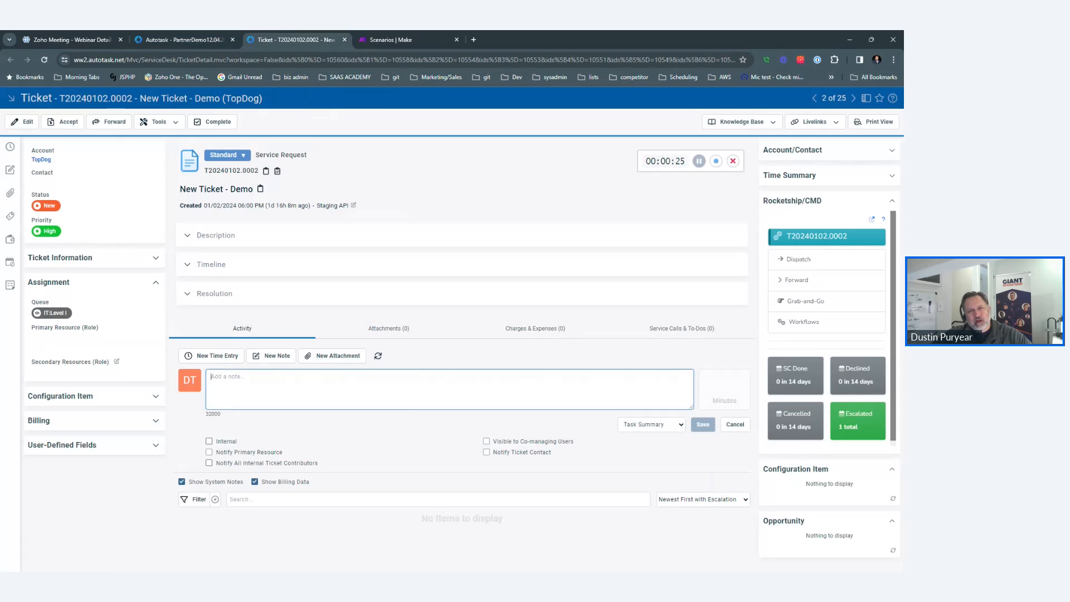
pyautogui.click(214, 38)
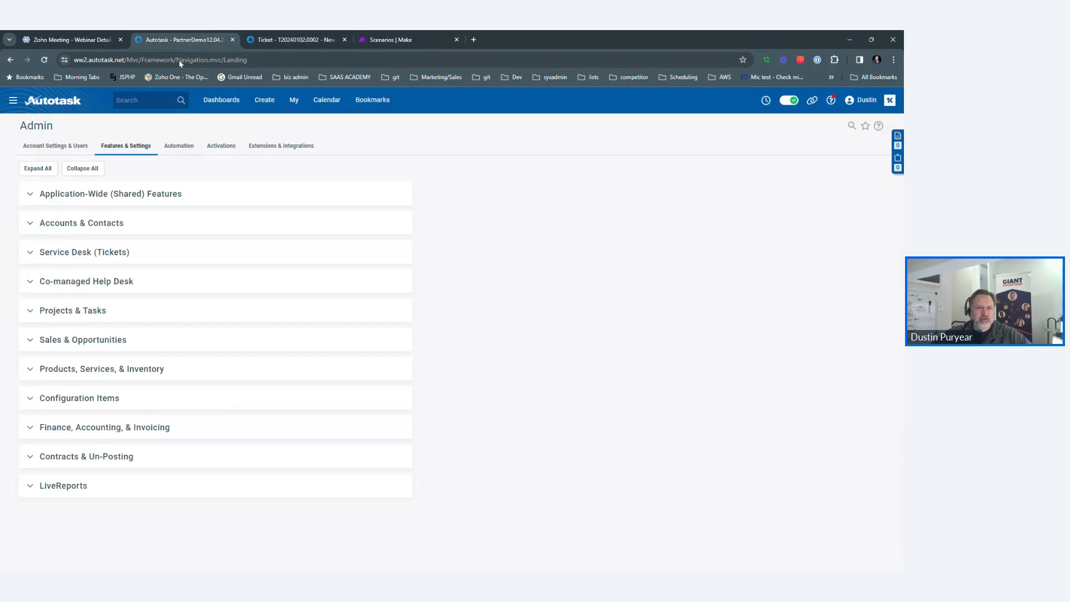
pyautogui.click(187, 147)
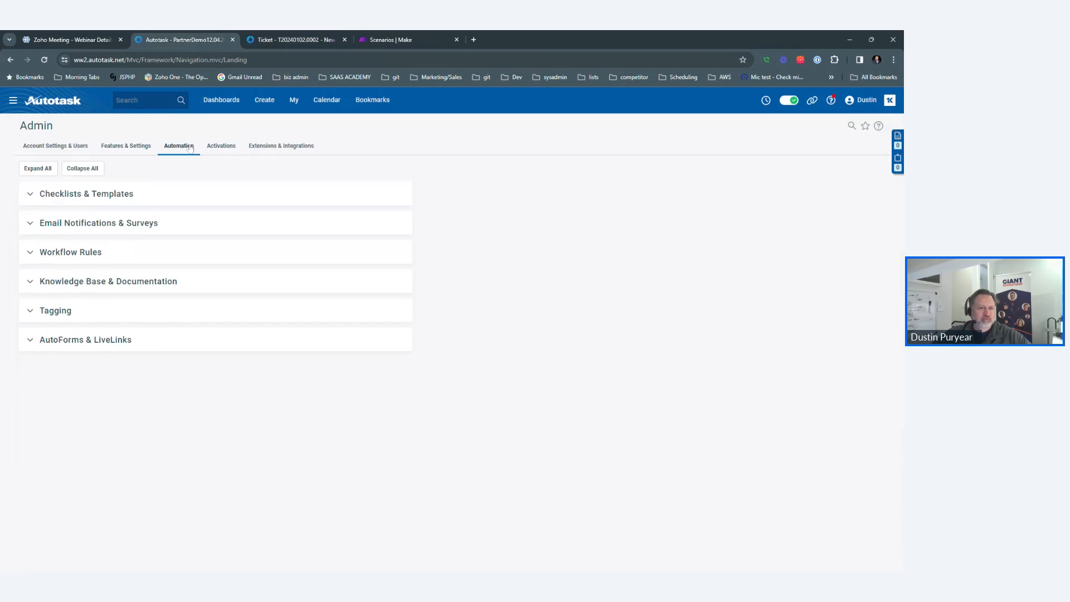
pyautogui.click(72, 254)
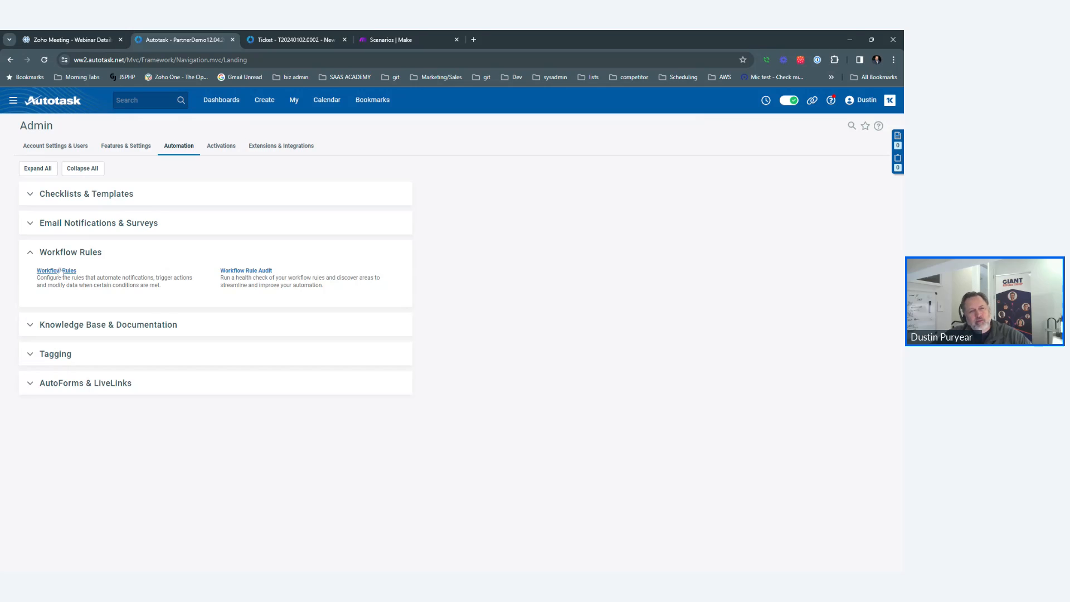
pyautogui.click(57, 271)
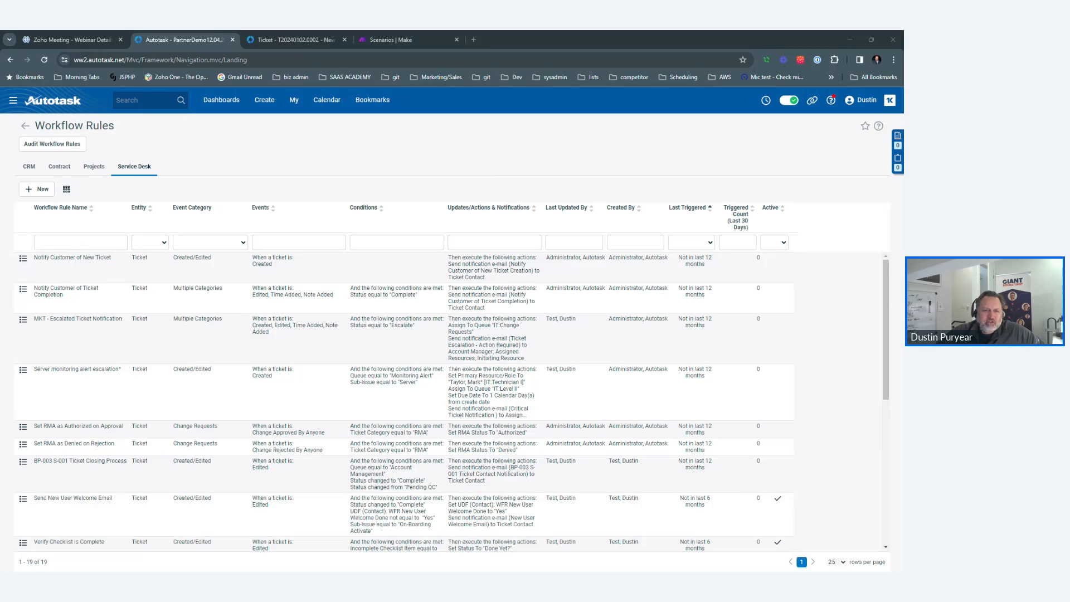
# Open Admin > Extensions & Integrations > Other Extensions & Tools > Extension Callout (Tickets).
pyautogui.click(557, 128)
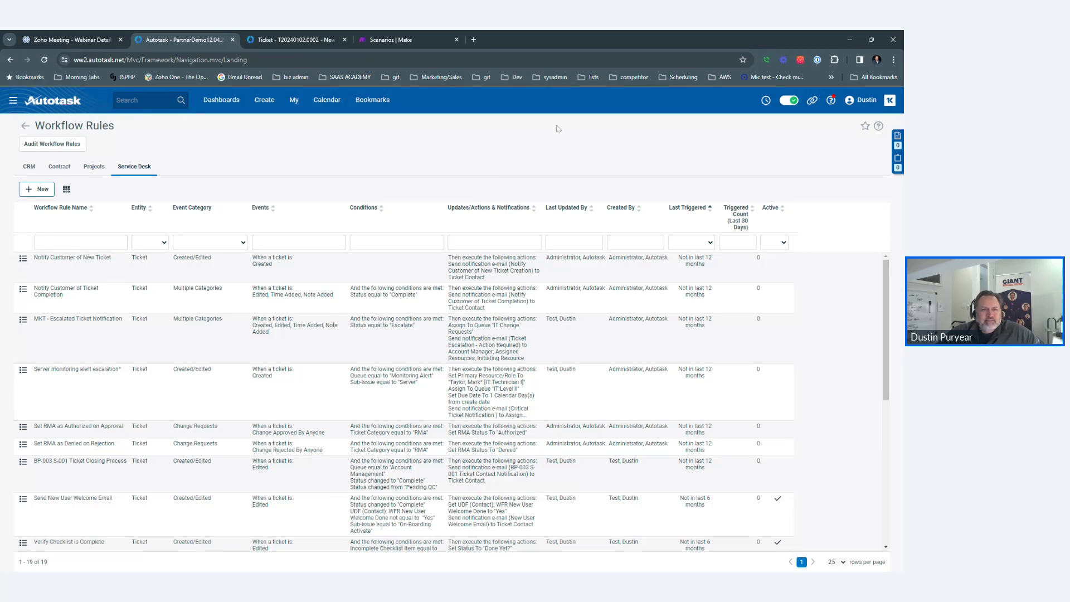
pyautogui.click(13, 100)
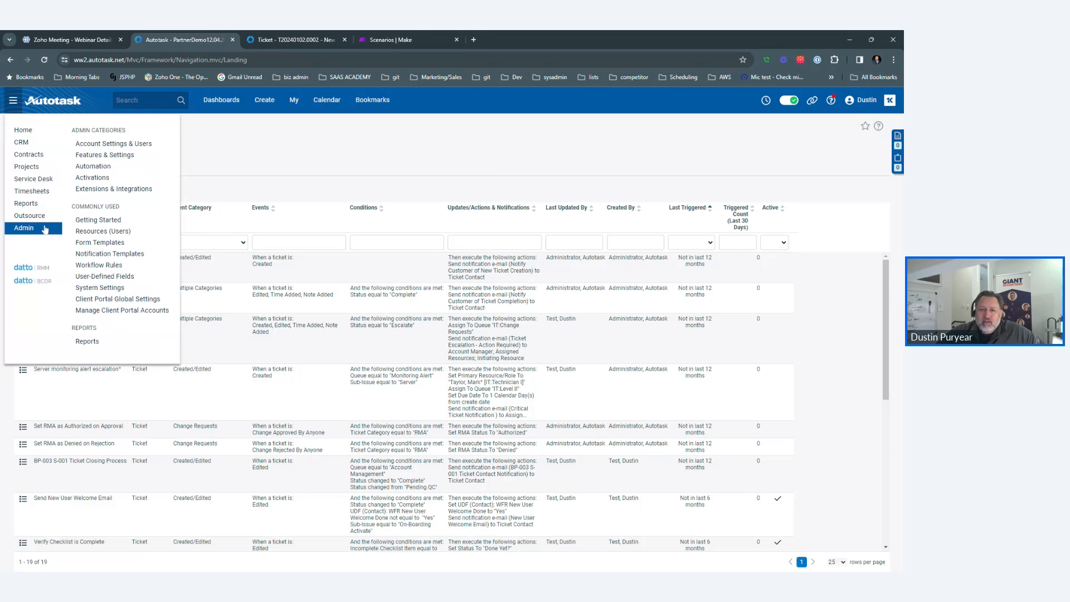
pyautogui.click(45, 229)
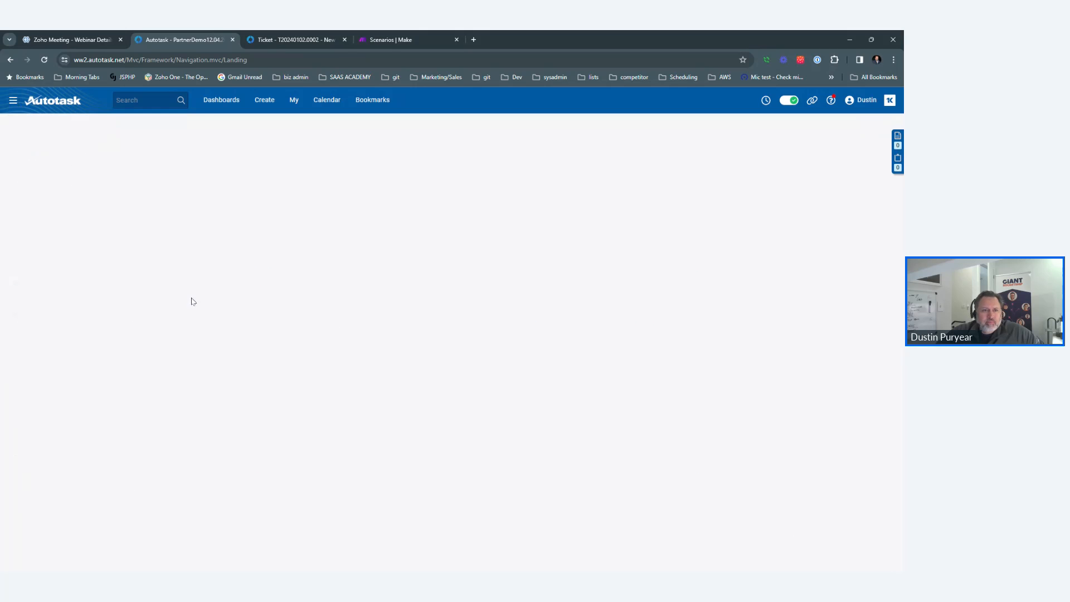
pyautogui.click(252, 146)
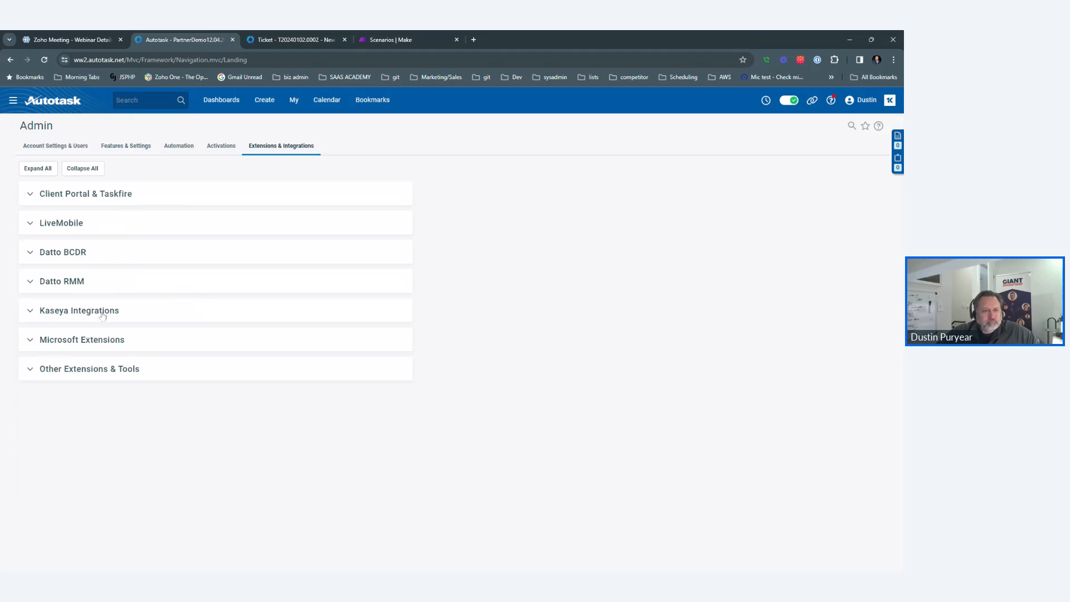
pyautogui.click(75, 372)
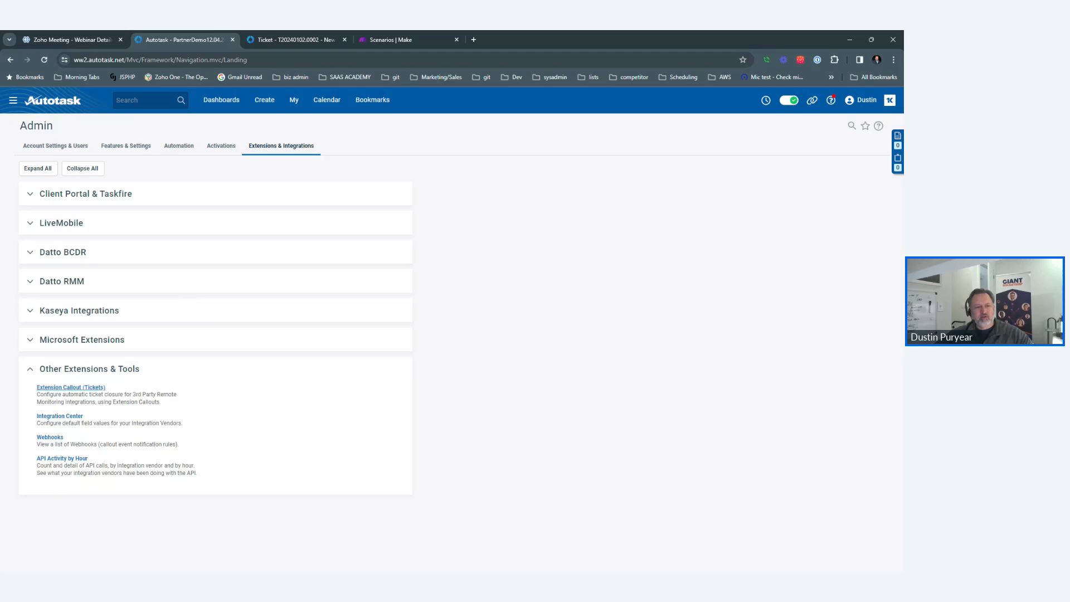
pyautogui.click(78, 388)
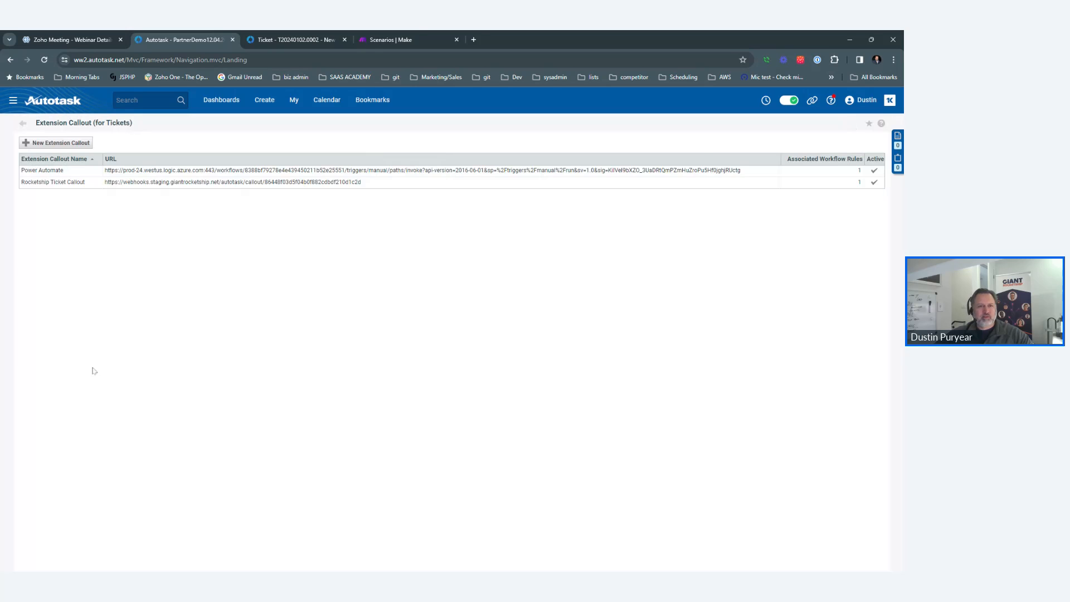
# Try deleting the Power Automate callout and dismiss the cannot-delete warning.
pyautogui.click(196, 176)
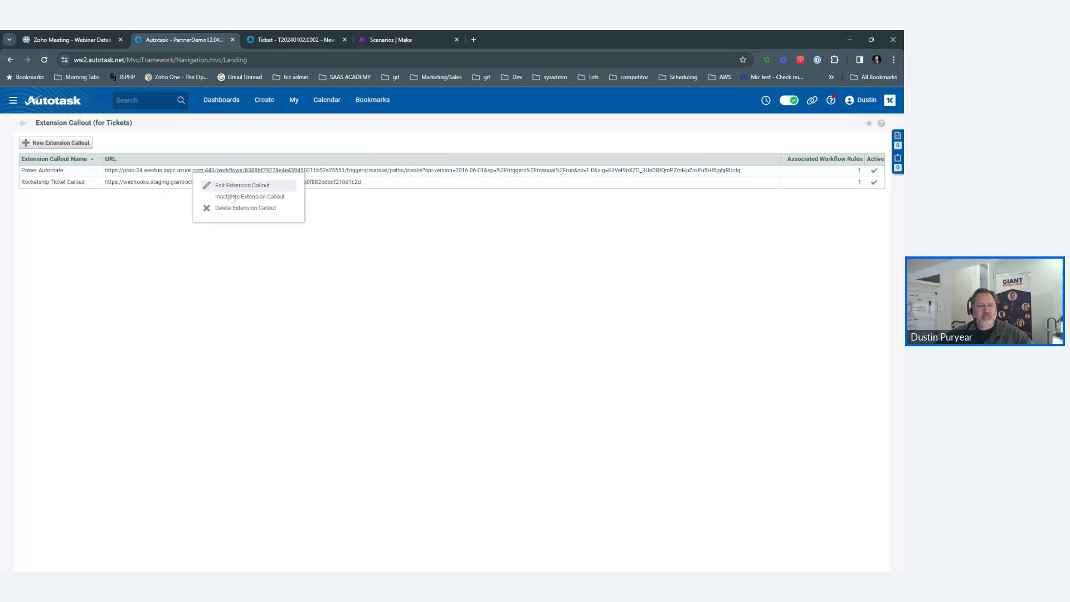
pyautogui.click(275, 209)
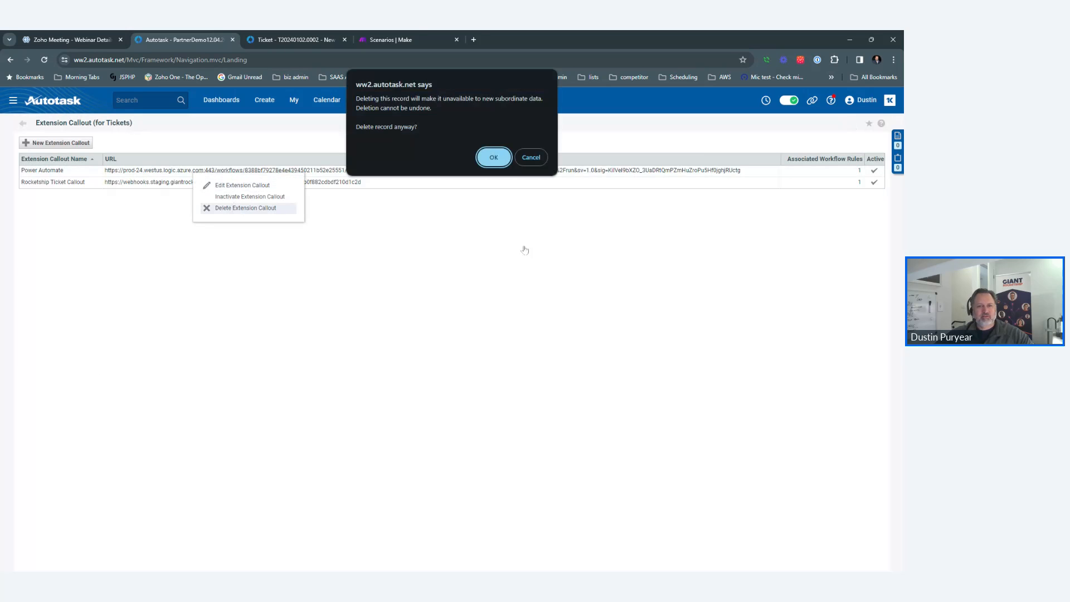
pyautogui.click(494, 158)
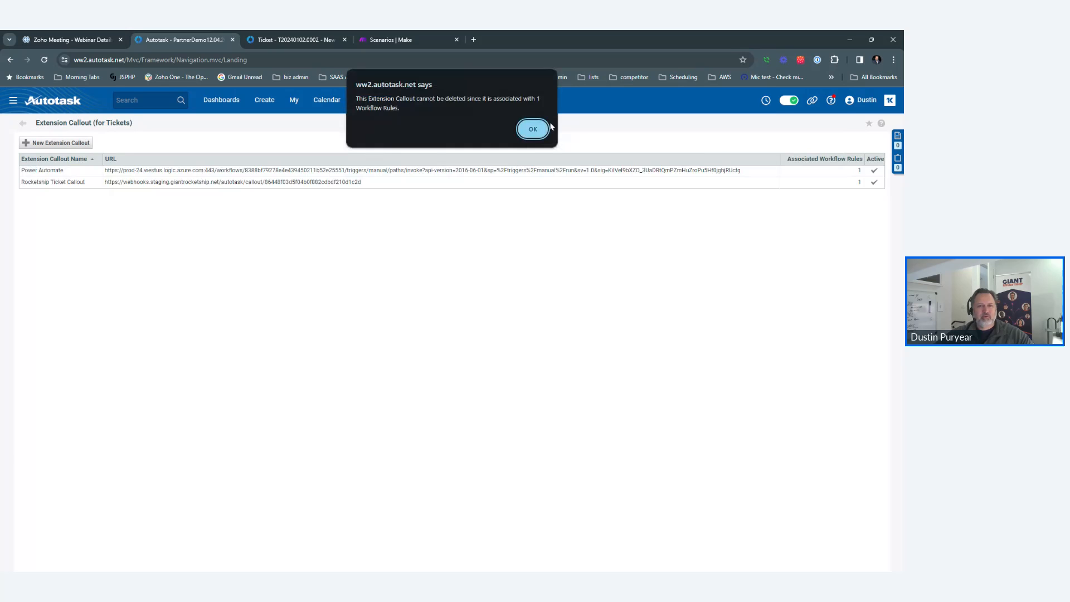
pyautogui.click(532, 129)
# Review the Power Automate callout's edit page, then duplicate the Autotask browser tab.
pyautogui.click(234, 176)
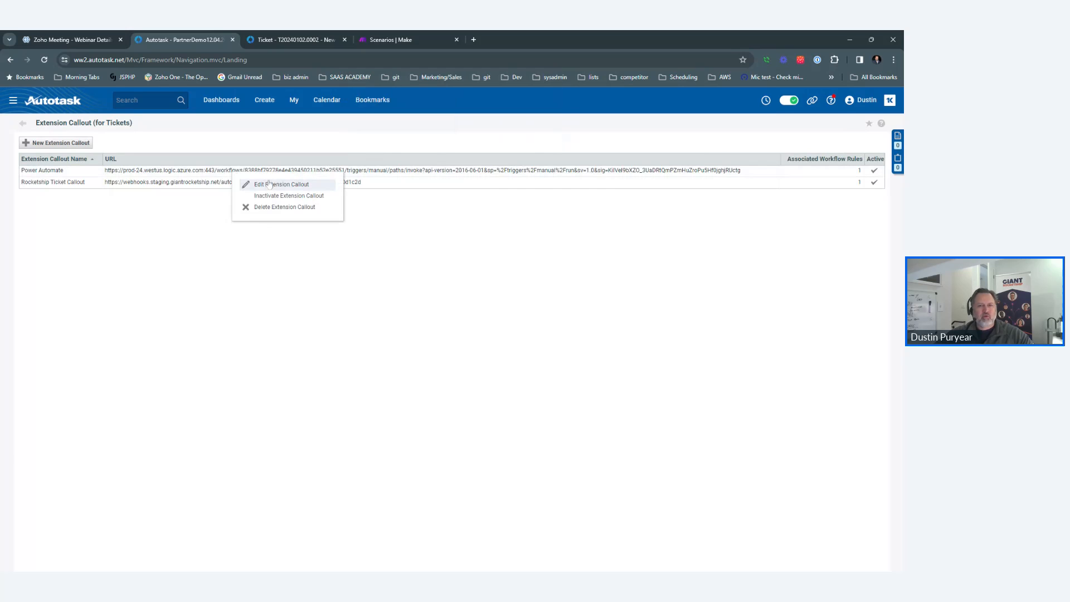
pyautogui.click(268, 184)
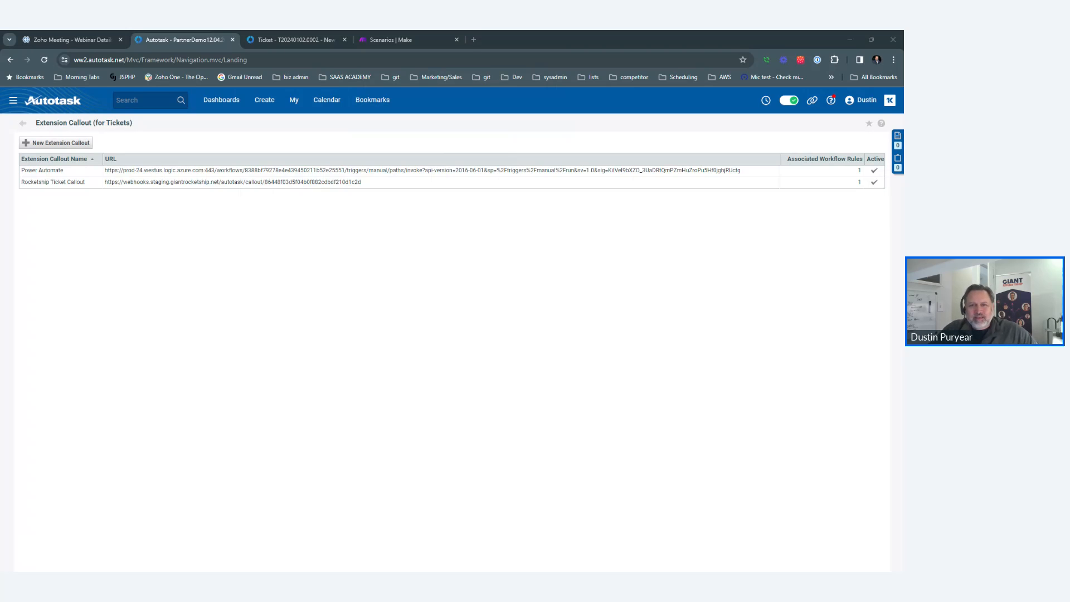
pyautogui.click(552, 124)
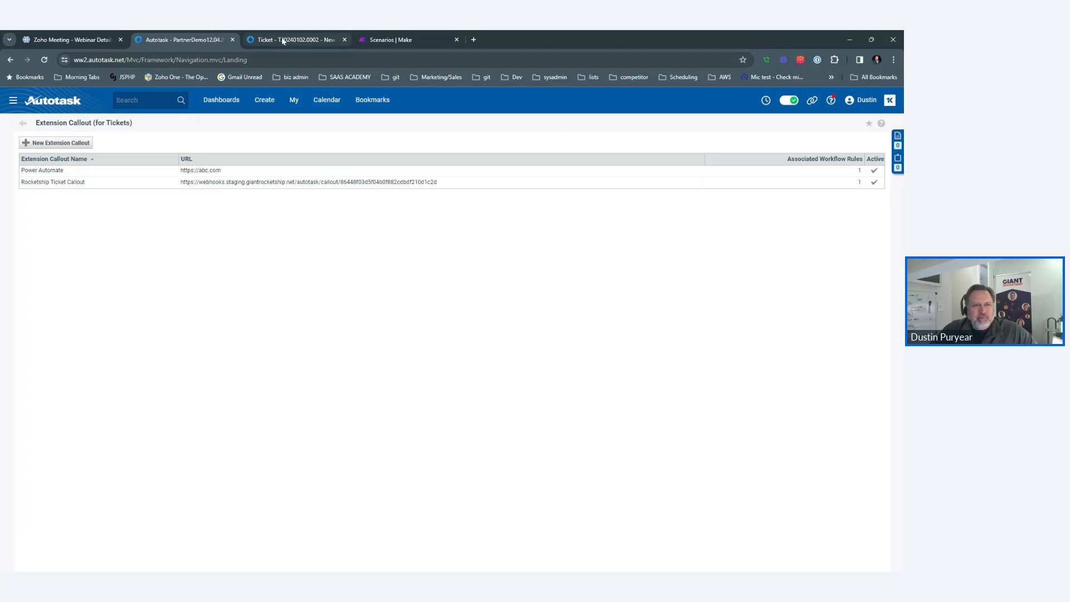
pyautogui.rightClick(192, 43)
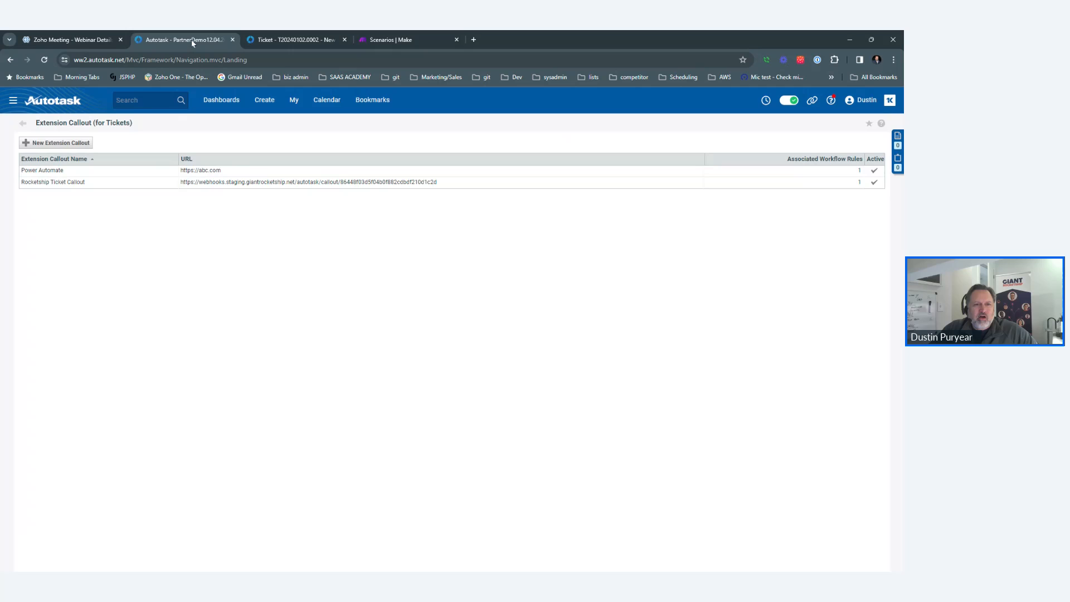
pyautogui.click(235, 132)
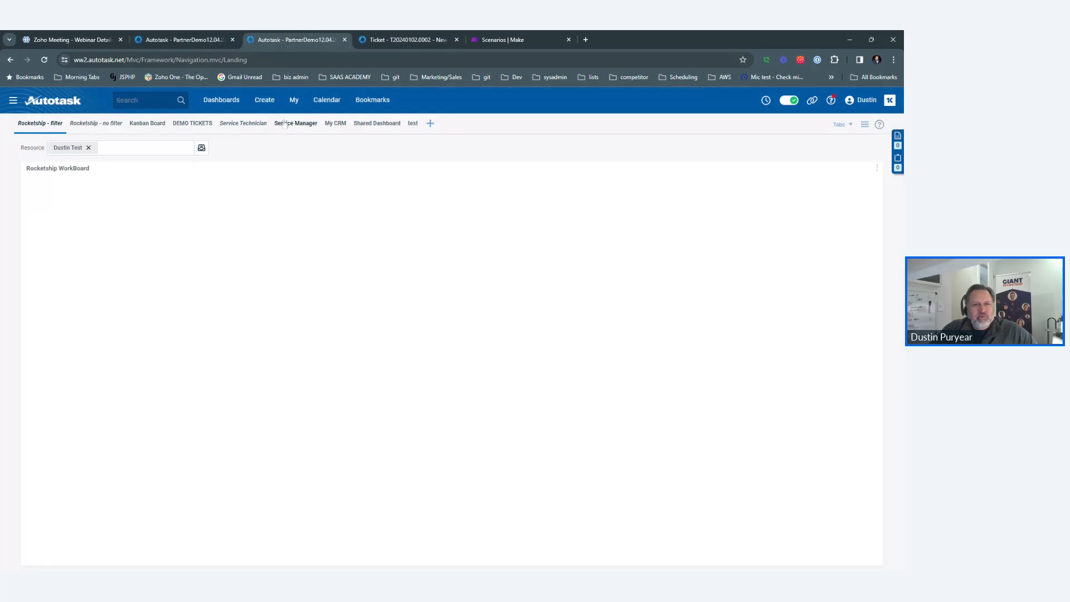
# Go to the Workflow Rules list through Admin in the main navigation menu.
pyautogui.click(373, 105)
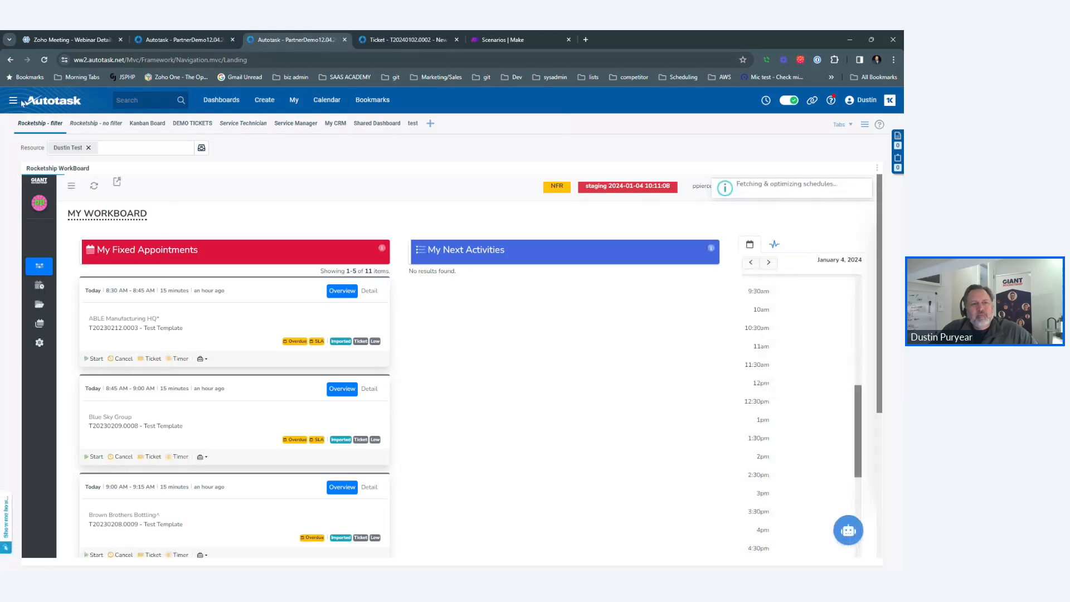
pyautogui.click(13, 100)
pyautogui.moveTo(41, 228)
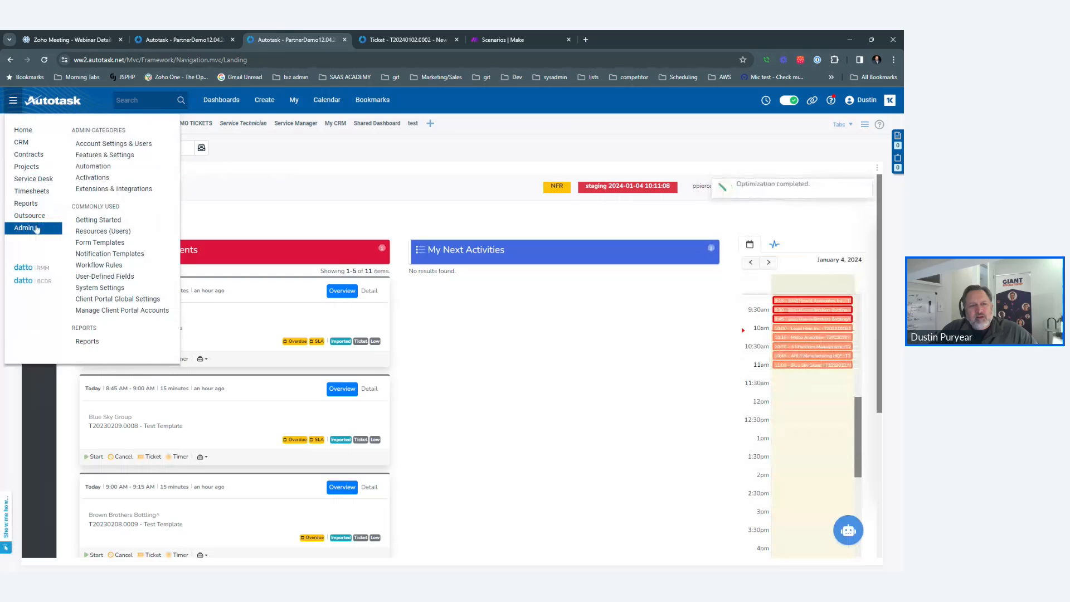
pyautogui.click(138, 266)
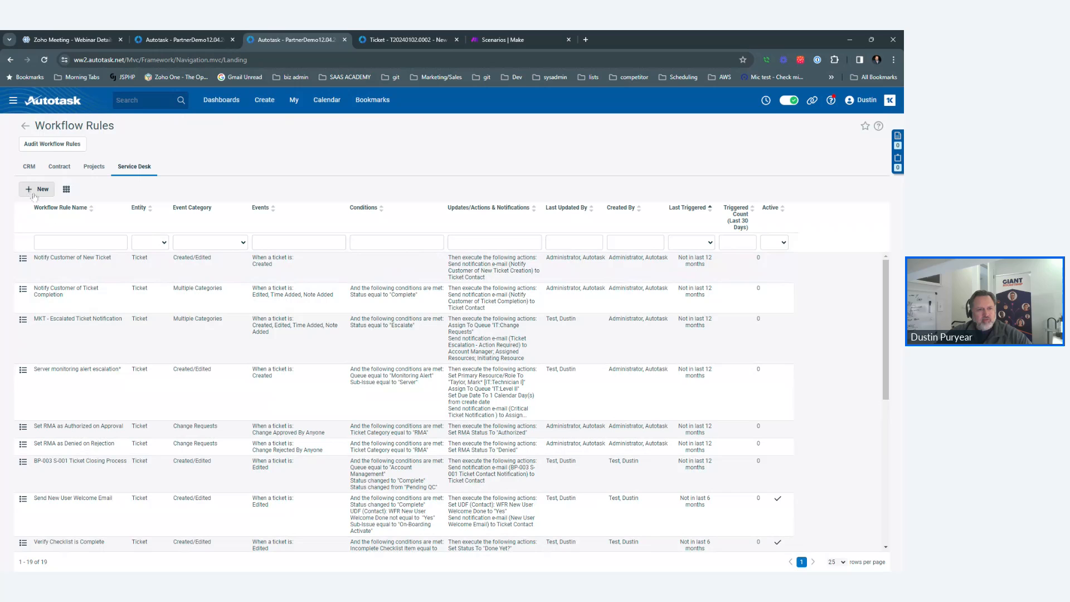
# Filter rules by 'ticket callout' and inactivate Ticket Callout - Power Automate.
pyautogui.click(59, 242)
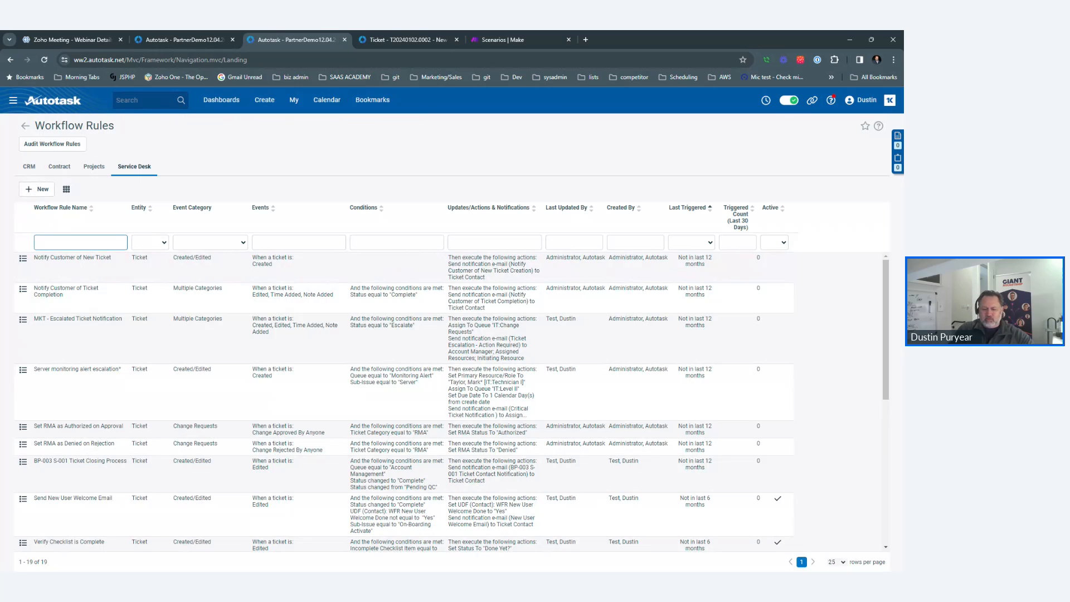
pyautogui.write('ticket callo')
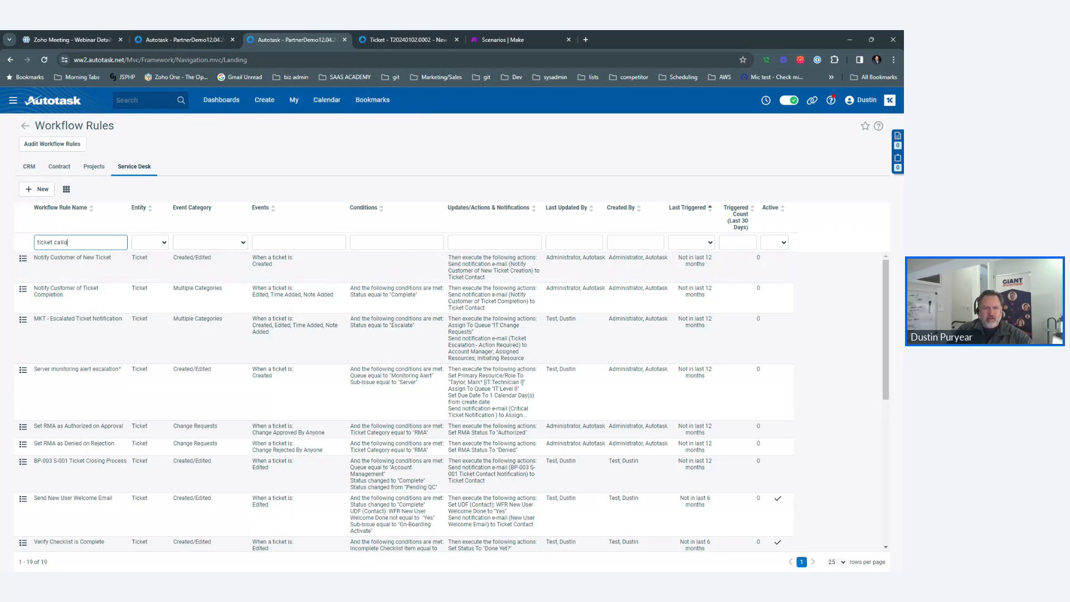
pyautogui.write('ut')
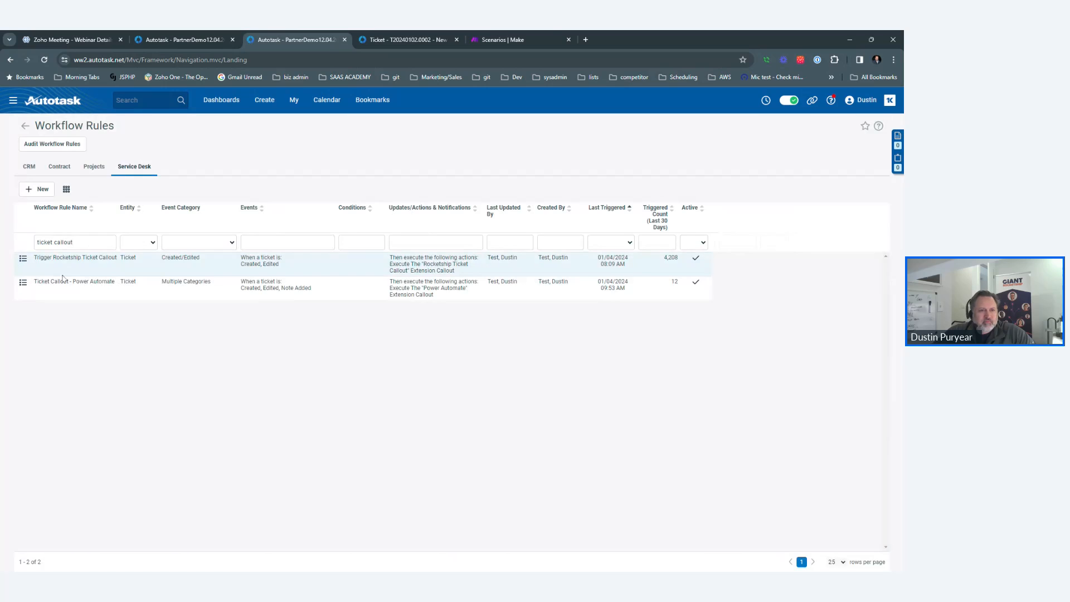
pyautogui.click(23, 282)
pyautogui.click(50, 312)
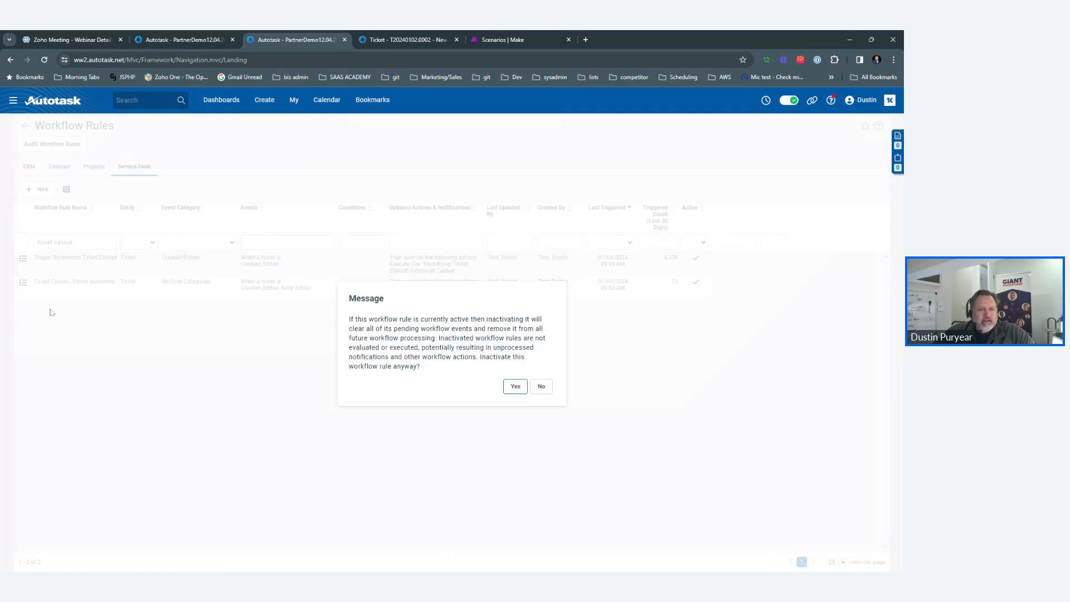
pyautogui.click(509, 386)
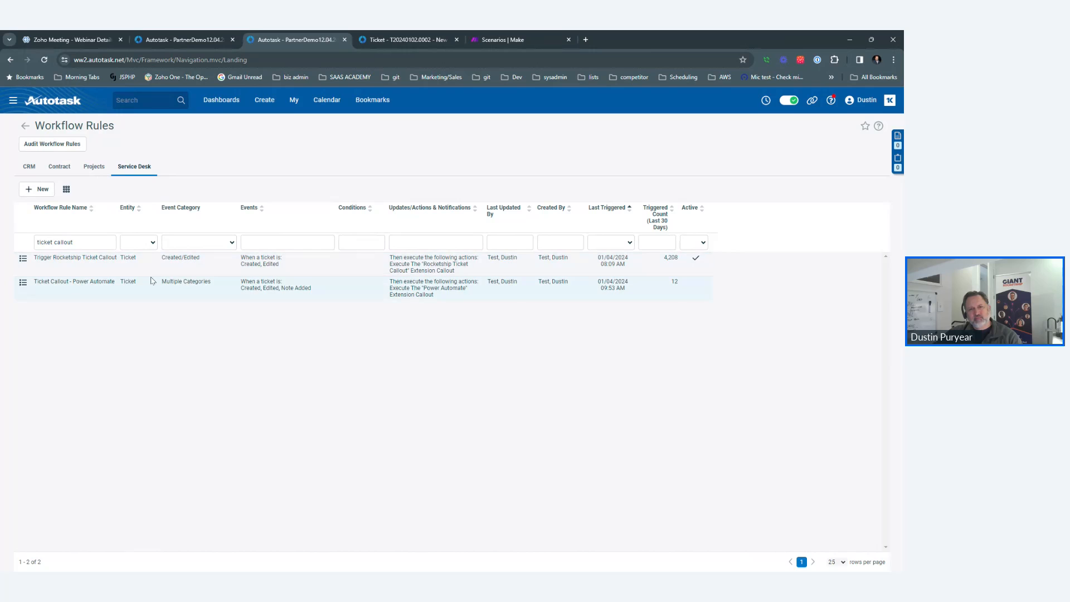
pyautogui.click(168, 39)
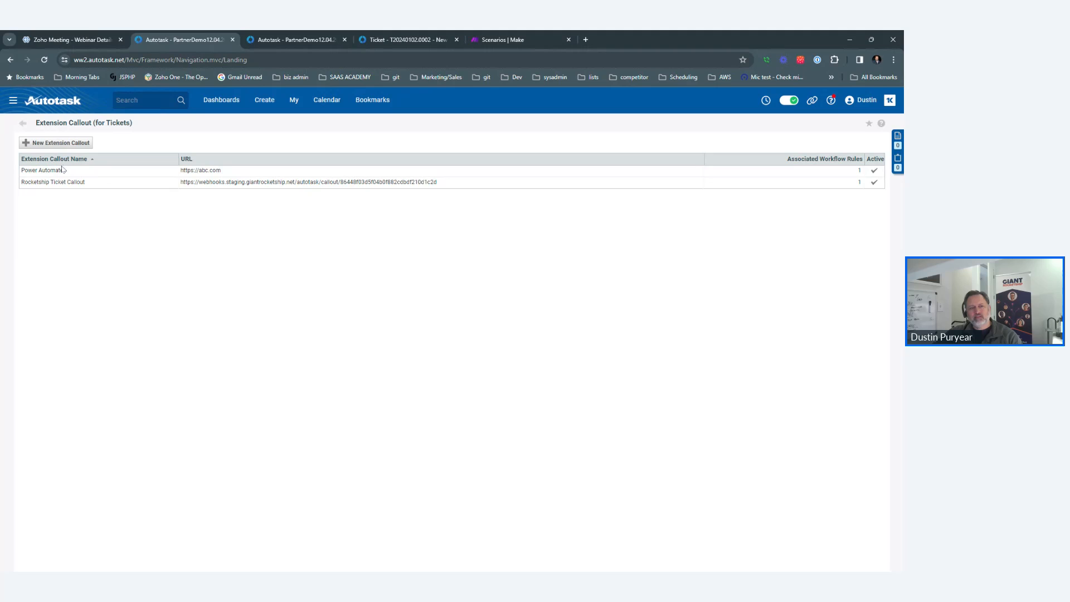
# Create a Make scenario titled 'Autotask to Teams' and search 'webhook' for its first module.
pyautogui.click(518, 38)
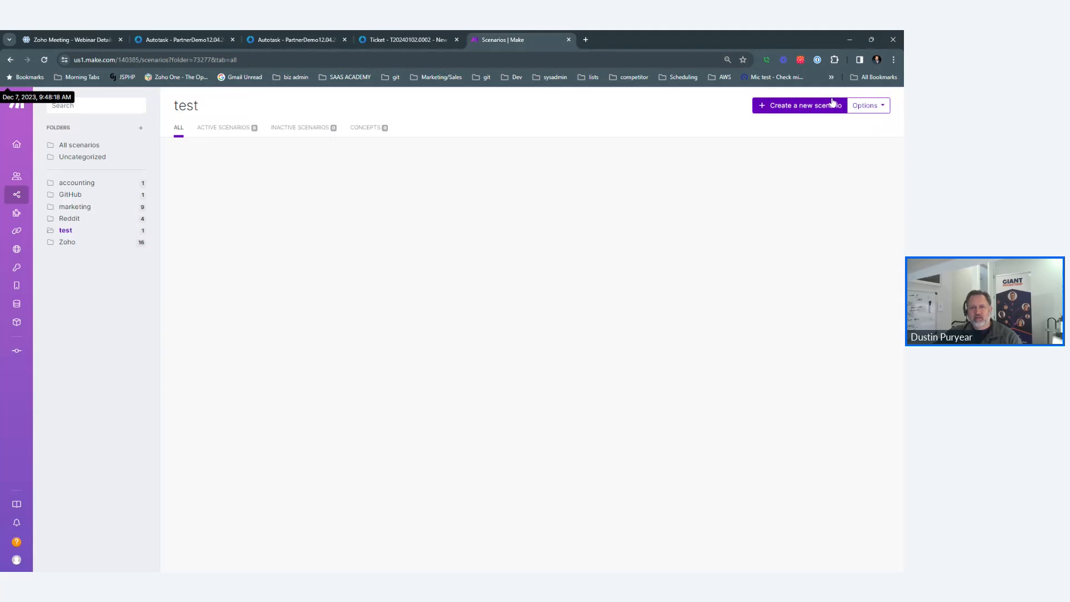
pyautogui.click(817, 107)
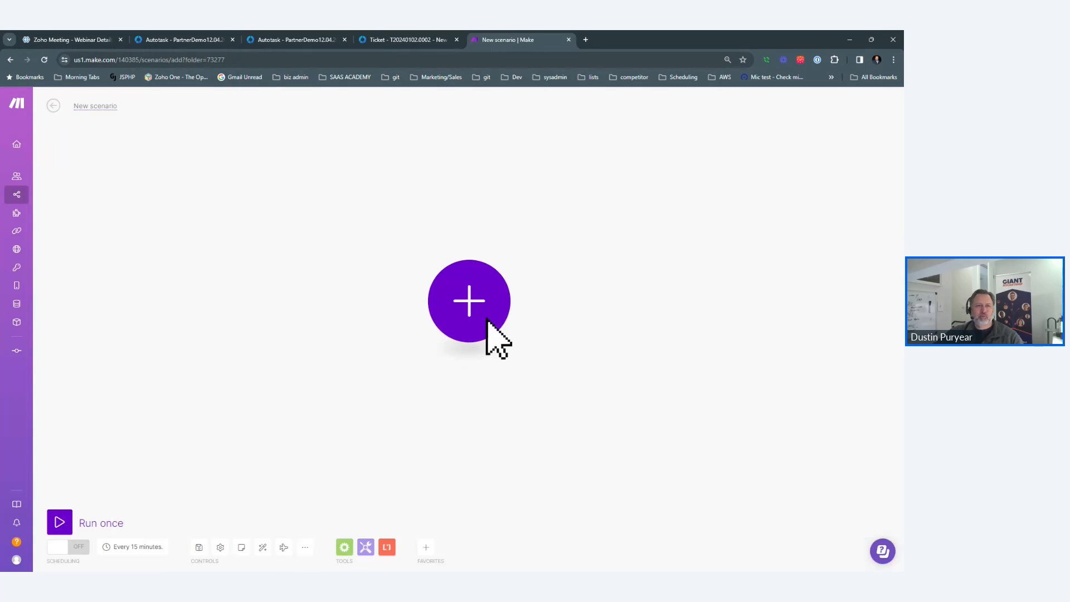
pyautogui.click(486, 319)
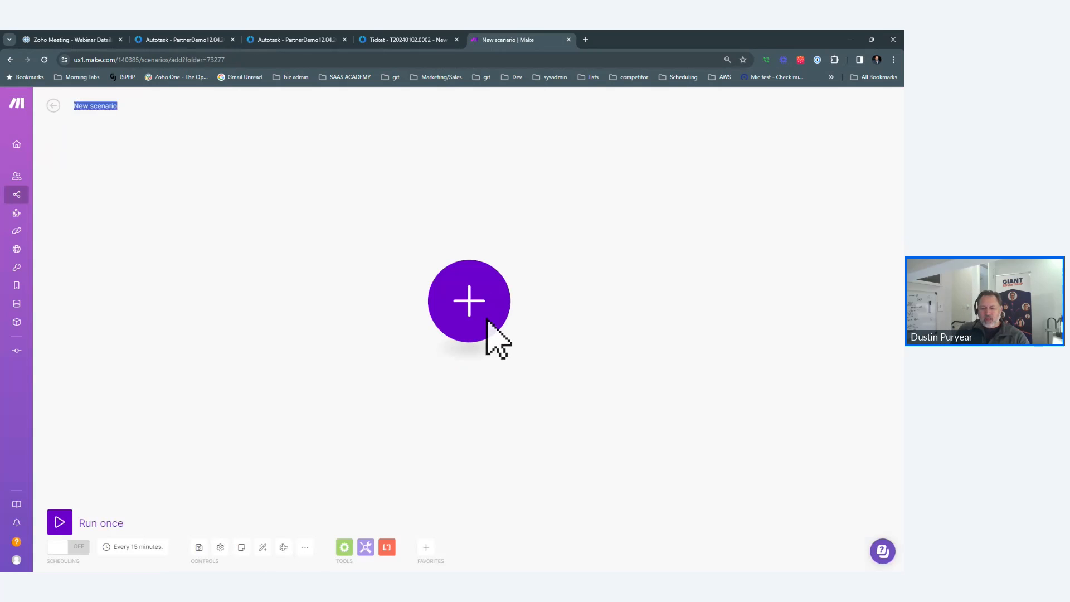
pyautogui.write('Autotask')
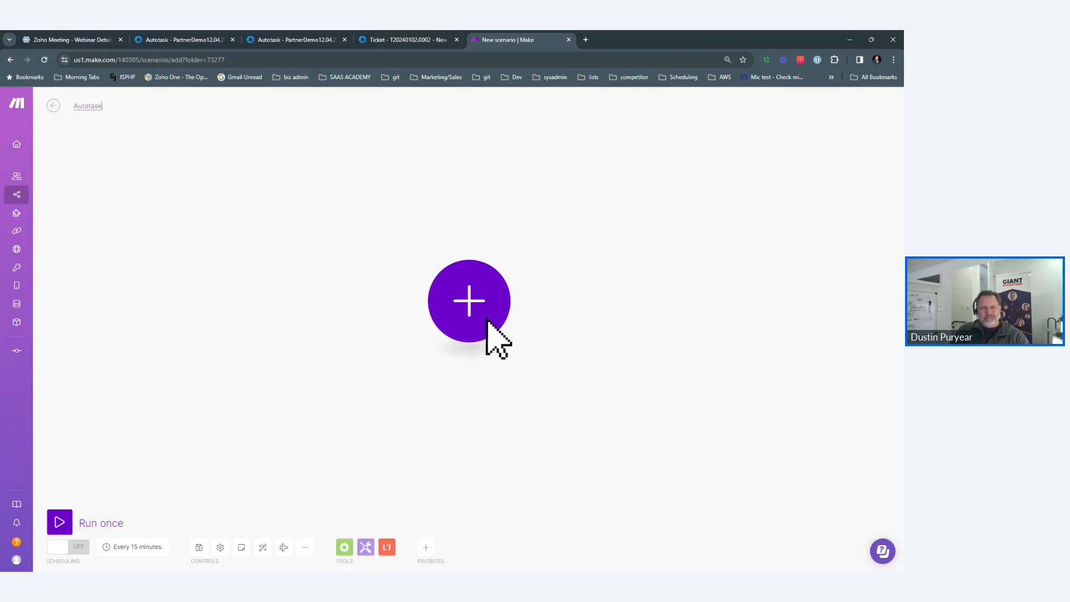
pyautogui.write(' to Teams')
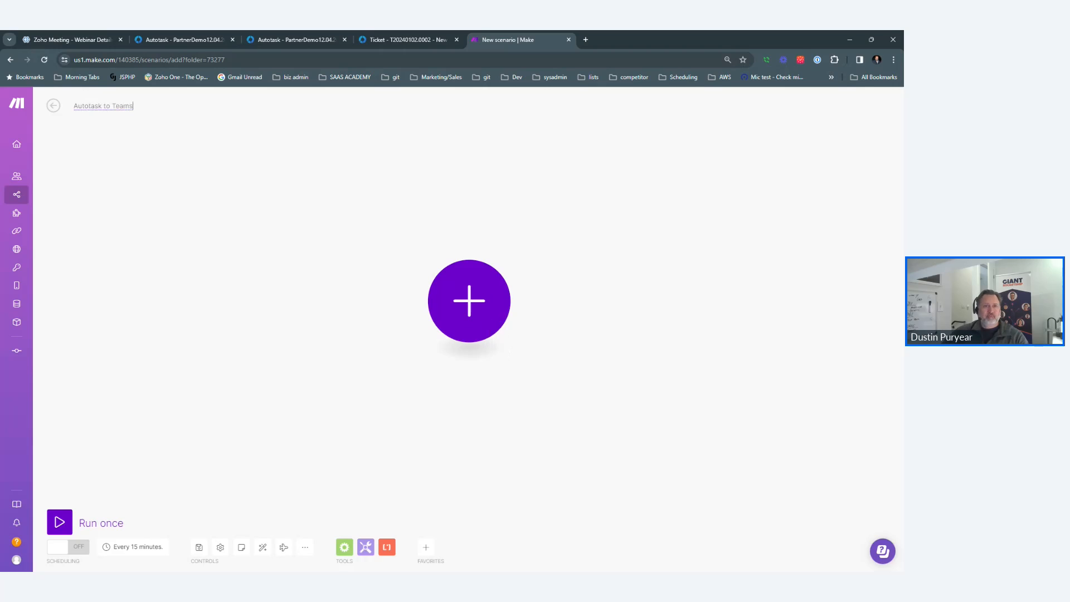
pyautogui.click(486, 306)
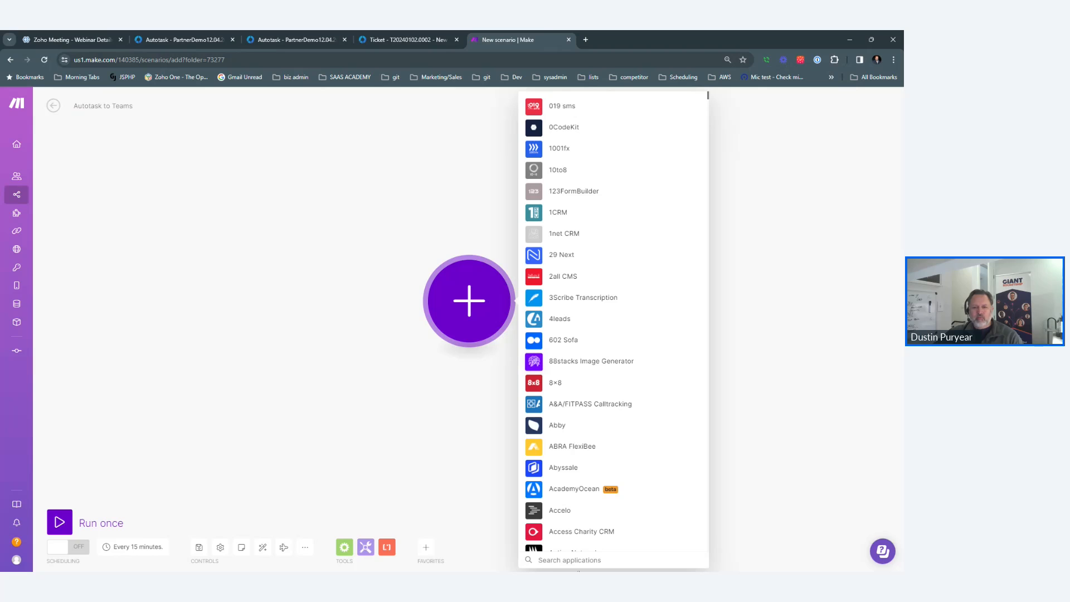
pyautogui.write('webhook')
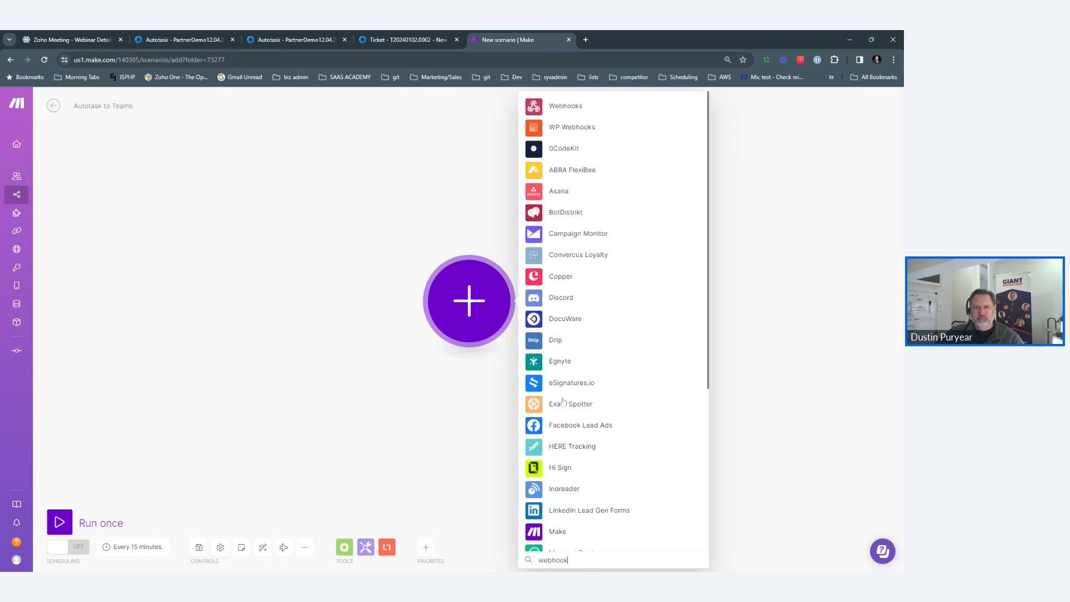
# Add a Webhooks Custom webhook trigger using a new hook named 'Autotask Inbound #1'.
pyautogui.click(560, 113)
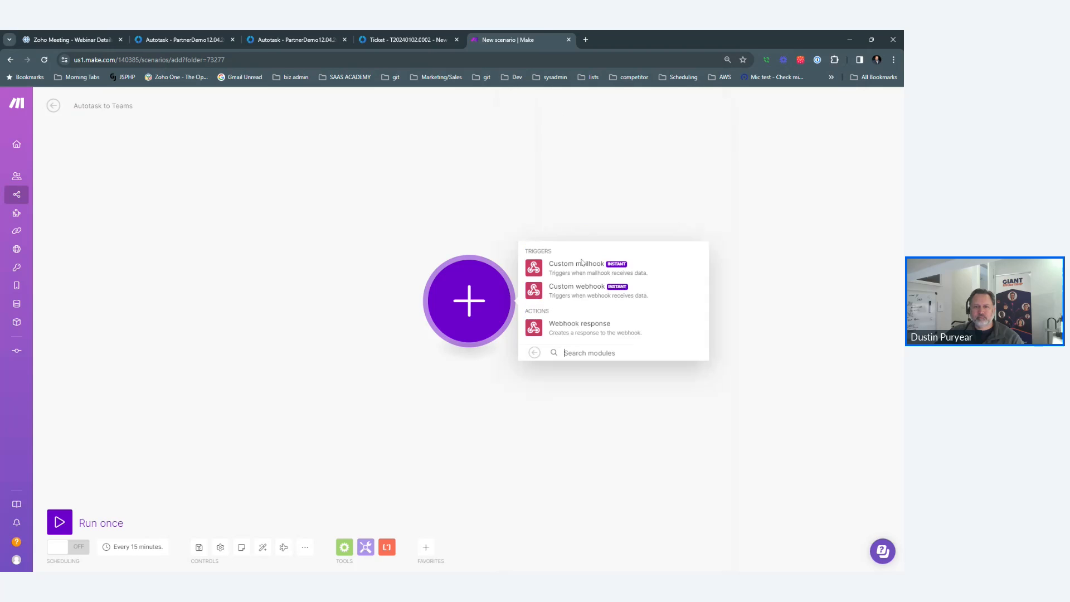
pyautogui.click(575, 288)
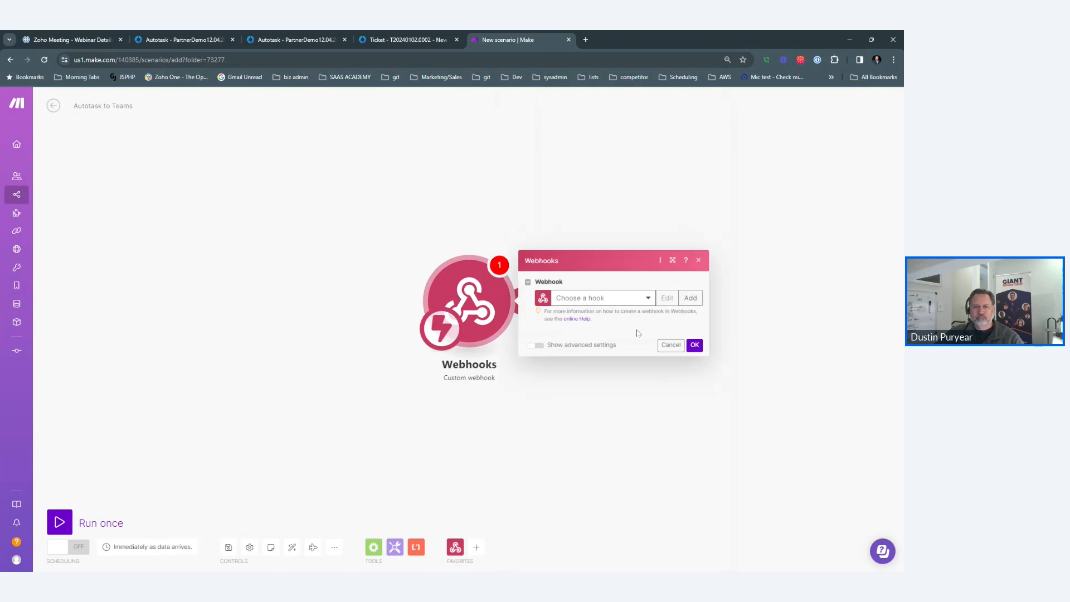
pyautogui.click(691, 298)
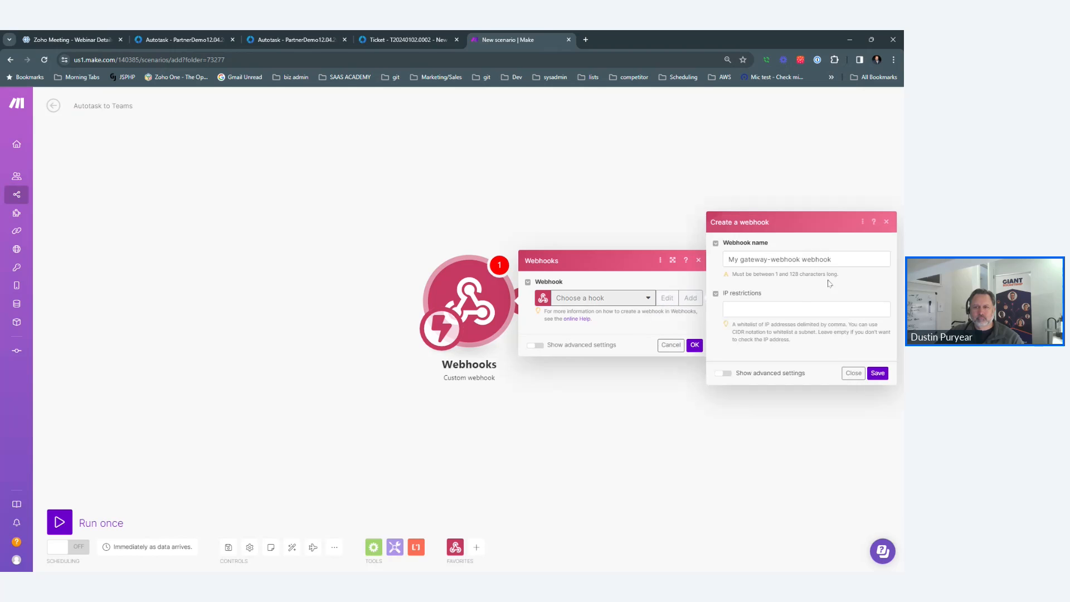
pyautogui.click(808, 260)
pyautogui.hotkey('ctrl', 'a')
pyautogui.write('Auto')
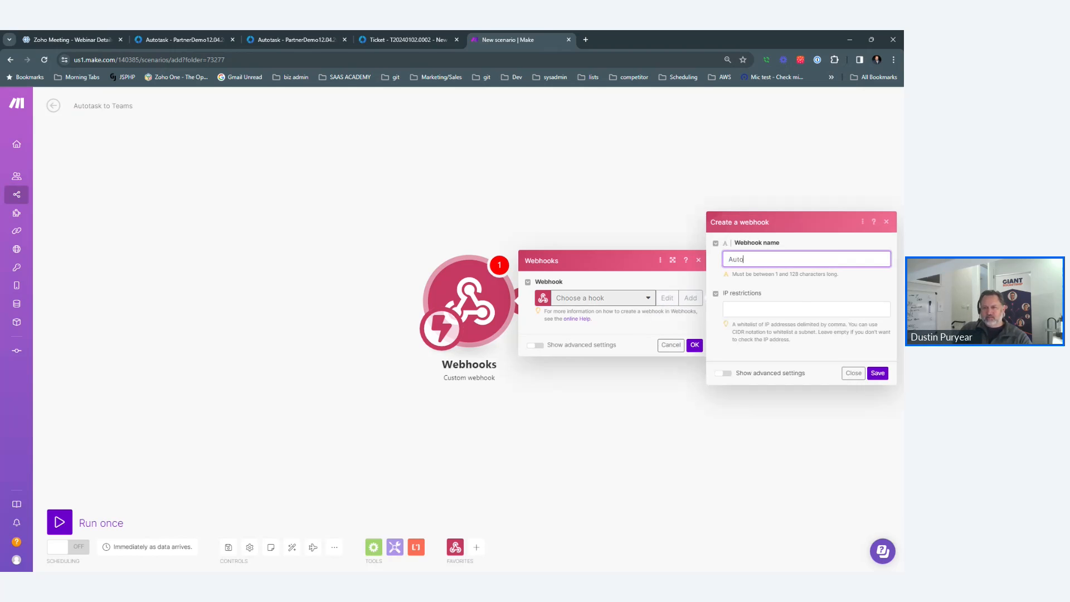
pyautogui.write('task Inbou')
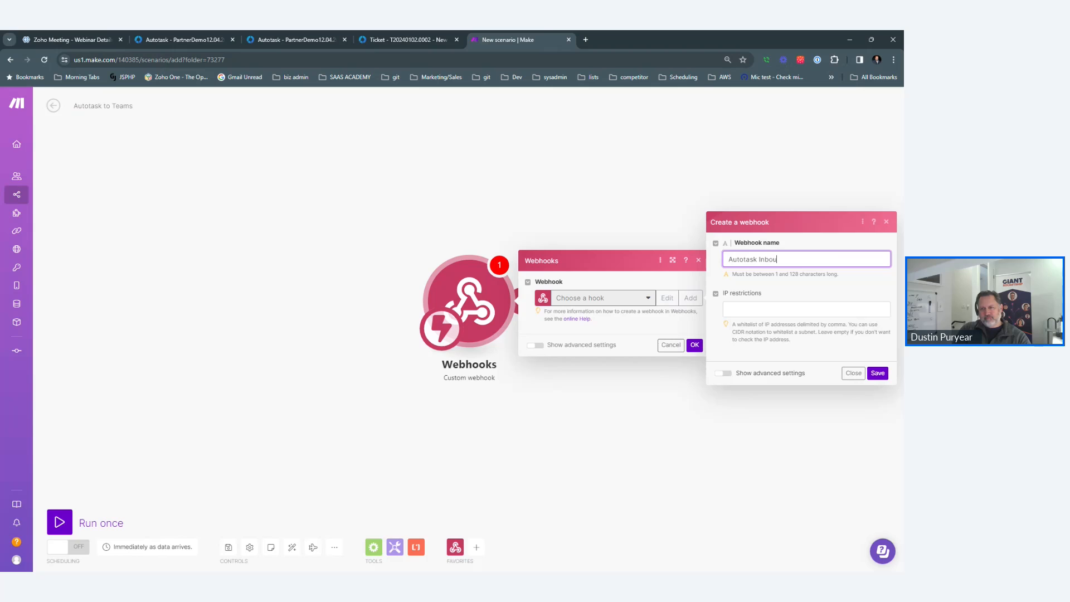
pyautogui.write('nd #1')
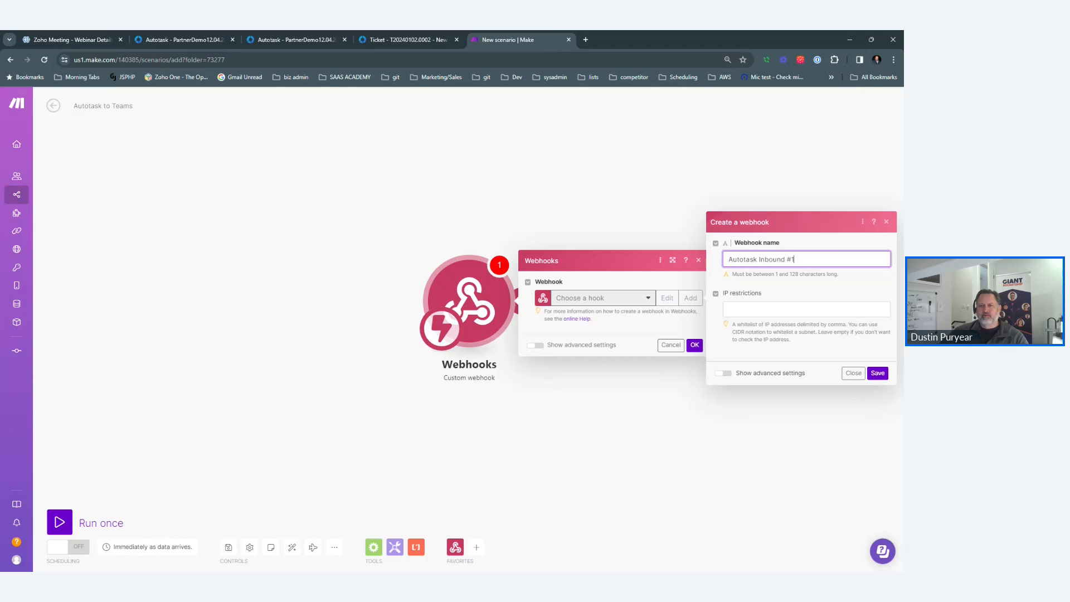
pyautogui.click(884, 378)
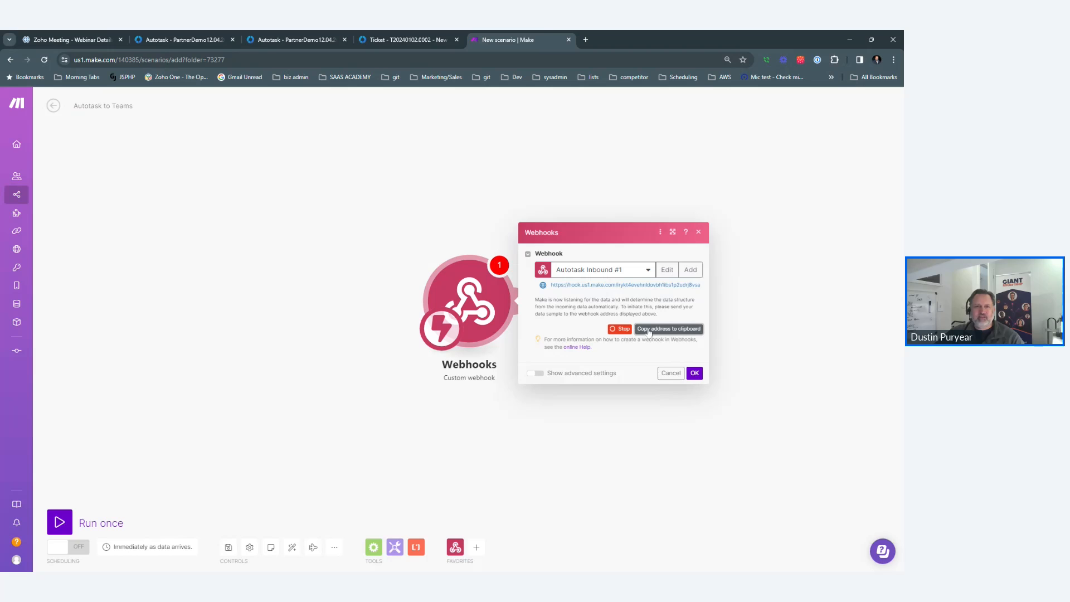
# Return to the Workflow Rules tab filtered to the two ticket callout rules.
pyautogui.click(174, 39)
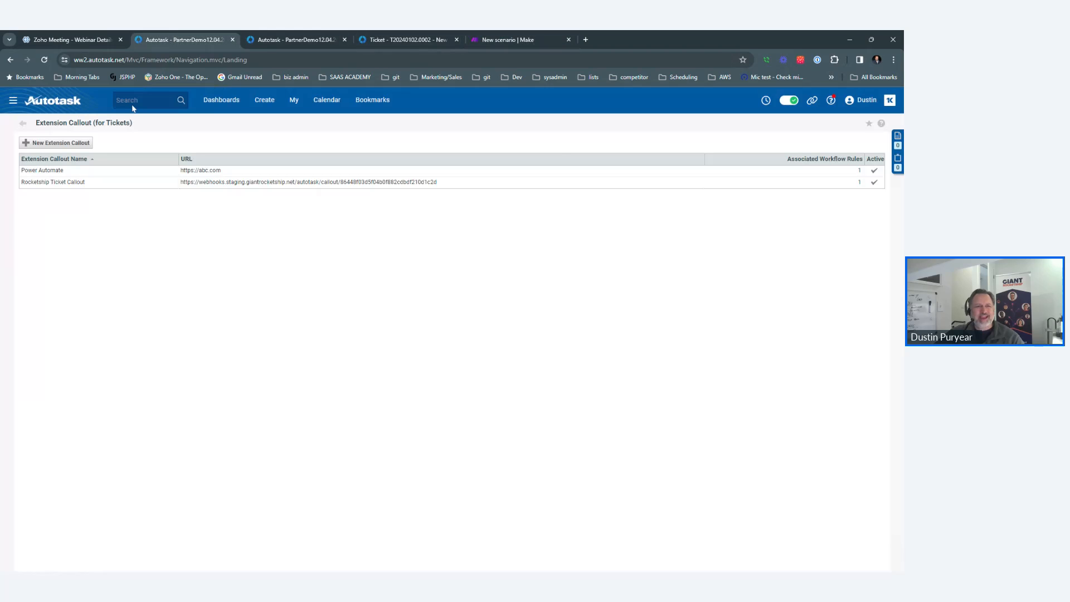
pyautogui.click(61, 144)
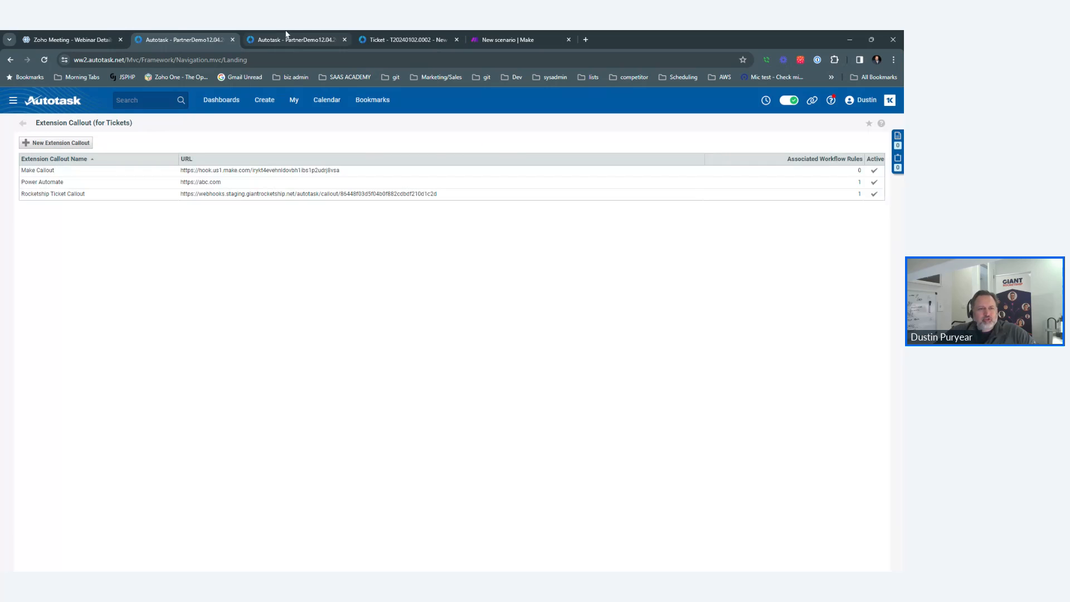
pyautogui.click(286, 35)
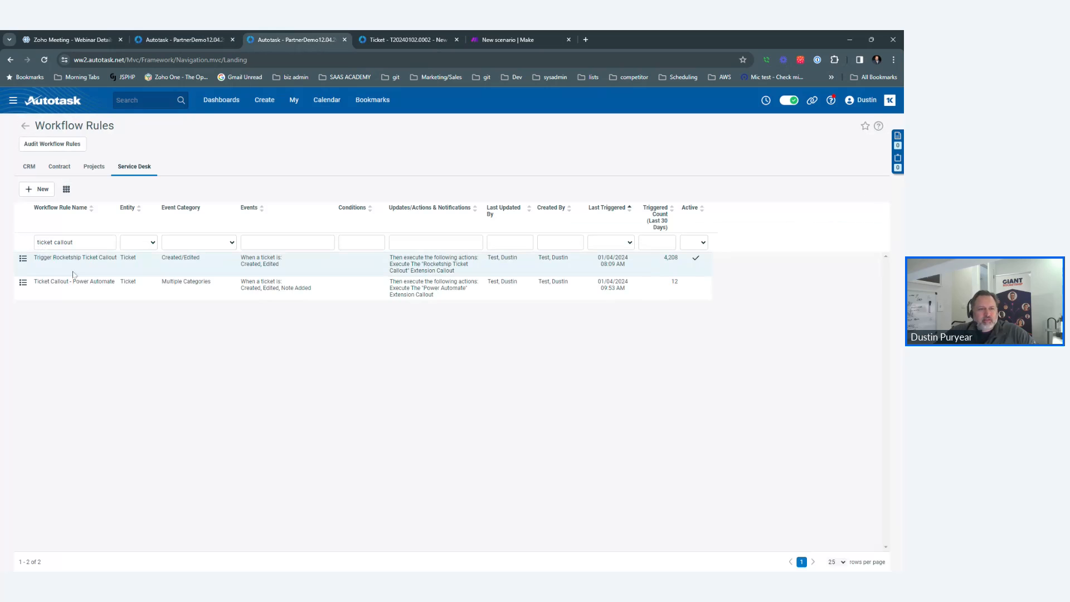
# Start a new workflow rule, then bring up the demo ticket T20240102.0002, New Ticket - Demo.
pyautogui.click(44, 188)
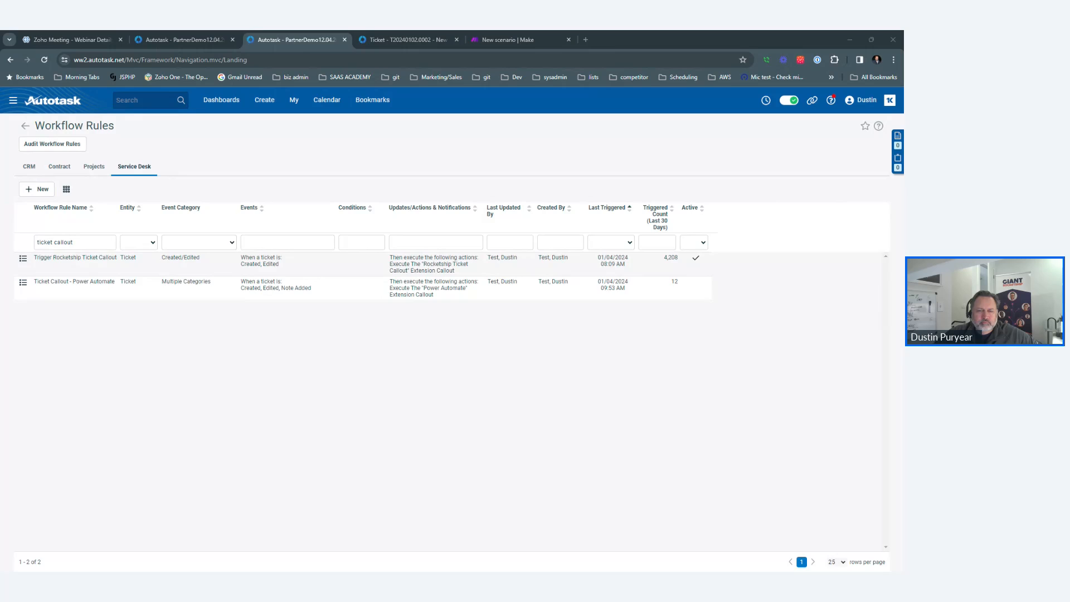
pyautogui.click(405, 35)
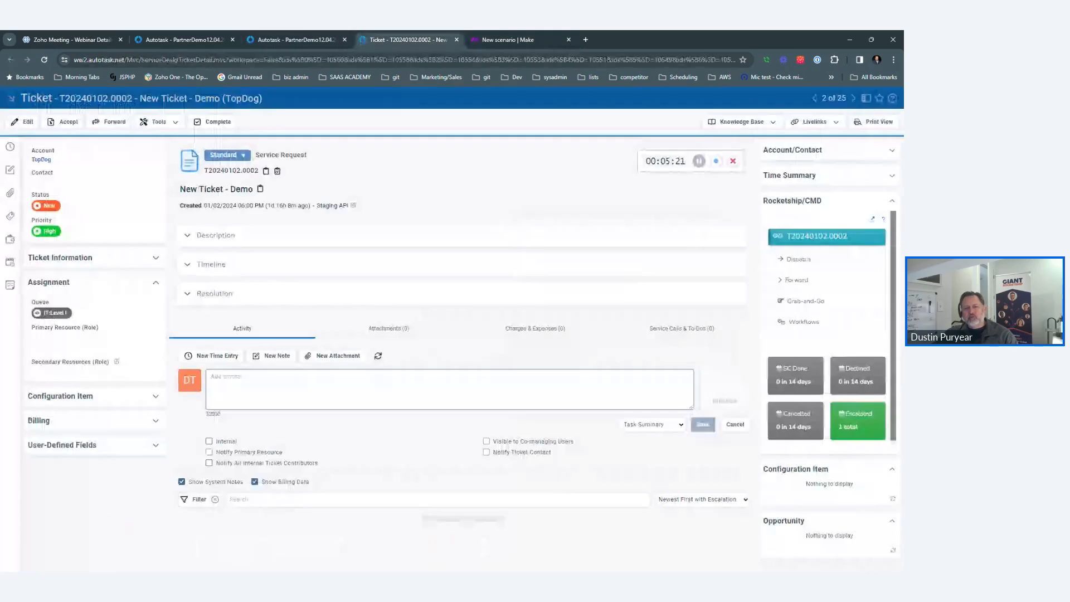
# Save a 'test' note on ticket T20240102.0002 and reload until it appears.
pyautogui.write('test')
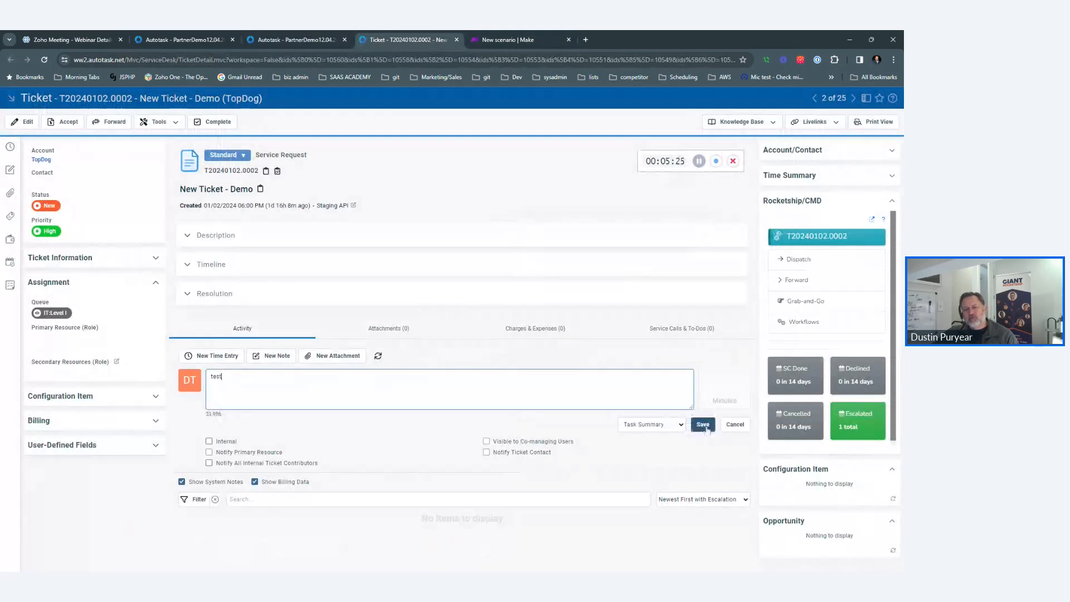
pyautogui.click(706, 428)
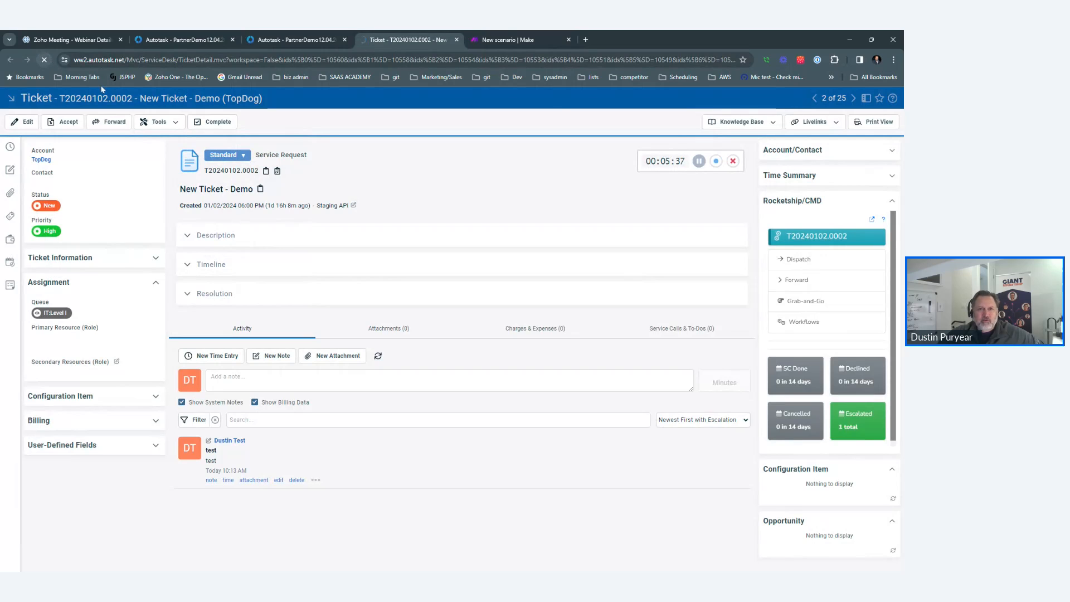
pyautogui.click(46, 59)
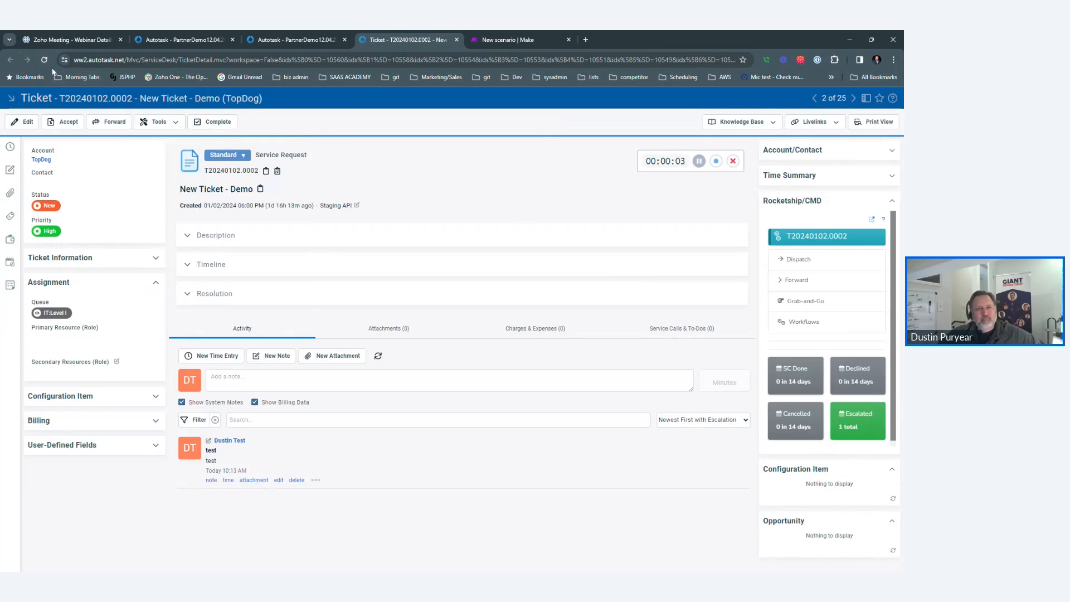
pyautogui.click(45, 61)
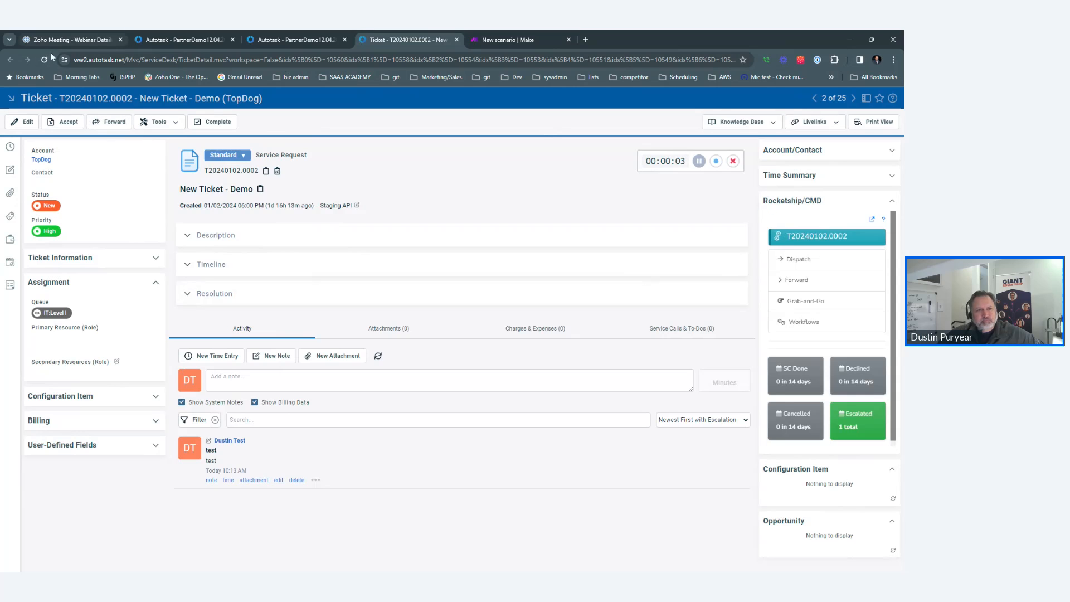
pyautogui.click(49, 58)
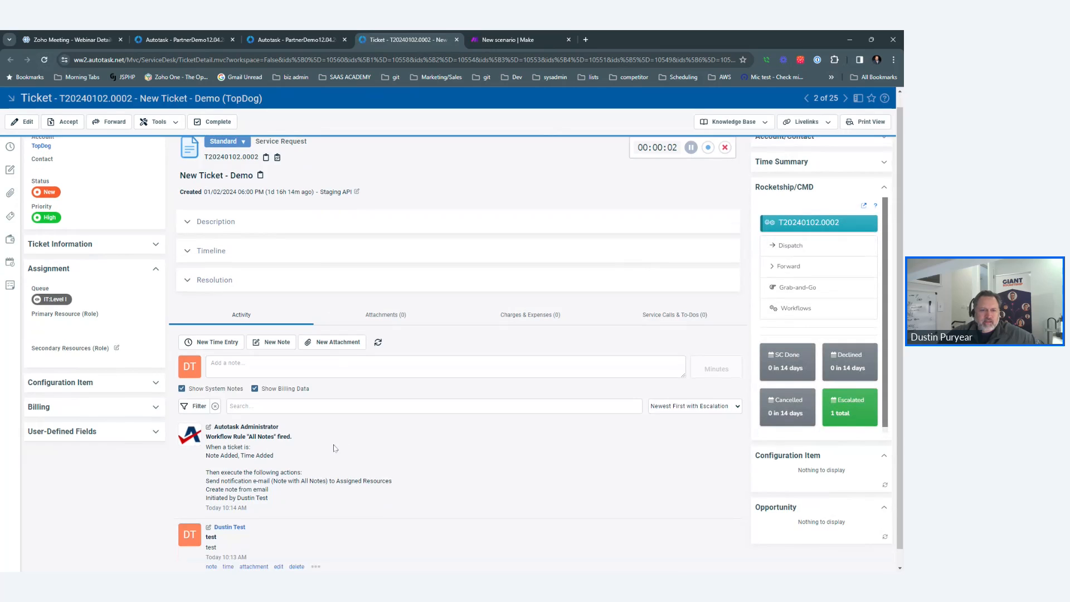
pyautogui.click(157, 122)
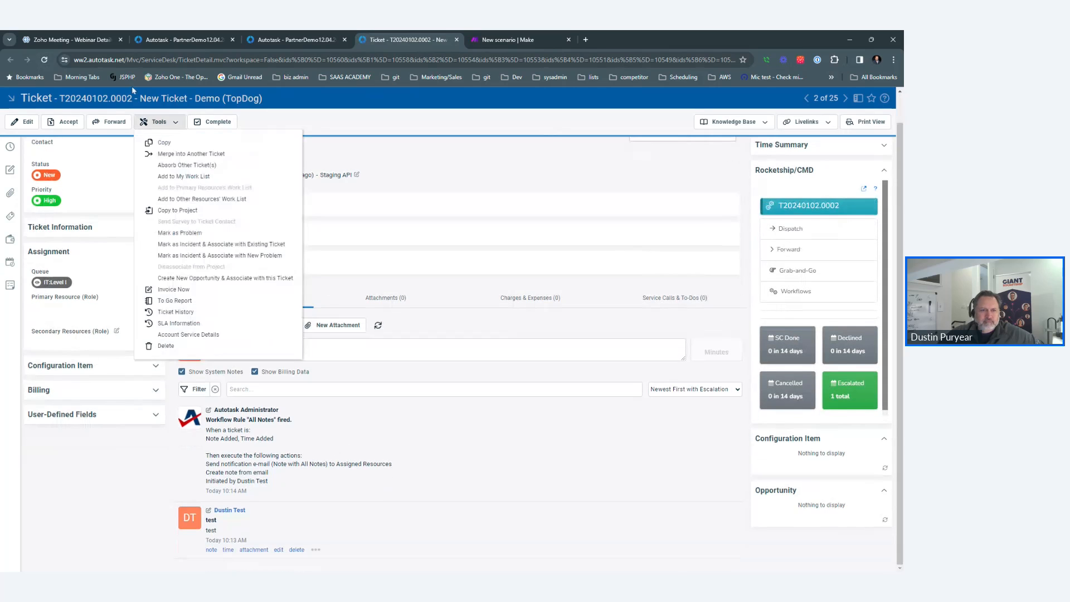
pyautogui.click(44, 60)
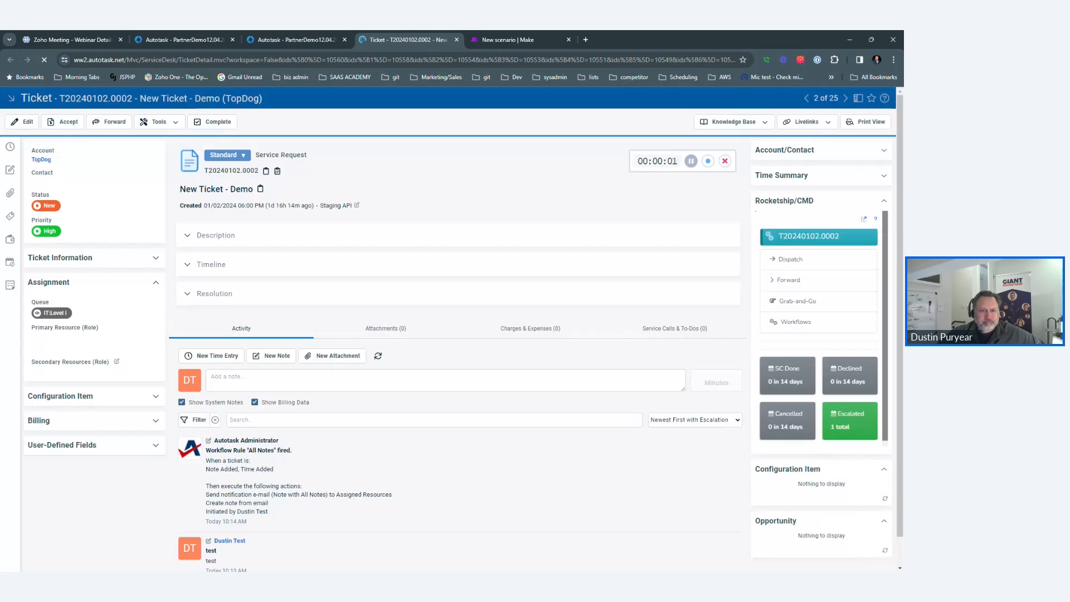
# Confirm the Make webhook's determined data structure with OK, then reload the Autotask ticket.
pyautogui.click(502, 34)
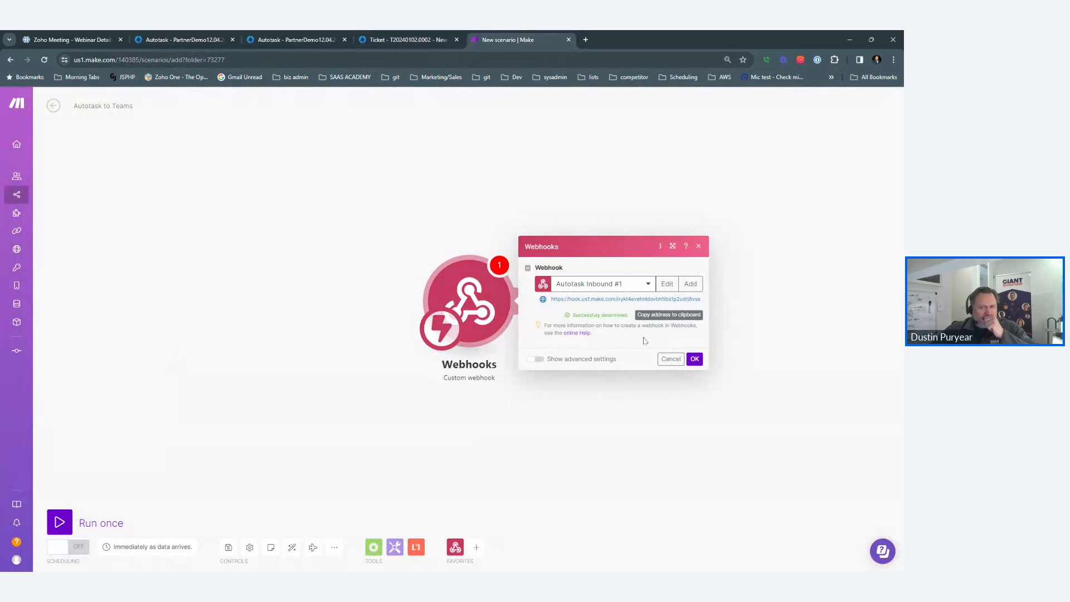
pyautogui.click(694, 361)
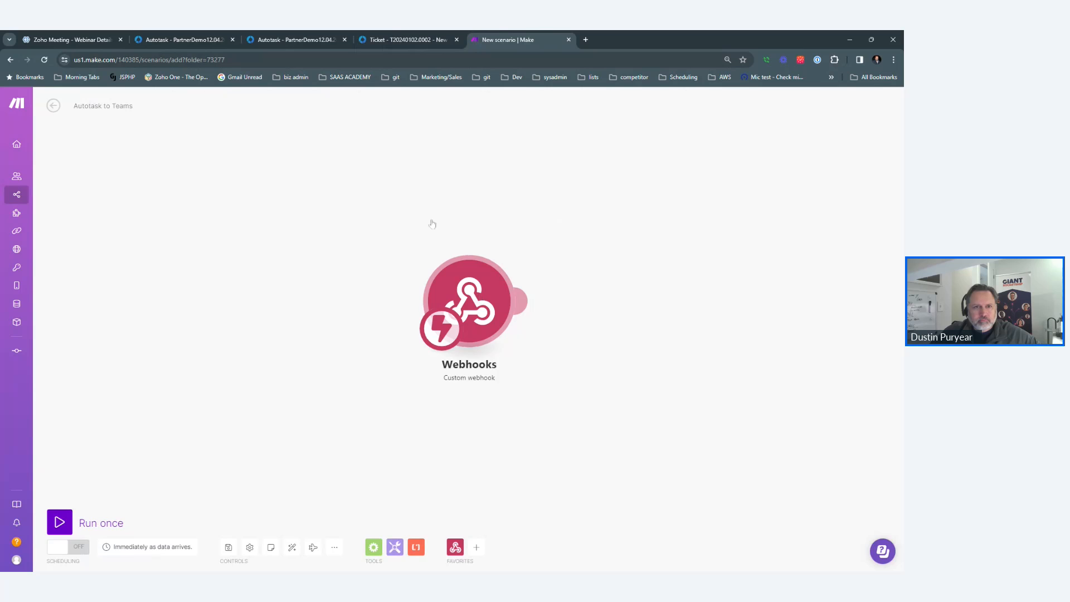
pyautogui.click(420, 34)
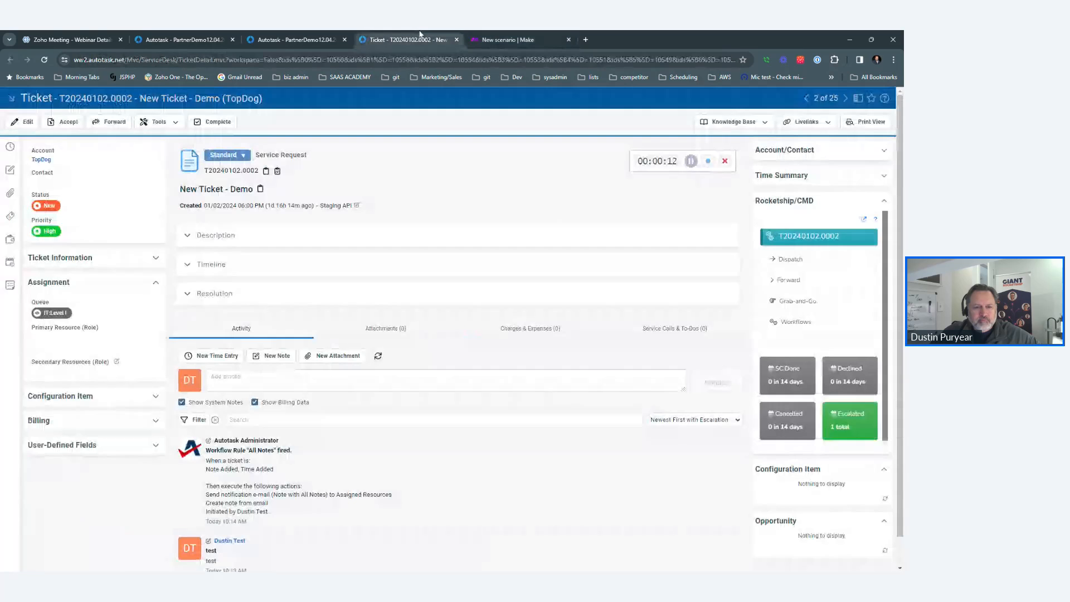
pyautogui.click(45, 60)
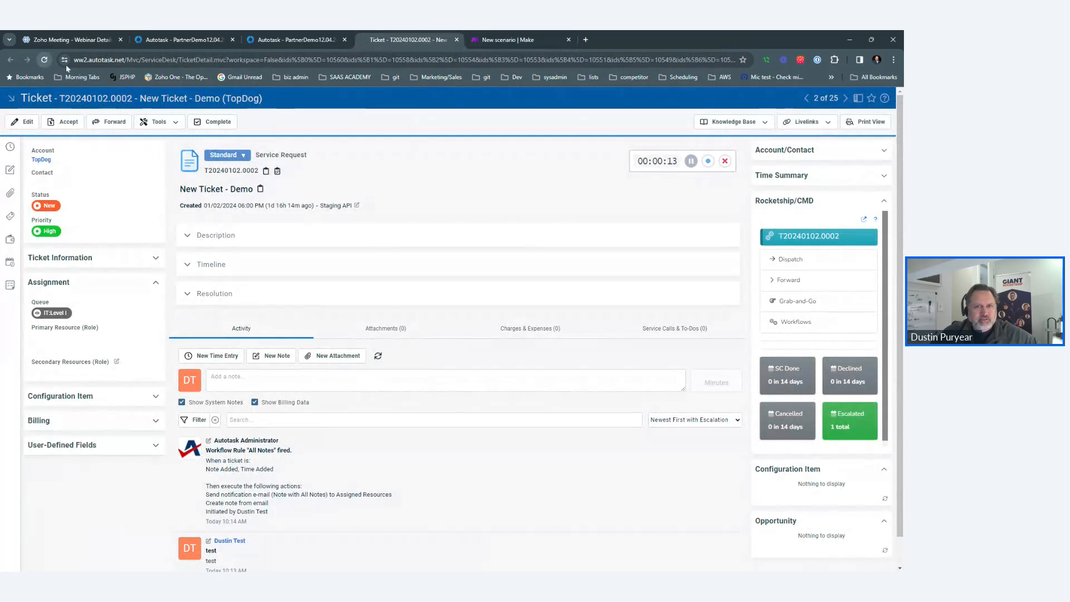
# Save the Autotask to Teams scenario changes and start Run once to await data.
pyautogui.click(529, 36)
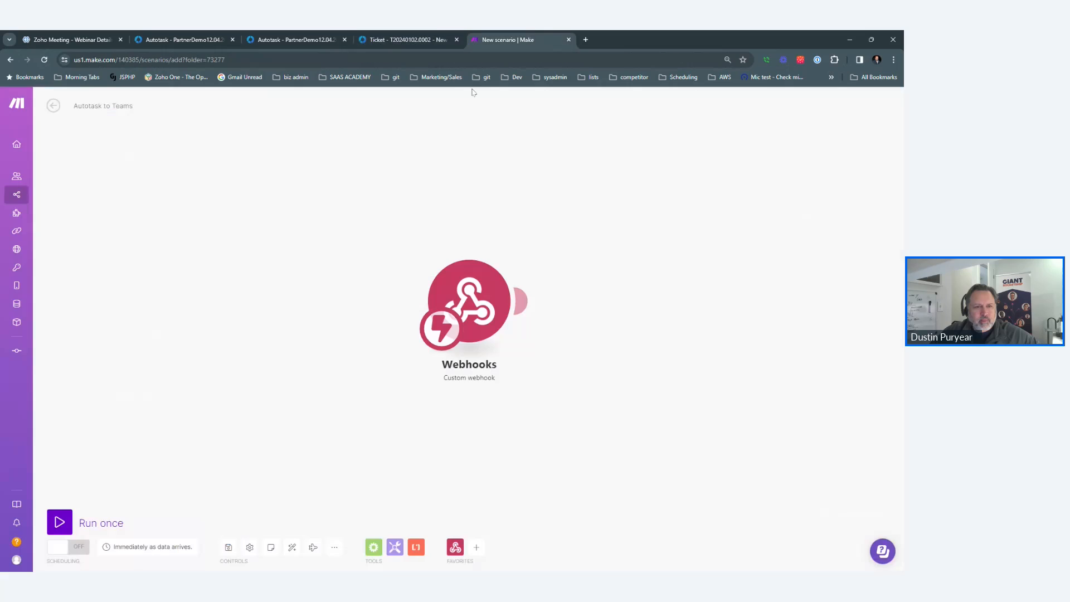
pyautogui.moveTo(76, 113)
pyautogui.click(53, 105)
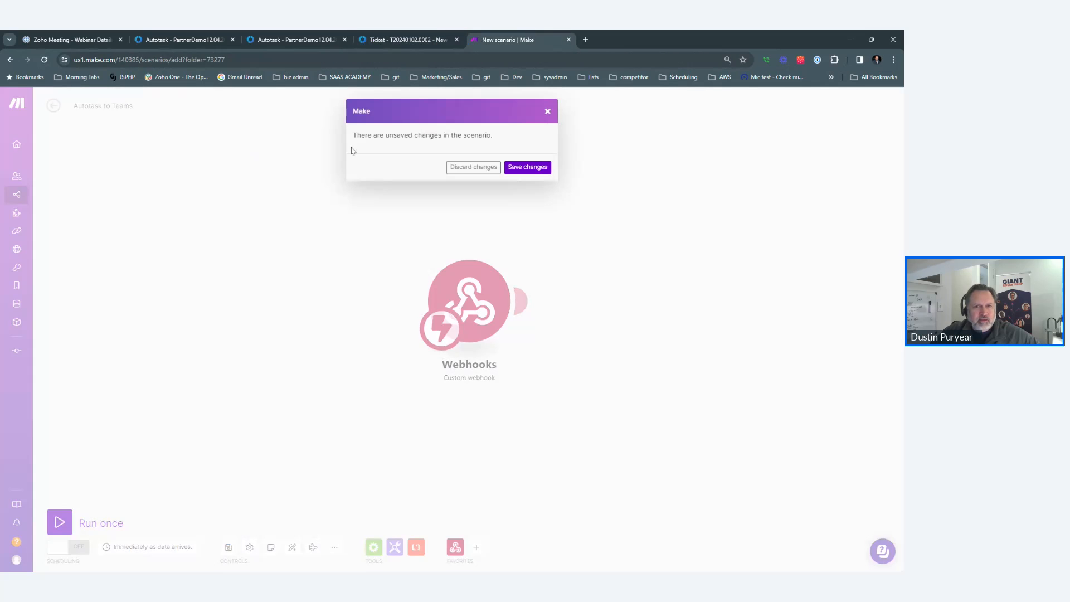
pyautogui.click(541, 167)
pyautogui.click(97, 127)
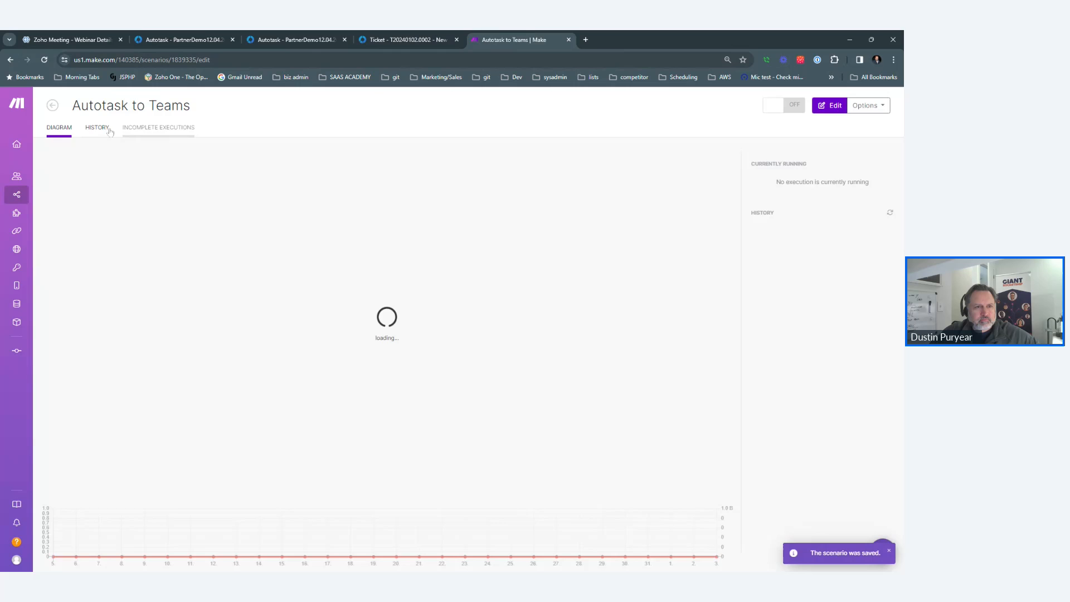
pyautogui.click(74, 132)
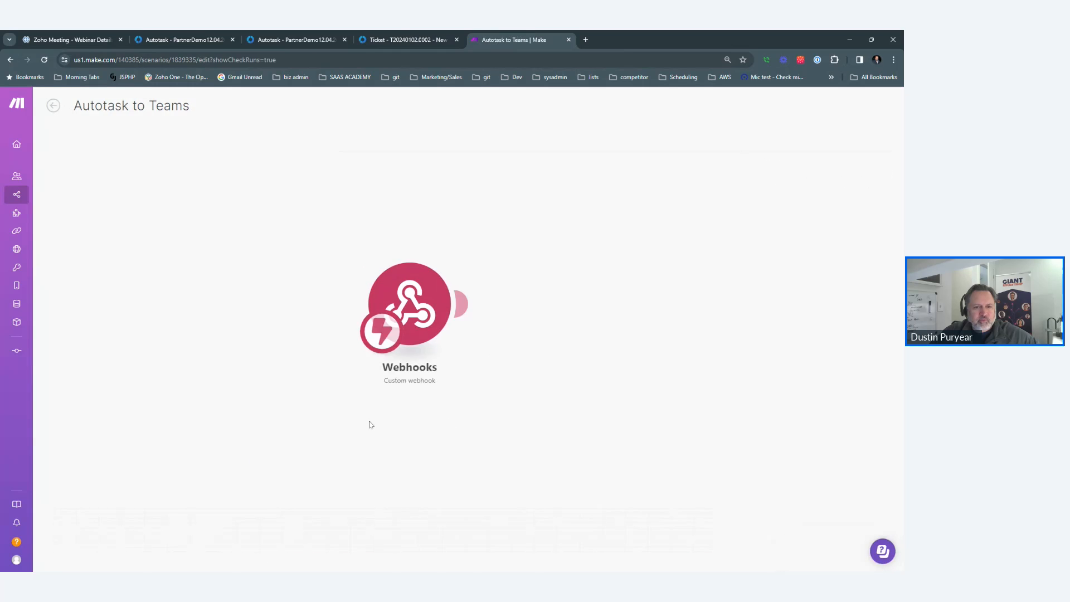
pyautogui.click(58, 520)
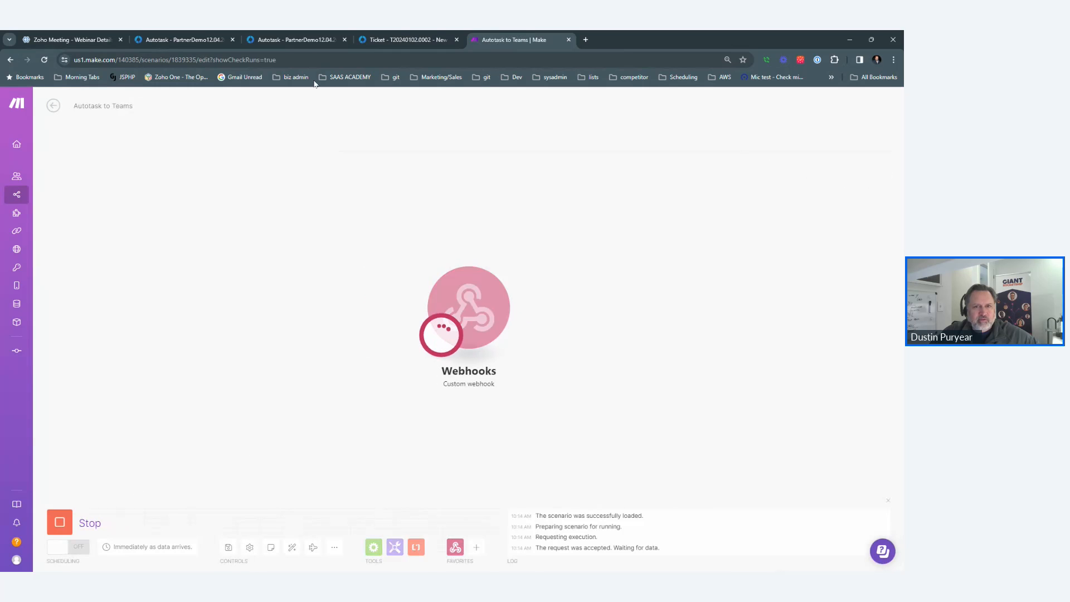
# Save a 'test2' note on the Autotask ticket, then show the Workflow Rules list.
pyautogui.click(397, 38)
pyautogui.write('te')
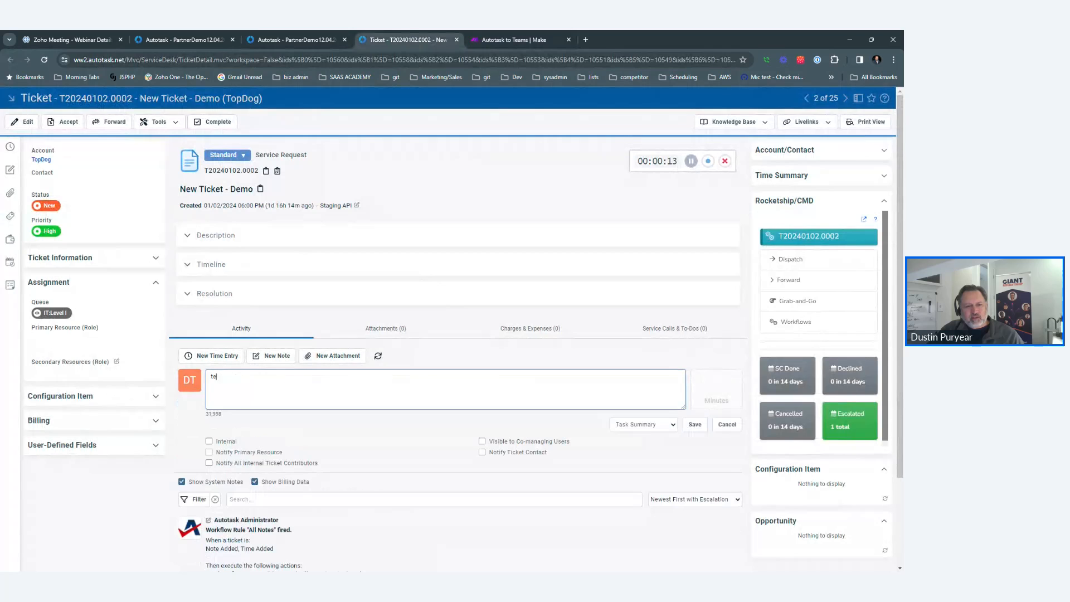
pyautogui.write('st2')
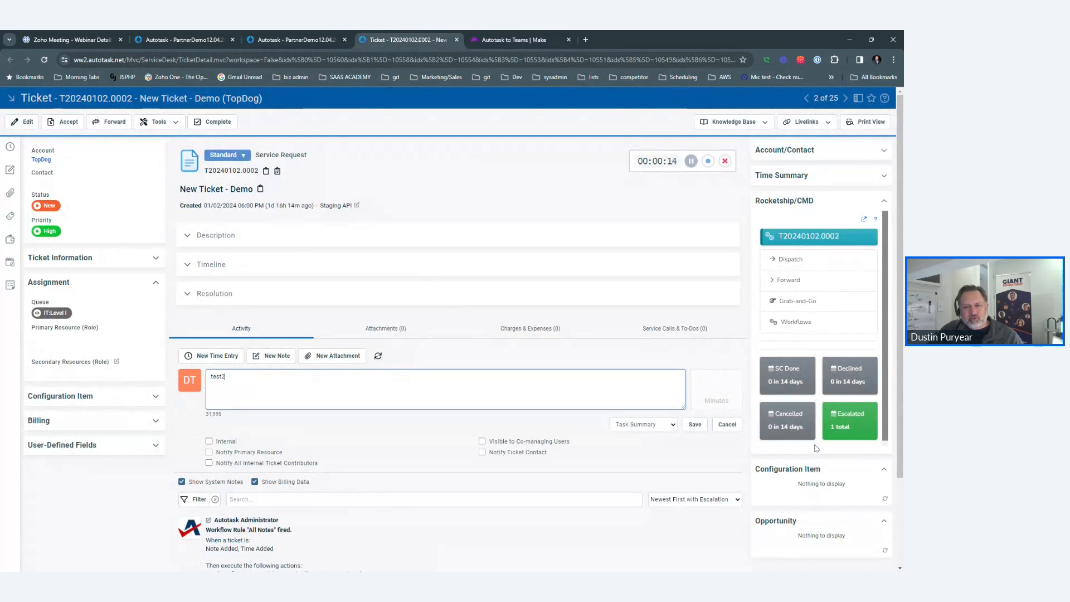
pyautogui.click(695, 426)
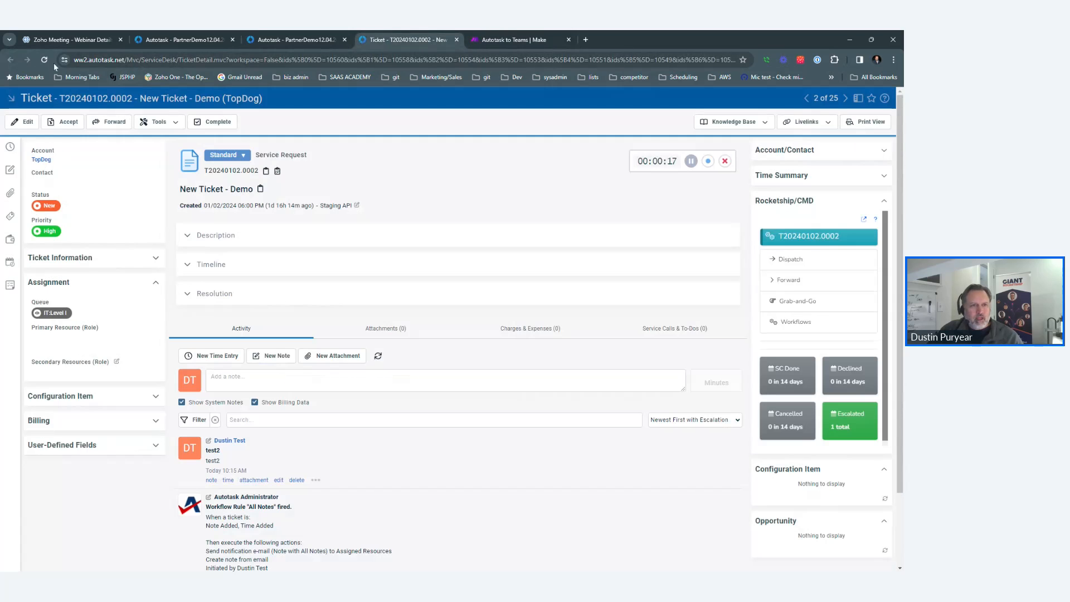
pyautogui.click(44, 60)
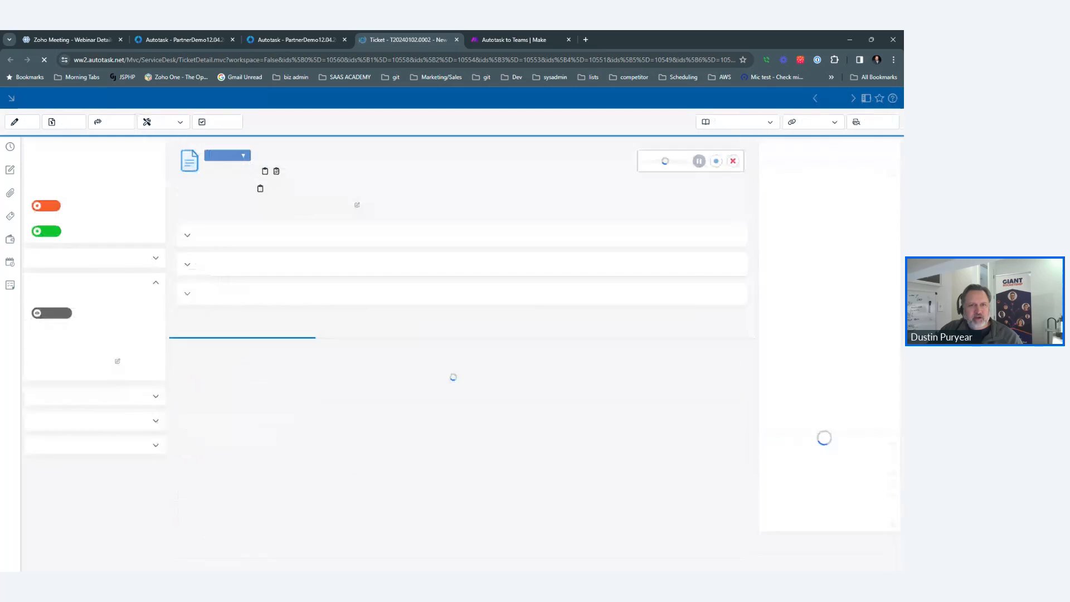
pyautogui.hotkey('ctrl', 'shift', 'Tab')
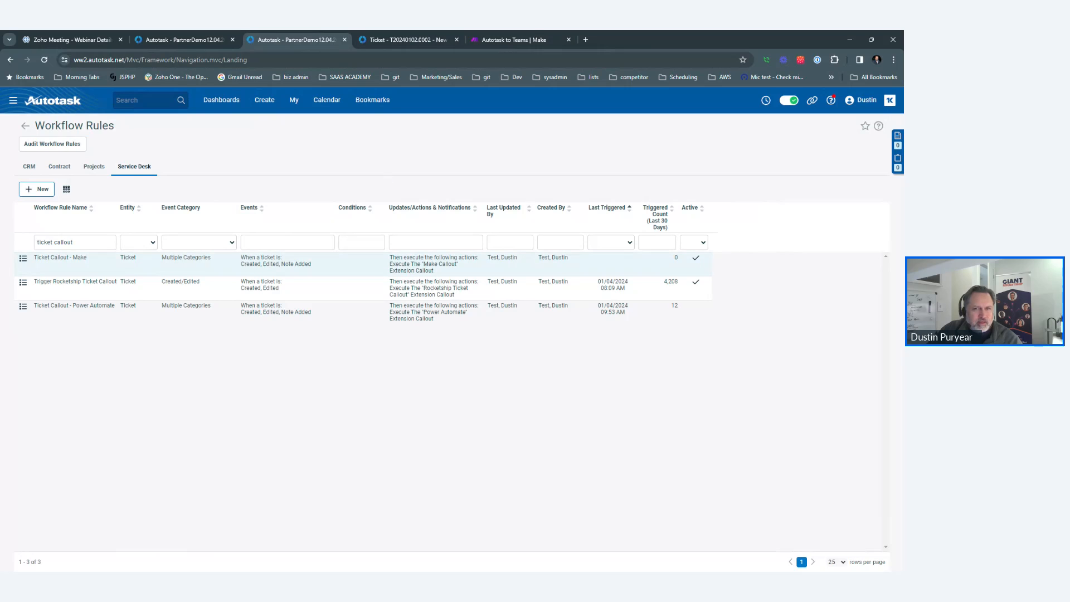
# View the webhook's Operation 1 bundle: ticket id, number T20240102.0002, status New, timestamps.
pyautogui.click(524, 38)
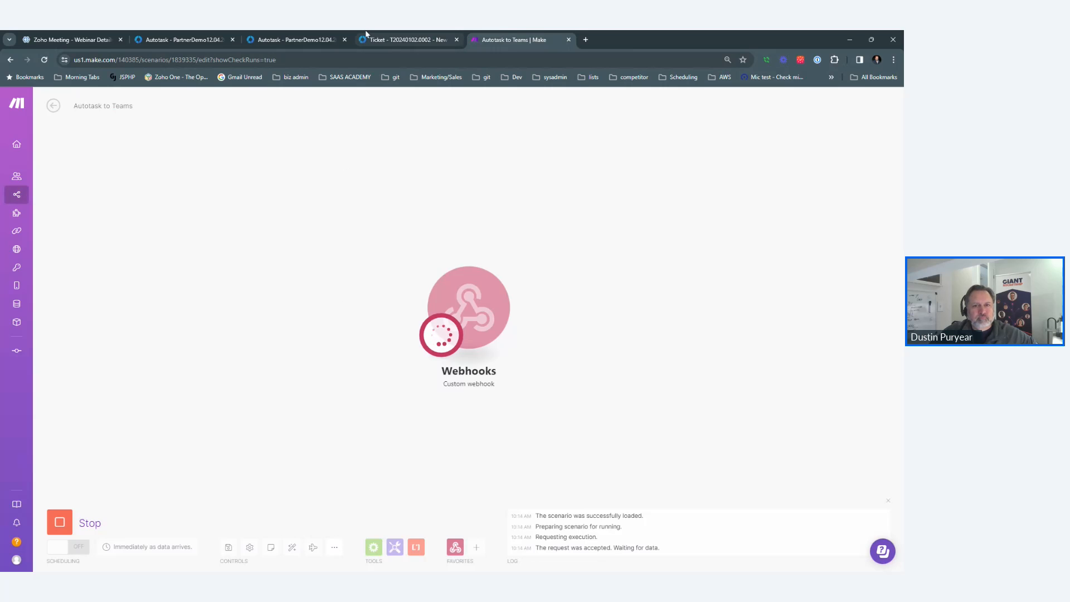
pyautogui.click(390, 39)
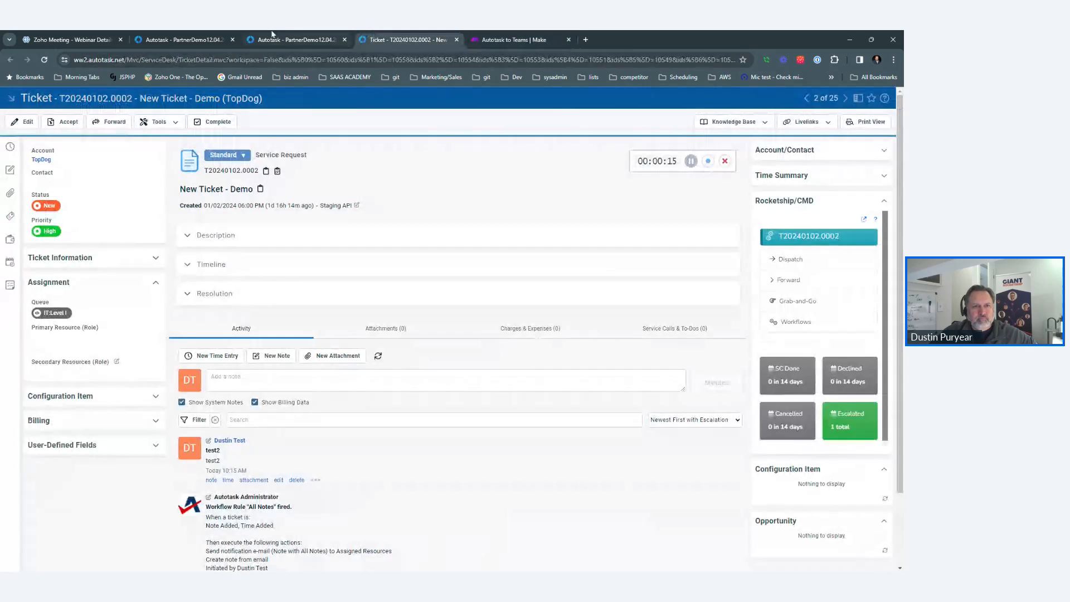
pyautogui.click(184, 39)
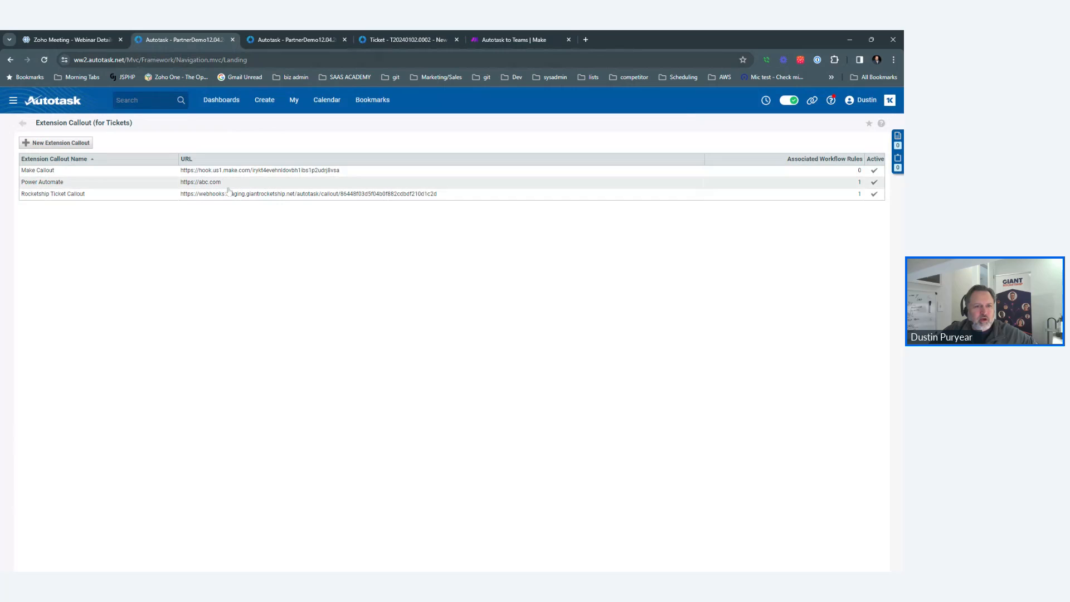
pyautogui.click(514, 40)
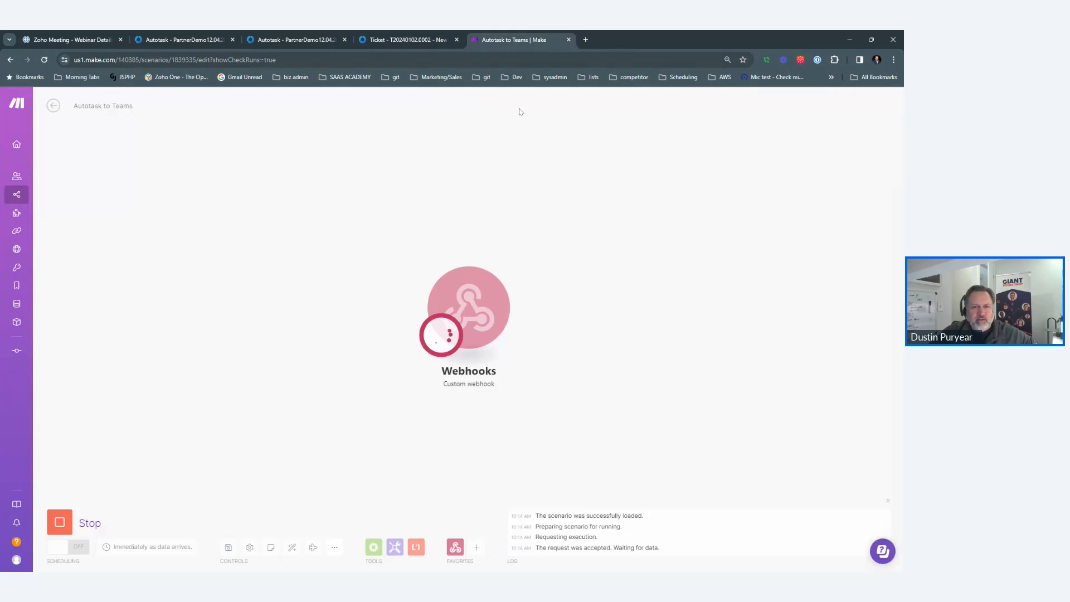
pyautogui.click(407, 40)
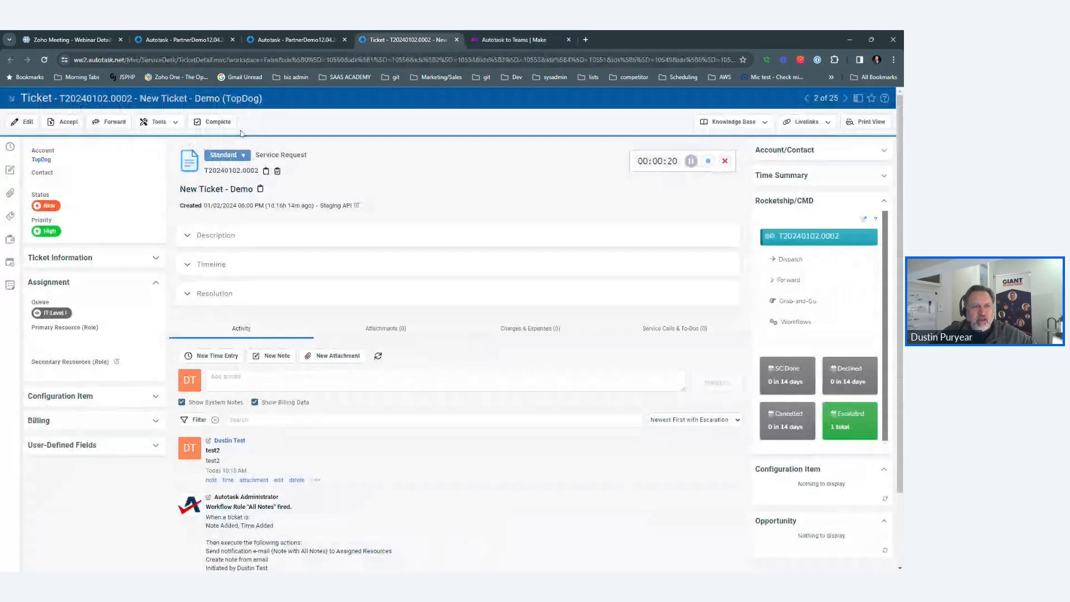
pyautogui.click(44, 60)
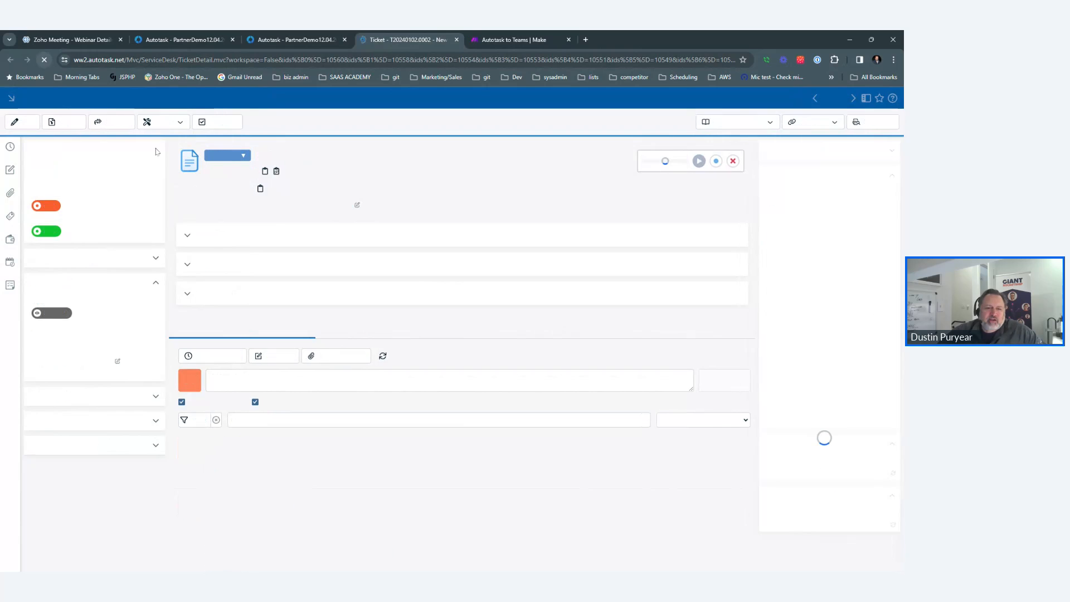
pyautogui.scroll(-1, 489, 341)
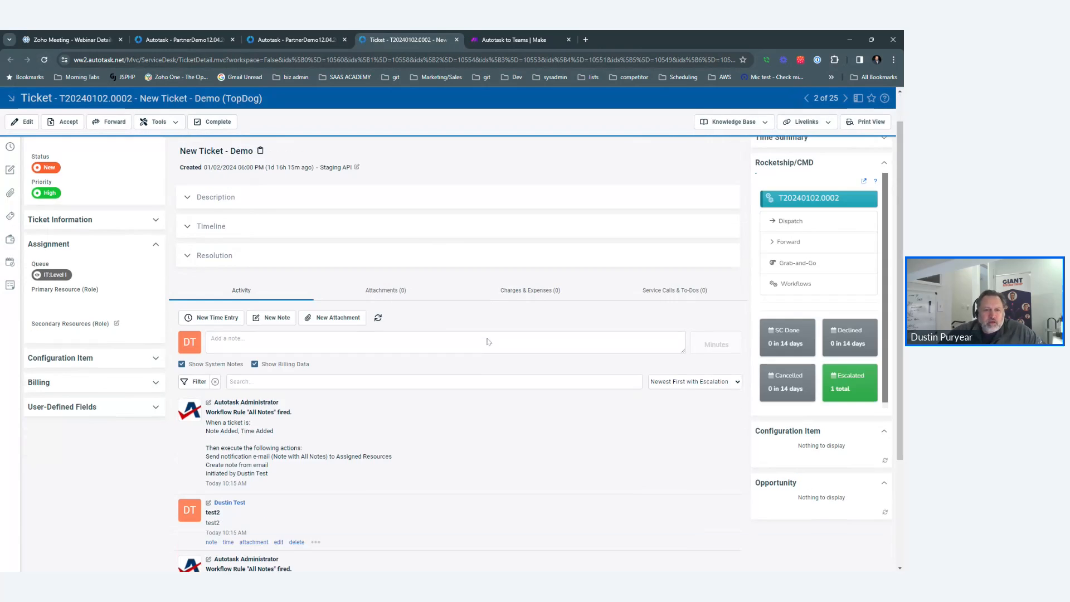
pyautogui.scroll(-3, 489, 342)
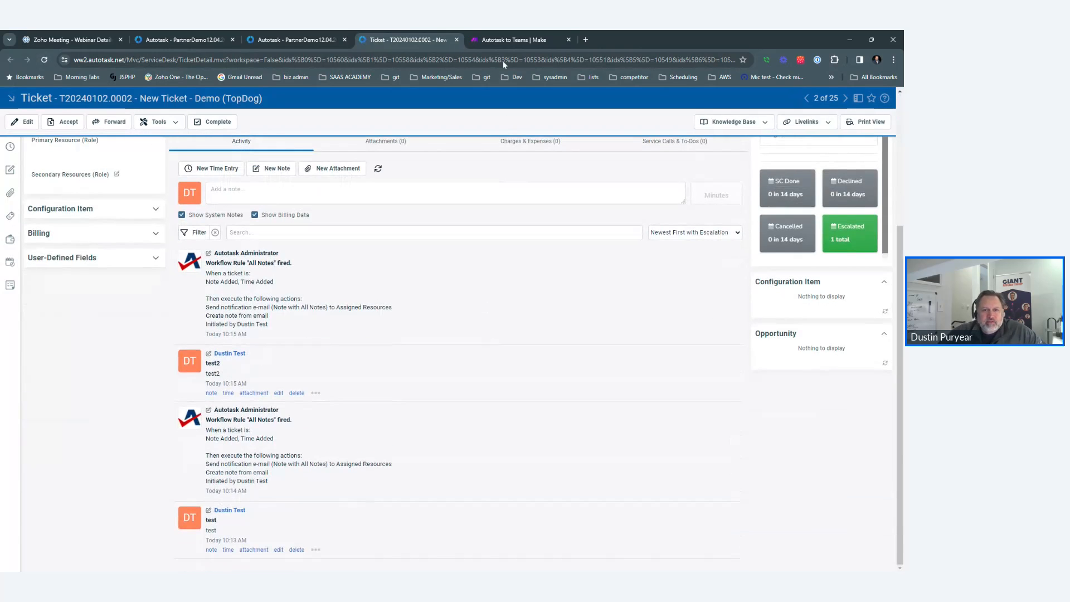
pyautogui.click(504, 40)
pyautogui.click(521, 260)
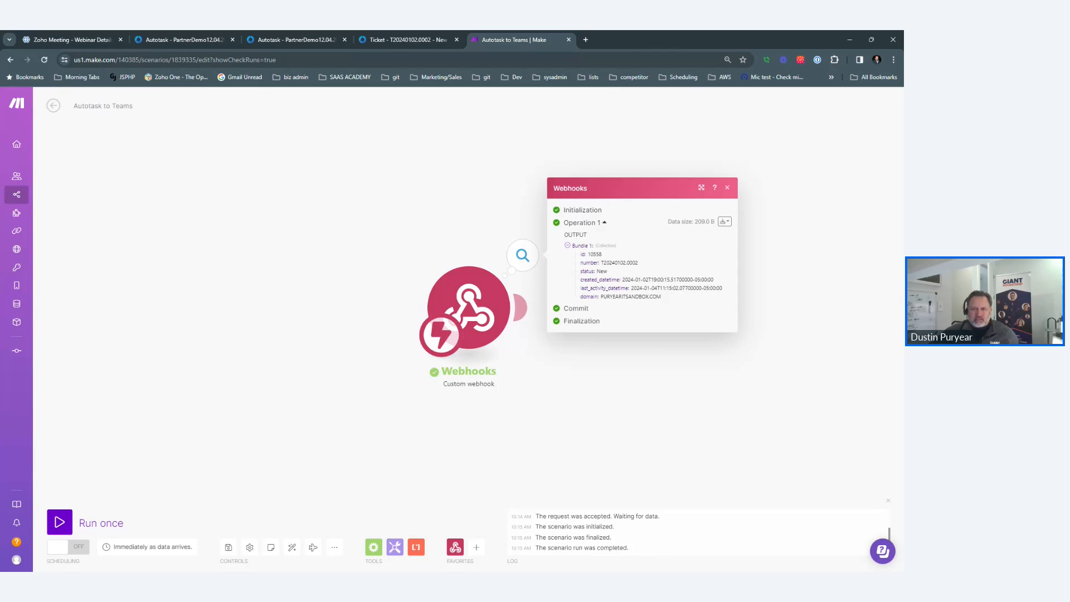
# Add a Microsoft Teams 'Send a Message' module after the webhook and start a new Microsoft connection.
pyautogui.click(655, 416)
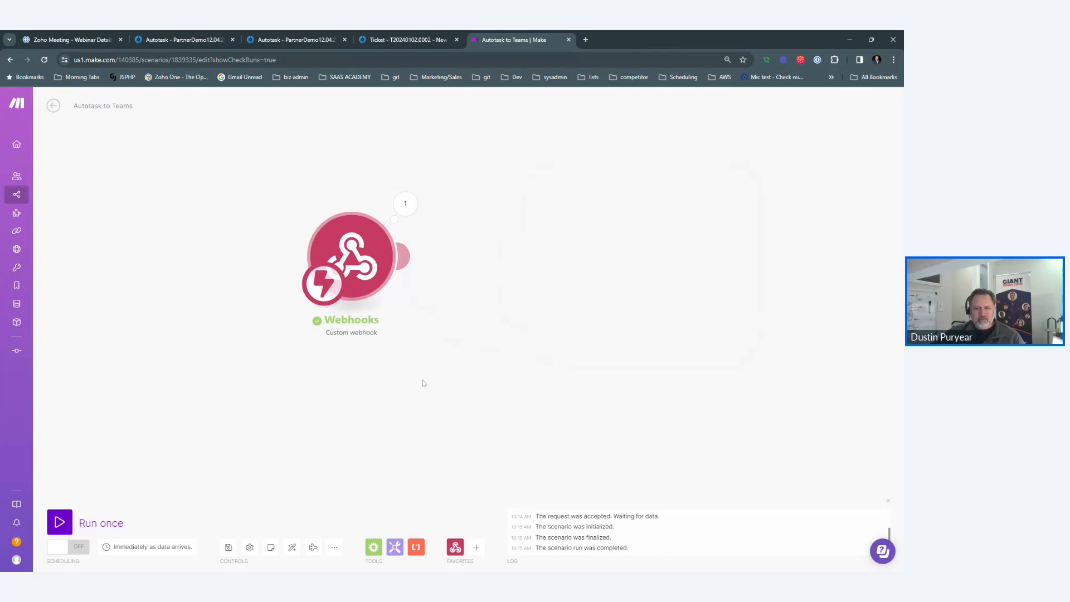
pyautogui.click(477, 548)
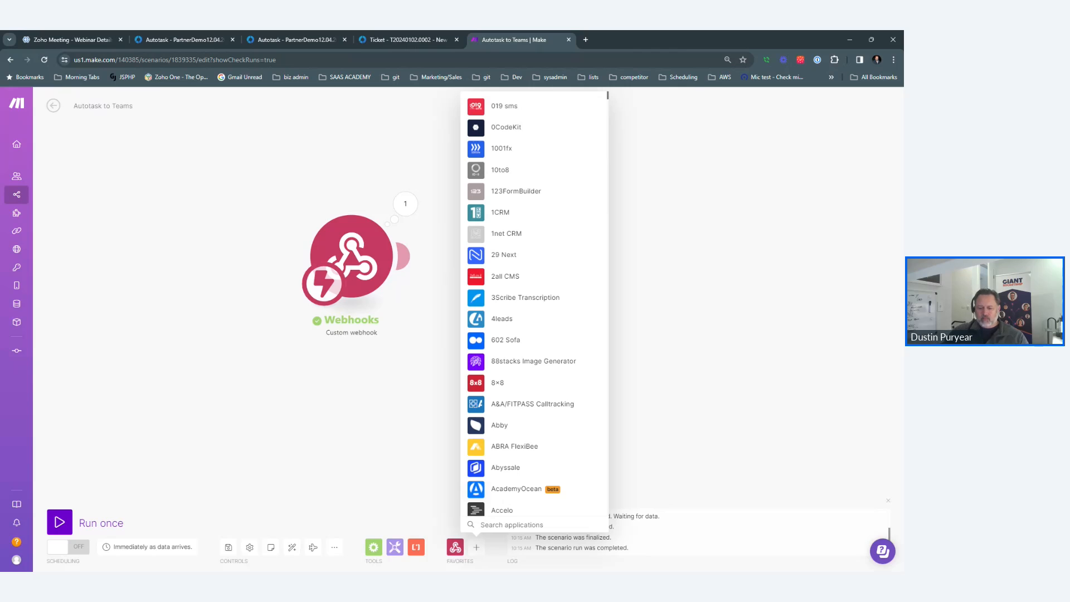
pyautogui.write('teams')
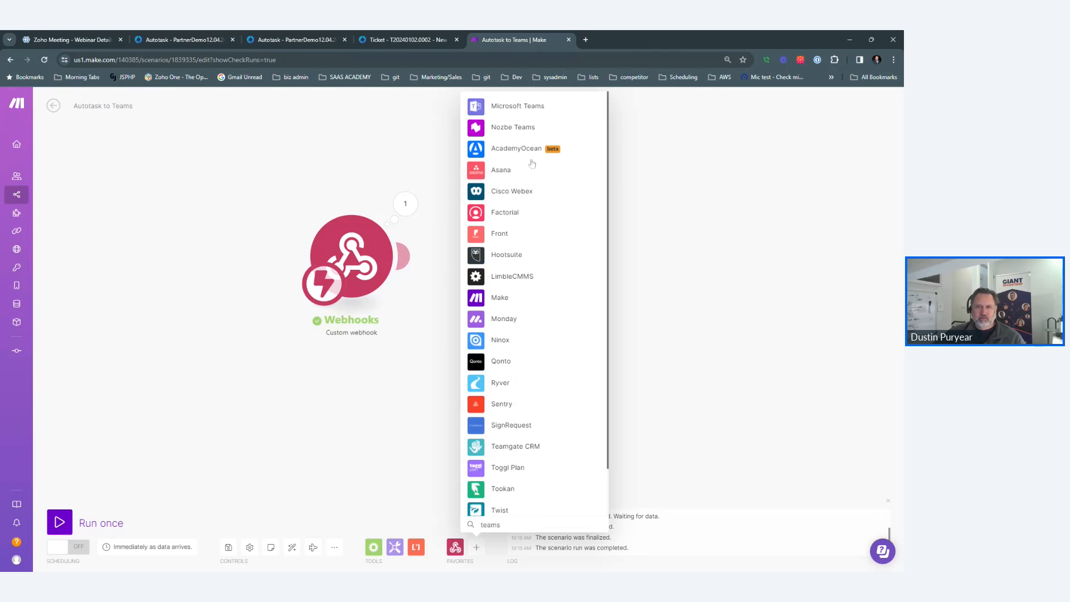
pyautogui.click(525, 108)
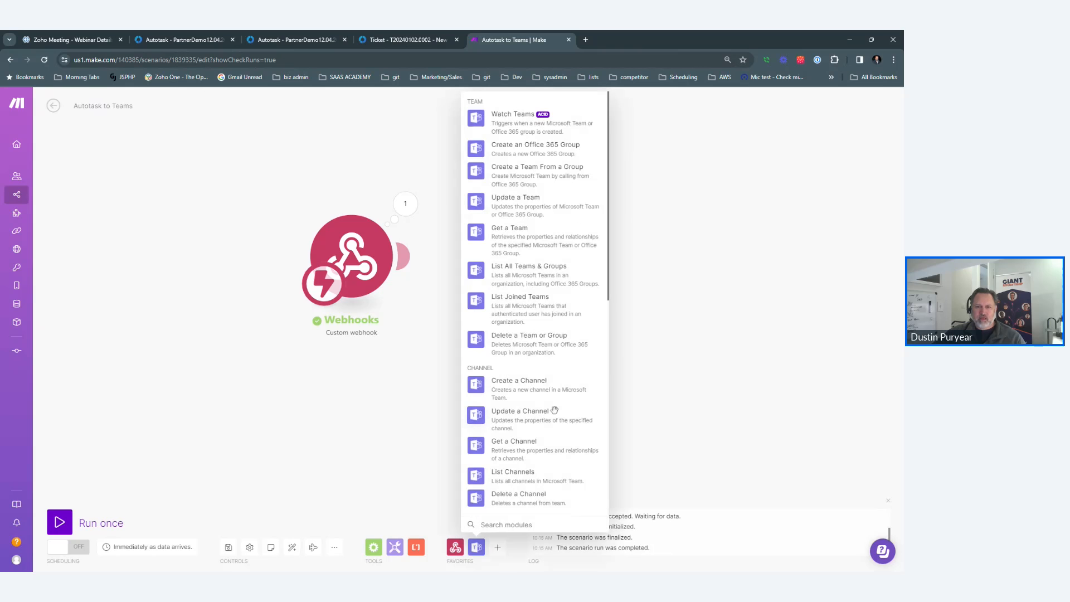
pyautogui.scroll(-1, 553, 410)
pyautogui.scroll(-3, 552, 407)
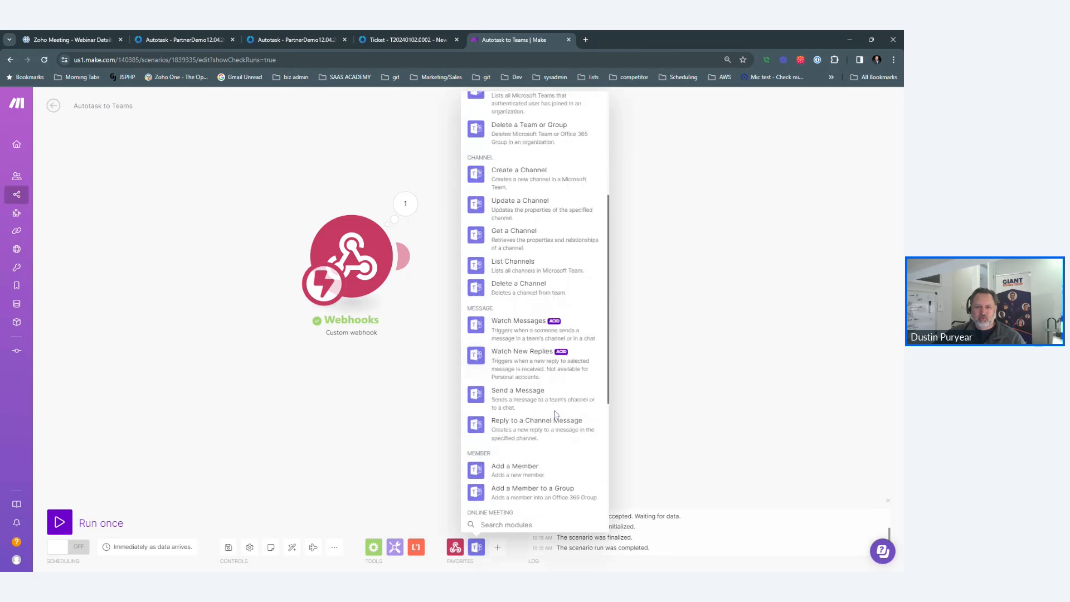
pyautogui.click(541, 388)
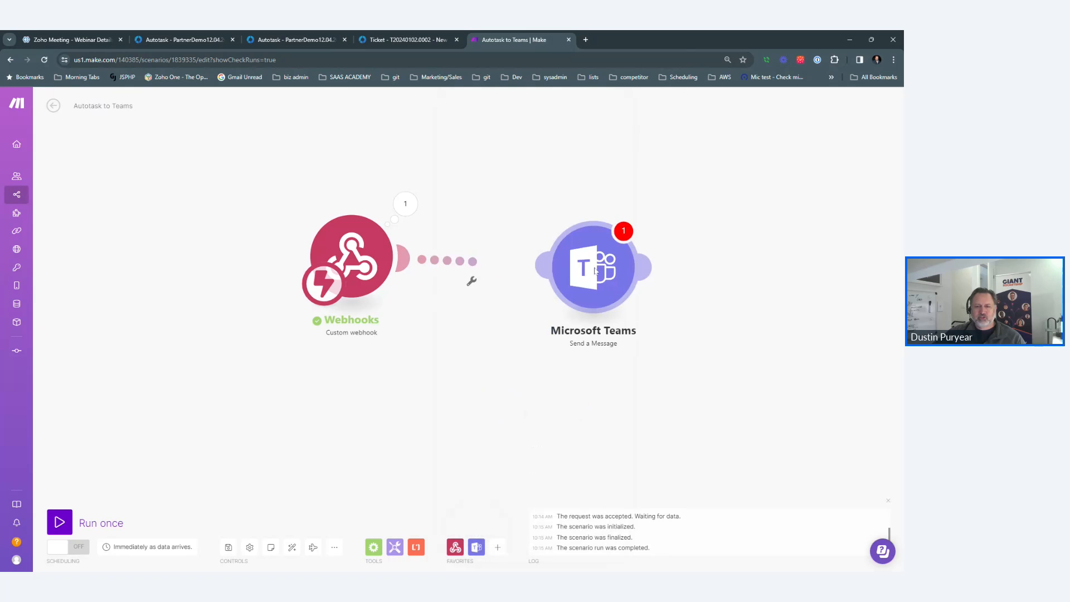
pyautogui.click(710, 264)
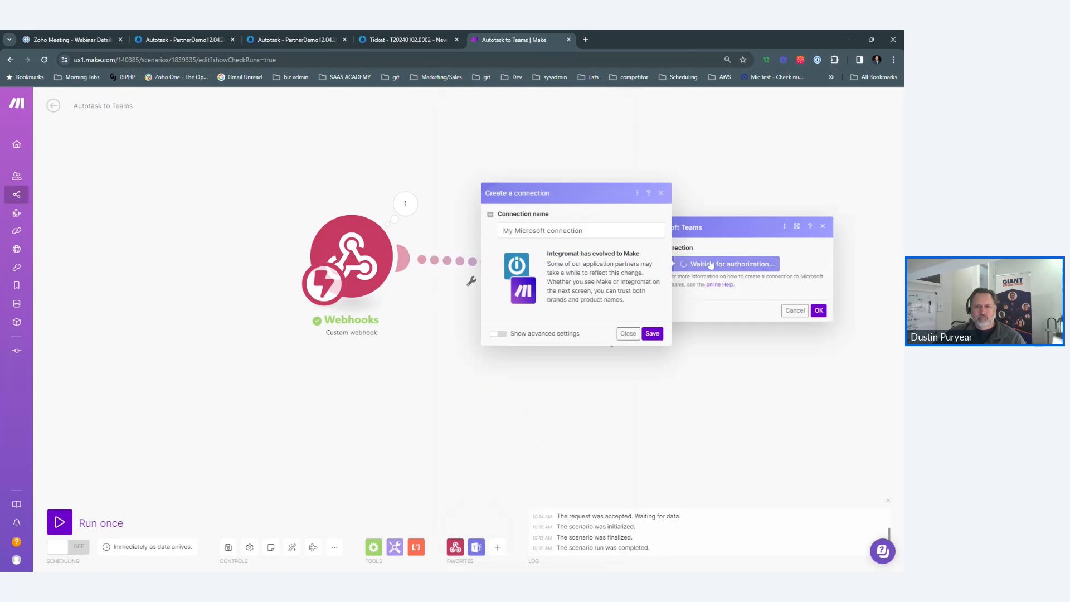
# Save the connection as 'My Microsoft connection' and complete the Microsoft sign-in.
pyautogui.click(653, 333)
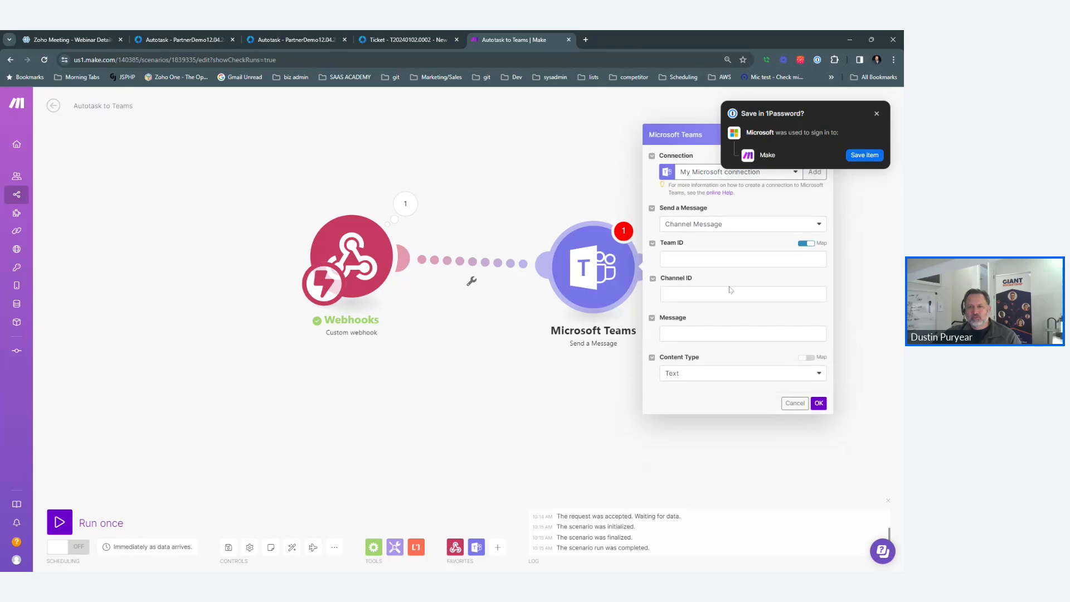
# Set the Teams message to team giantrocketship, channel General, with the webhook's id as message.
pyautogui.click(807, 243)
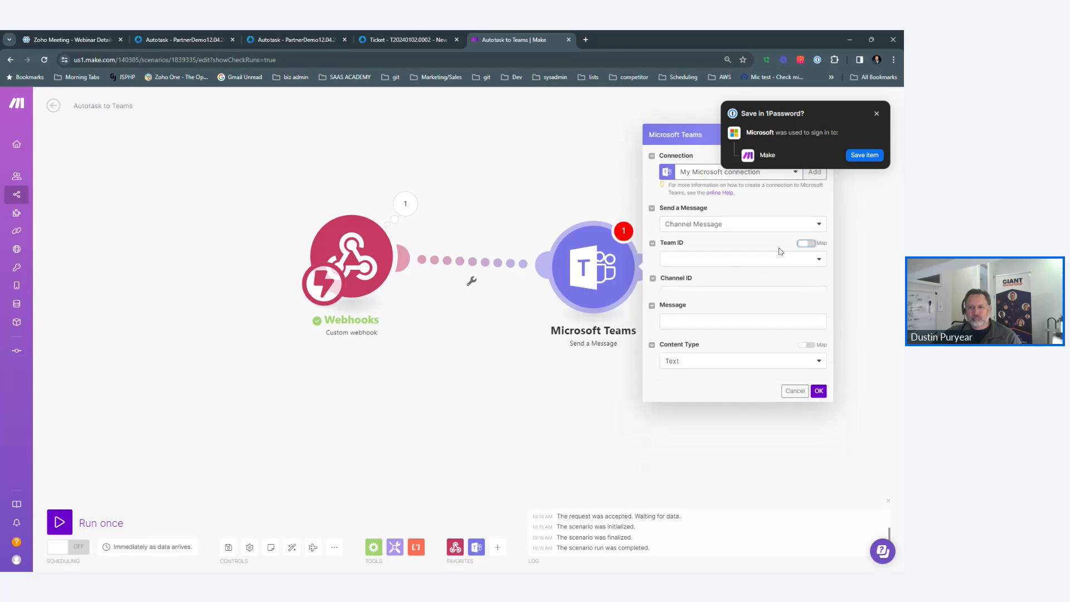
pyautogui.click(713, 277)
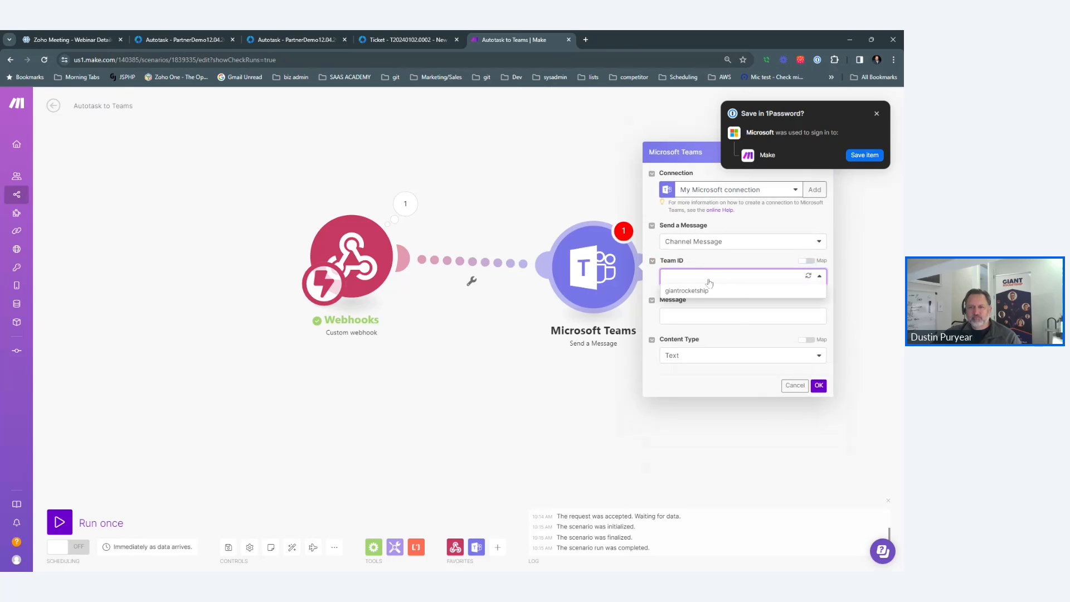
pyautogui.click(708, 288)
pyautogui.click(709, 292)
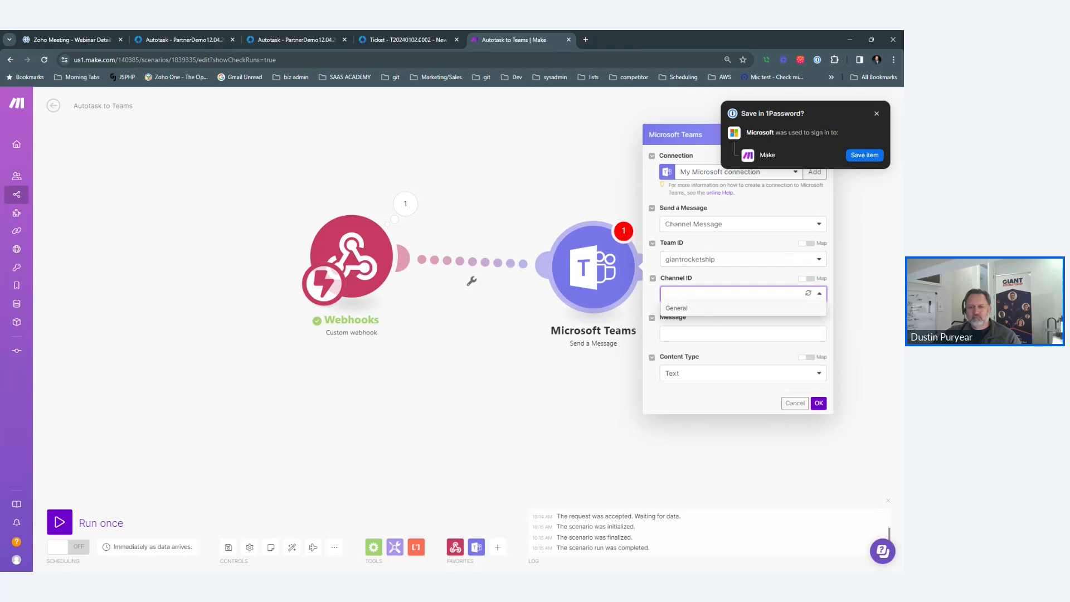
pyautogui.click(707, 310)
pyautogui.click(742, 334)
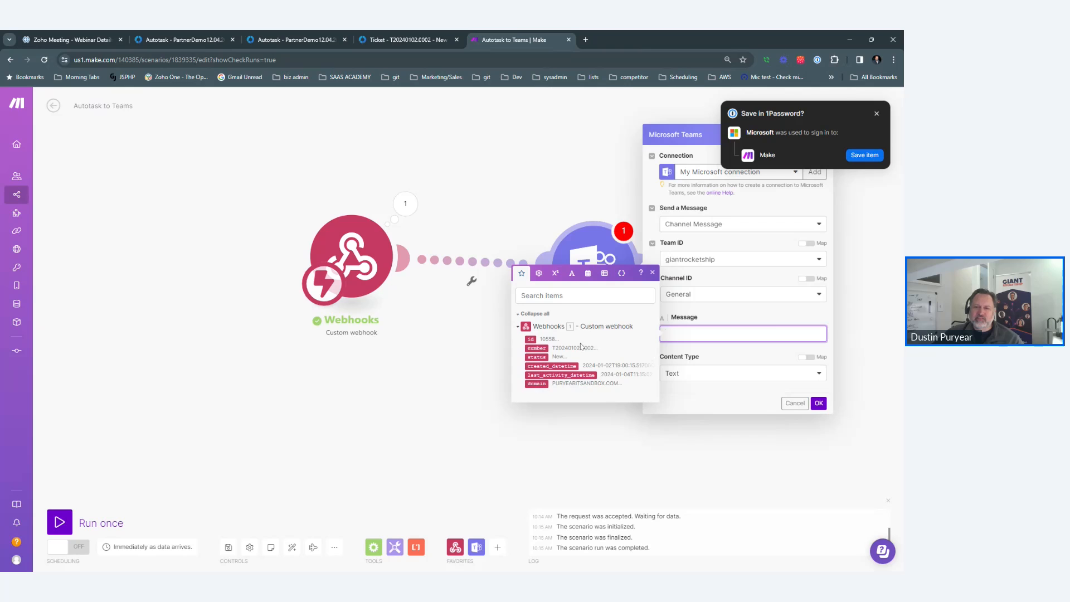
pyautogui.click(528, 340)
pyautogui.click(819, 405)
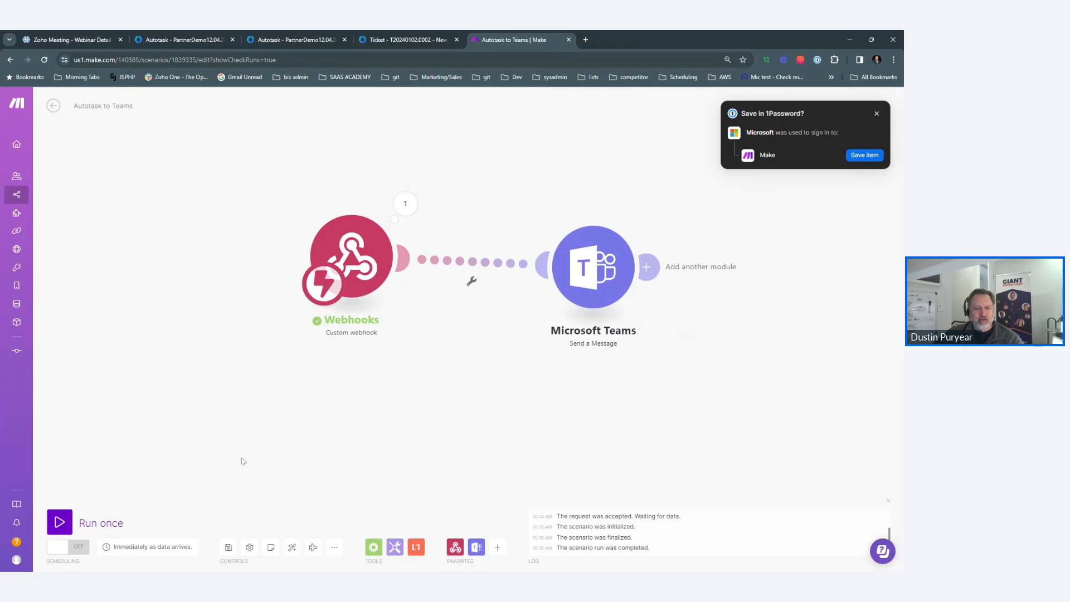
# Run the scenario once so it listens for incoming webhook data.
pyautogui.click(60, 522)
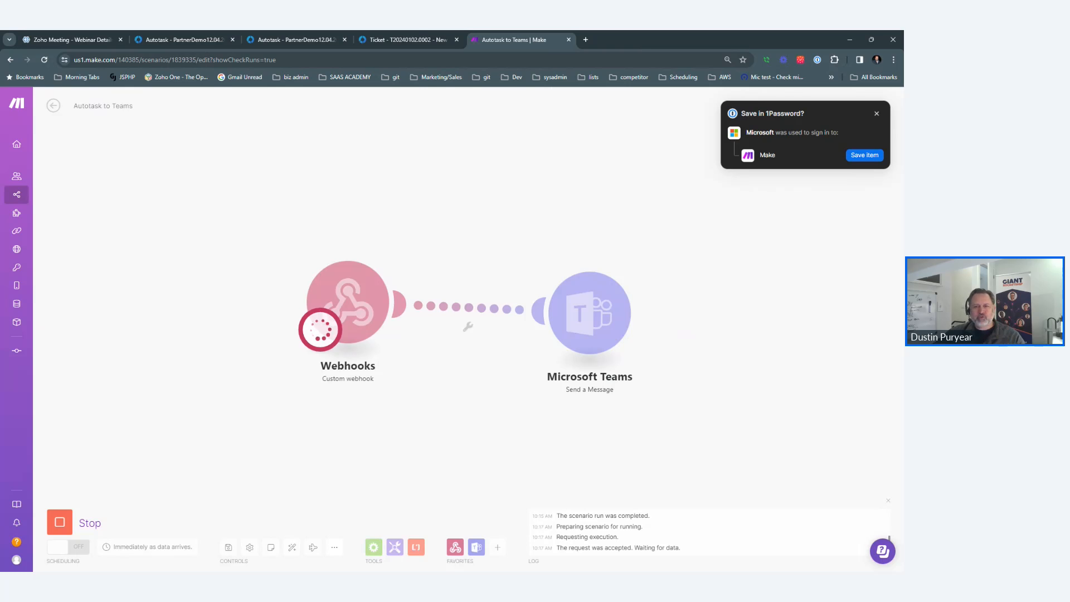
# Save a 'test' note on ticket T20240102.0002 and bring the Teams General channel tab into the window.
pyautogui.click(411, 40)
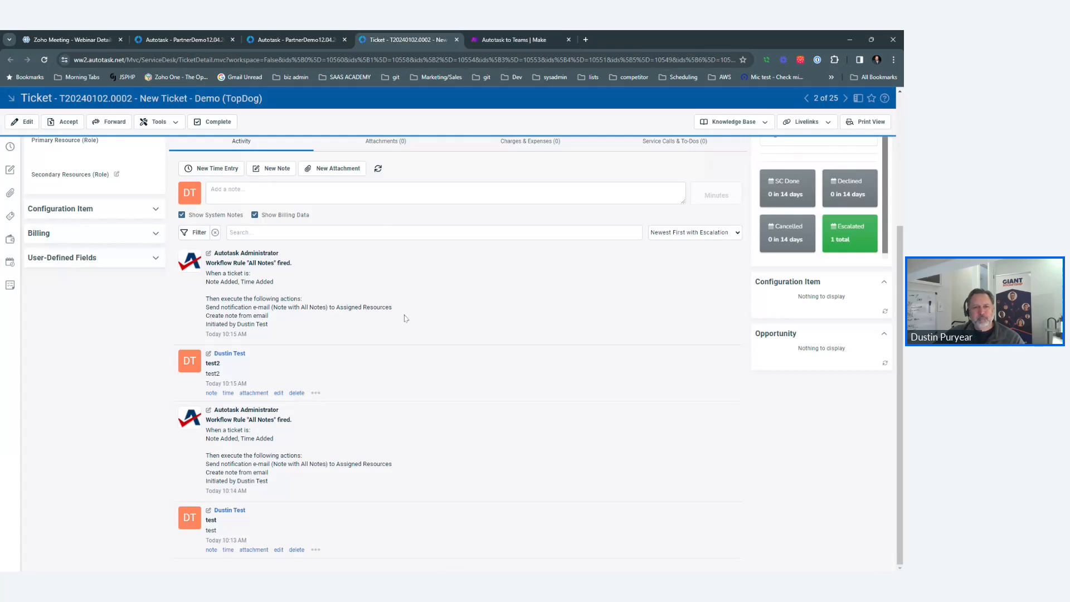
pyautogui.click(390, 196)
pyautogui.write('test')
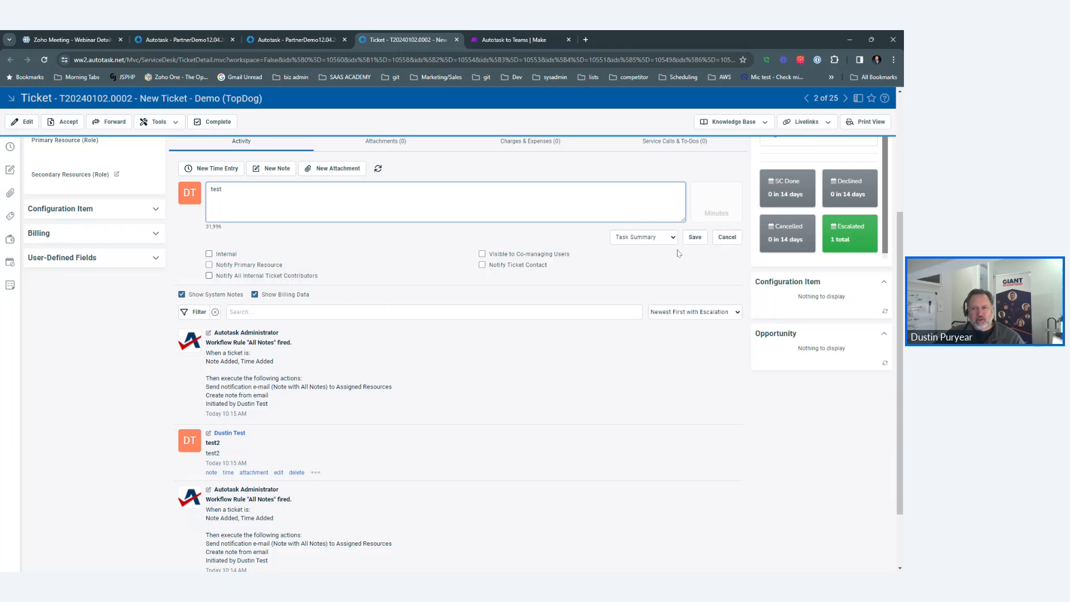
pyautogui.click(696, 236)
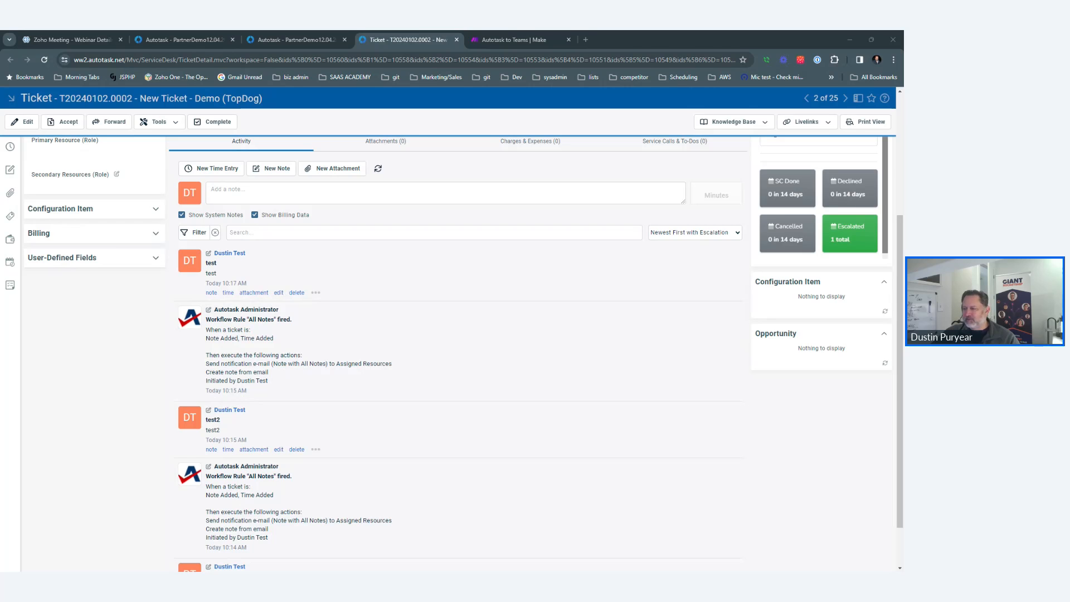
pyautogui.moveTo(648, 46); pyautogui.dragTo(592, 37)
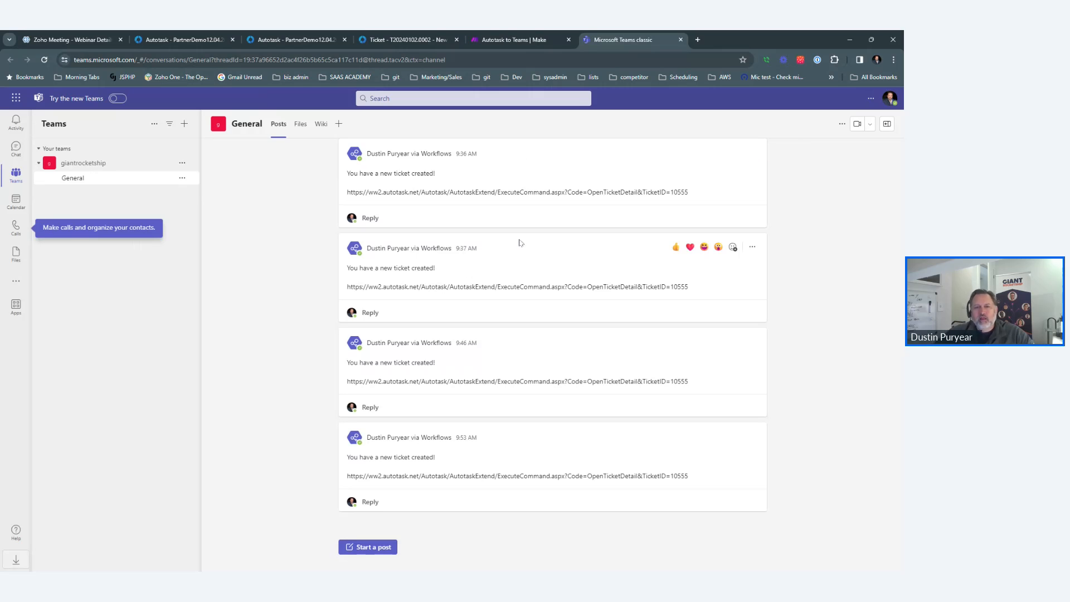
# Save a 'test2' note on the ticket and confirm Make ran both webhook and Teams modules.
pyautogui.click(515, 39)
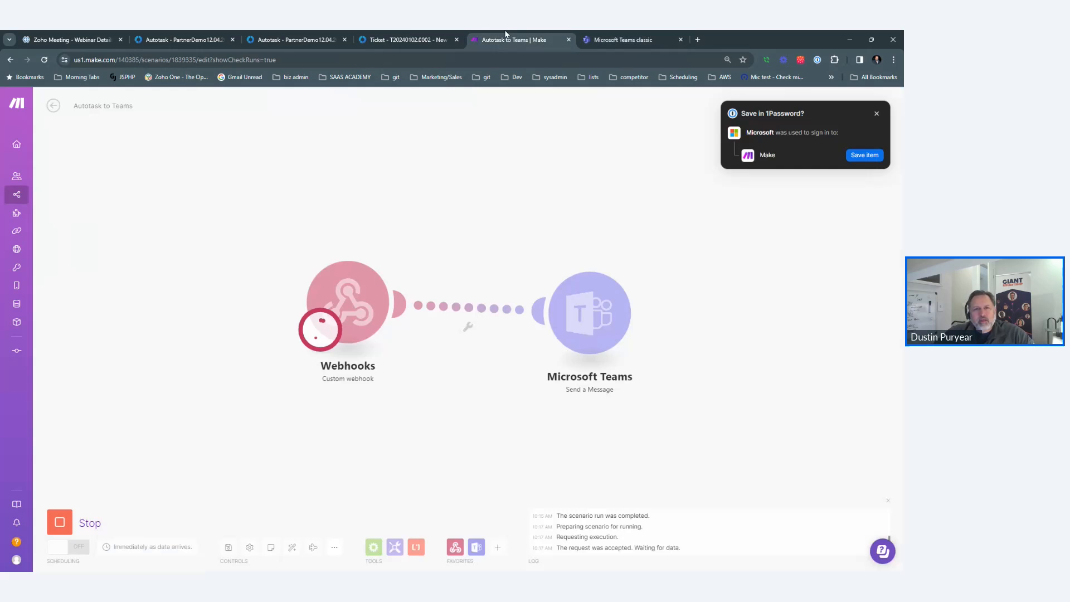
pyautogui.click(395, 36)
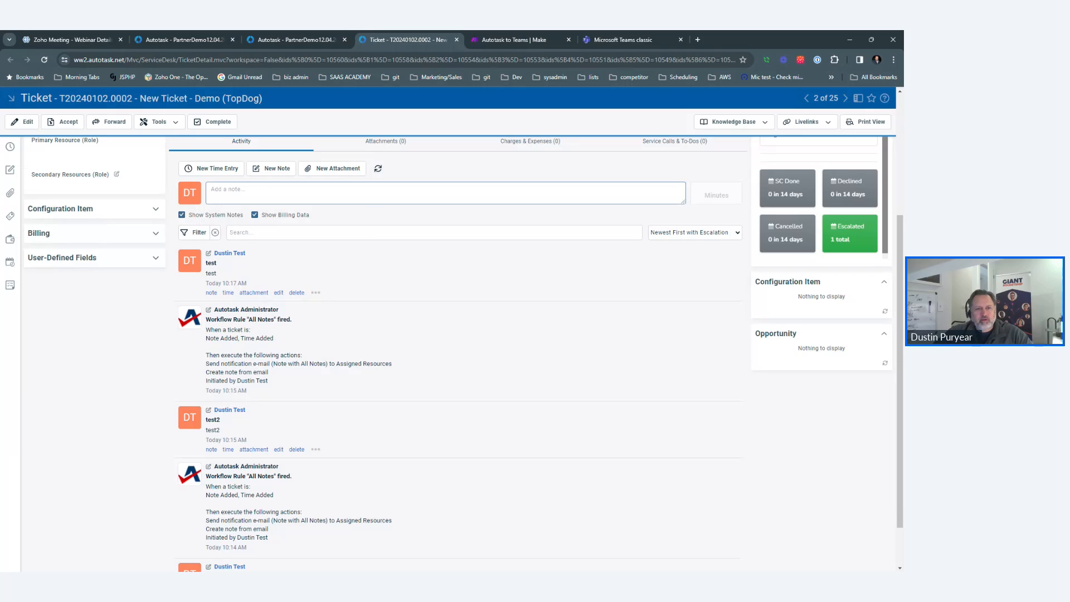
pyautogui.click(445, 193)
pyautogui.write('test2')
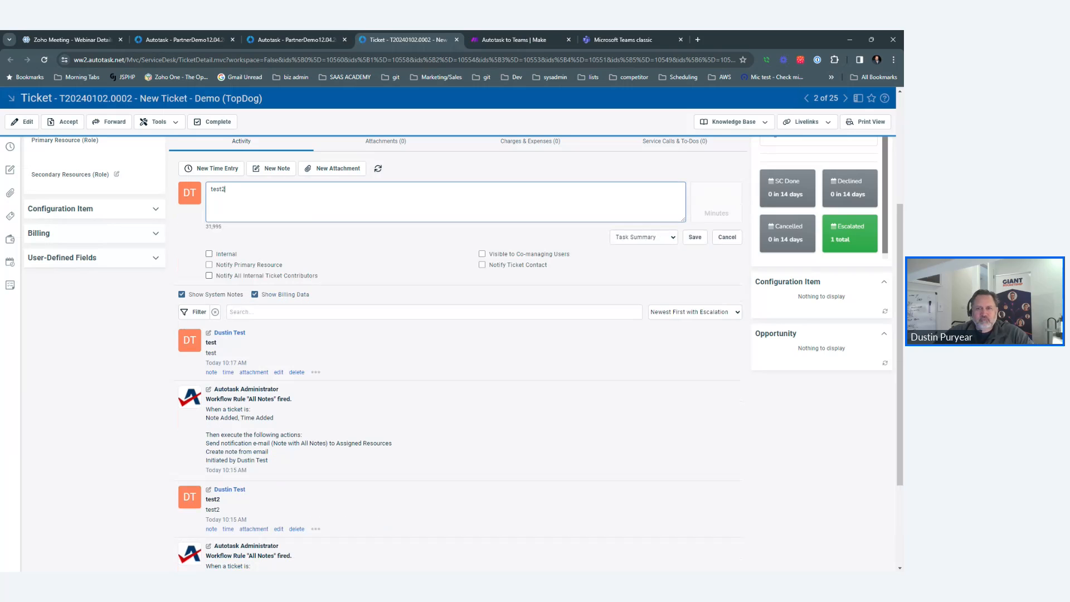
pyautogui.click(695, 236)
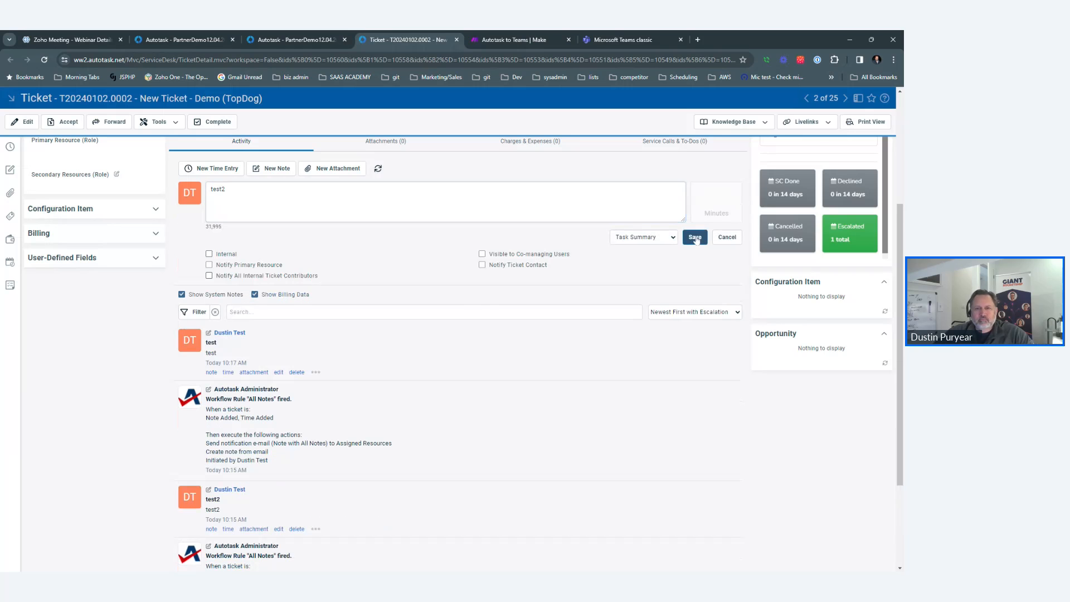
pyautogui.click(535, 37)
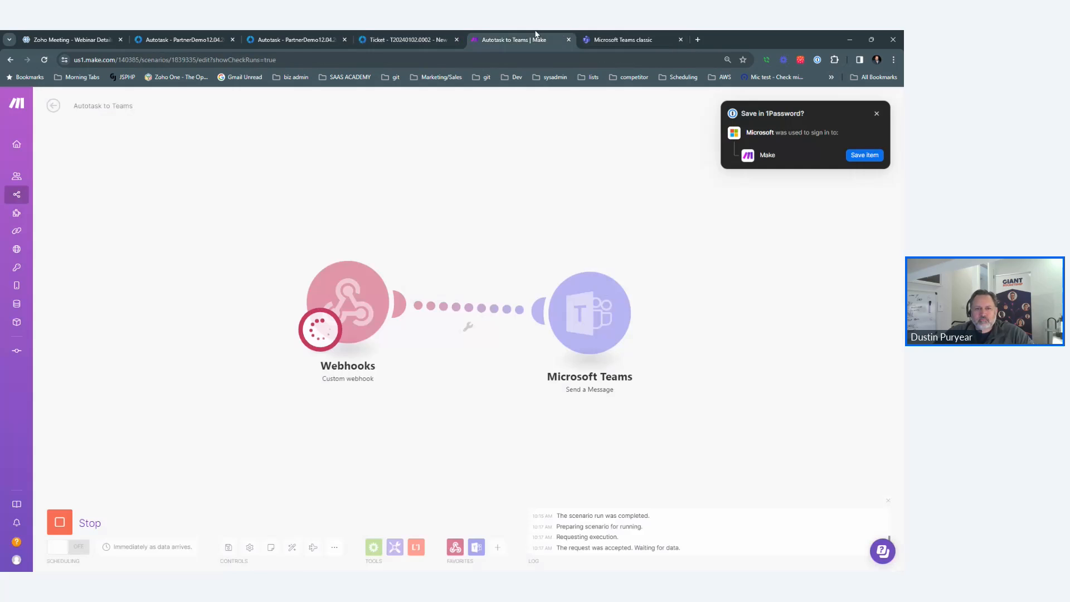
# Review the newest Teams General channel post showing ticket 10558.
pyautogui.click(607, 37)
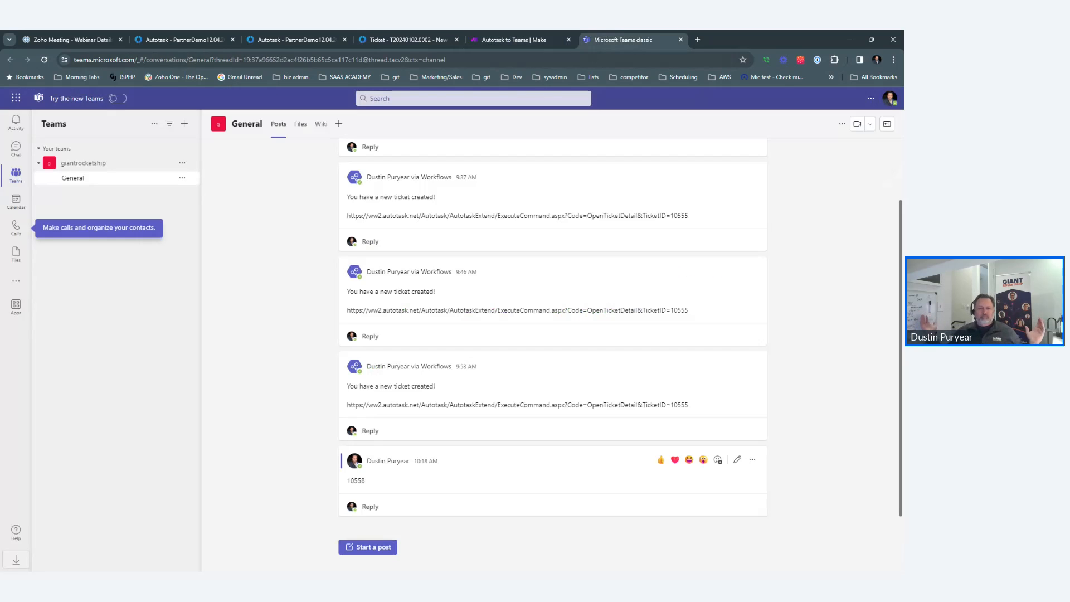
pyautogui.scroll(1, 601, 243)
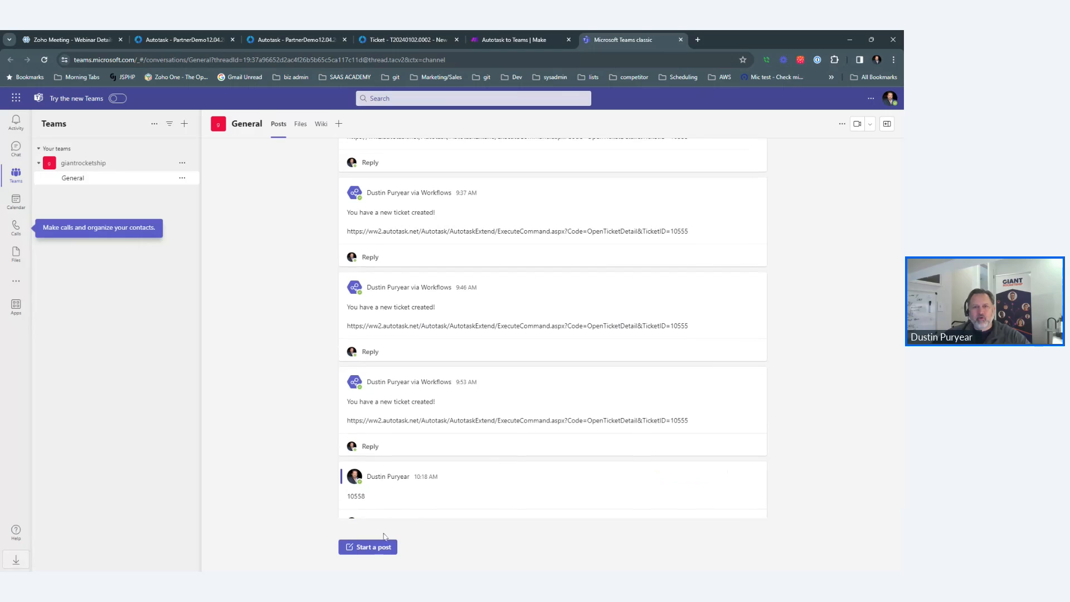
pyautogui.scroll(-1, 601, 243)
pyautogui.click(498, 35)
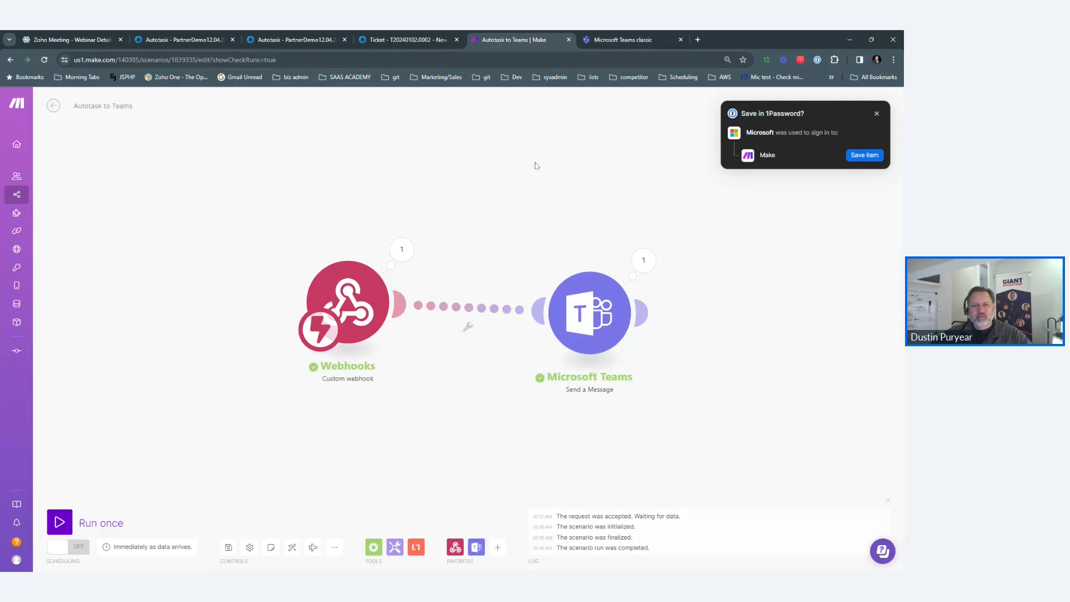
pyautogui.click(634, 36)
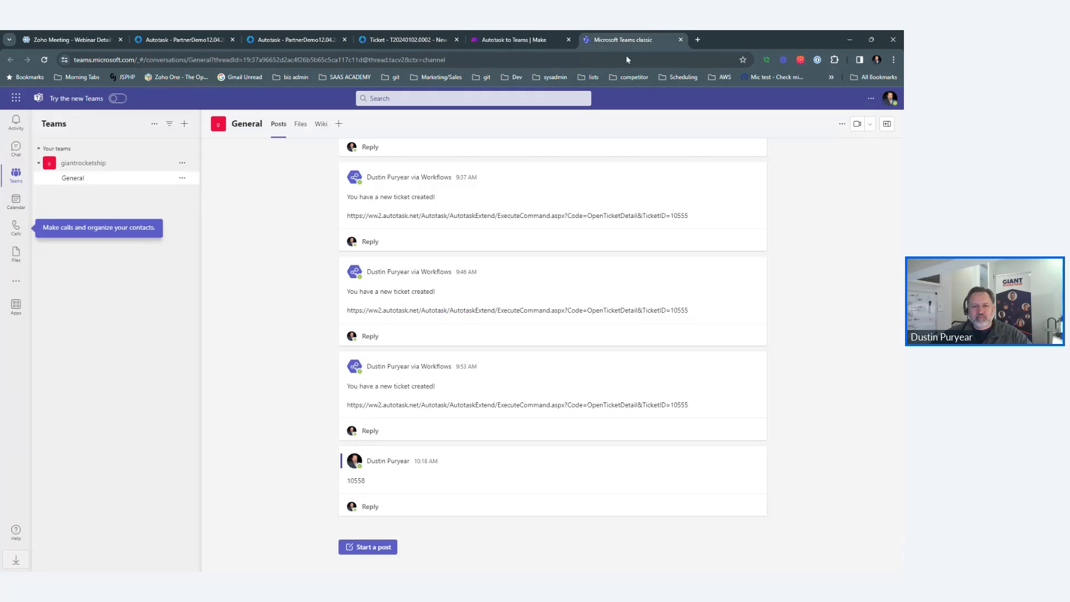
# Back in Make, nudge the Microsoft Teams and Webhooks modules into new positions.
pyautogui.click(535, 36)
pyautogui.moveTo(589, 312); pyautogui.dragTo(598, 290)
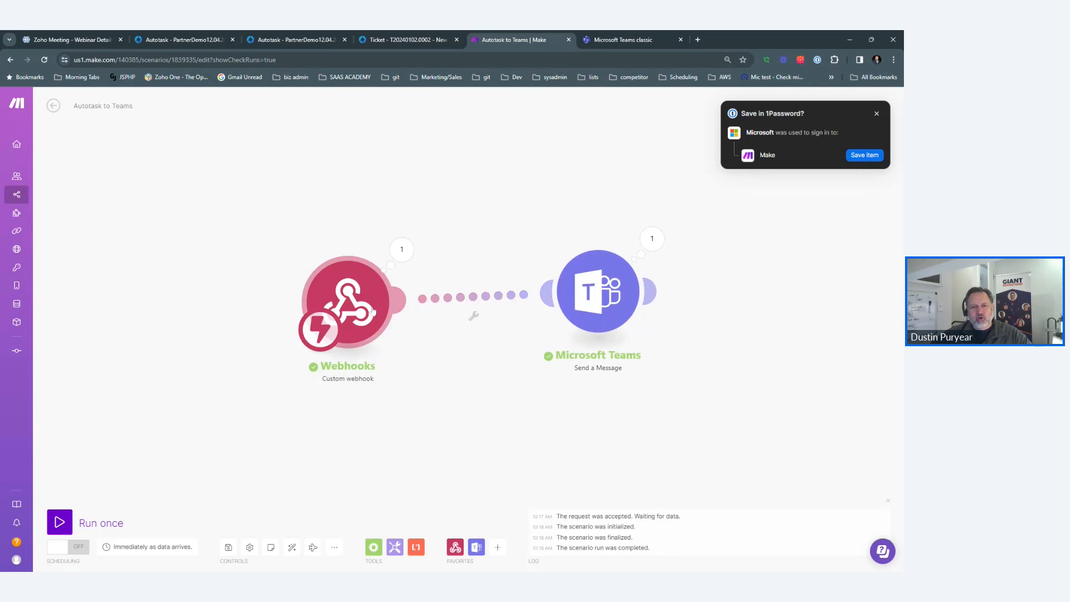
pyautogui.moveTo(371, 316); pyautogui.dragTo(295, 281)
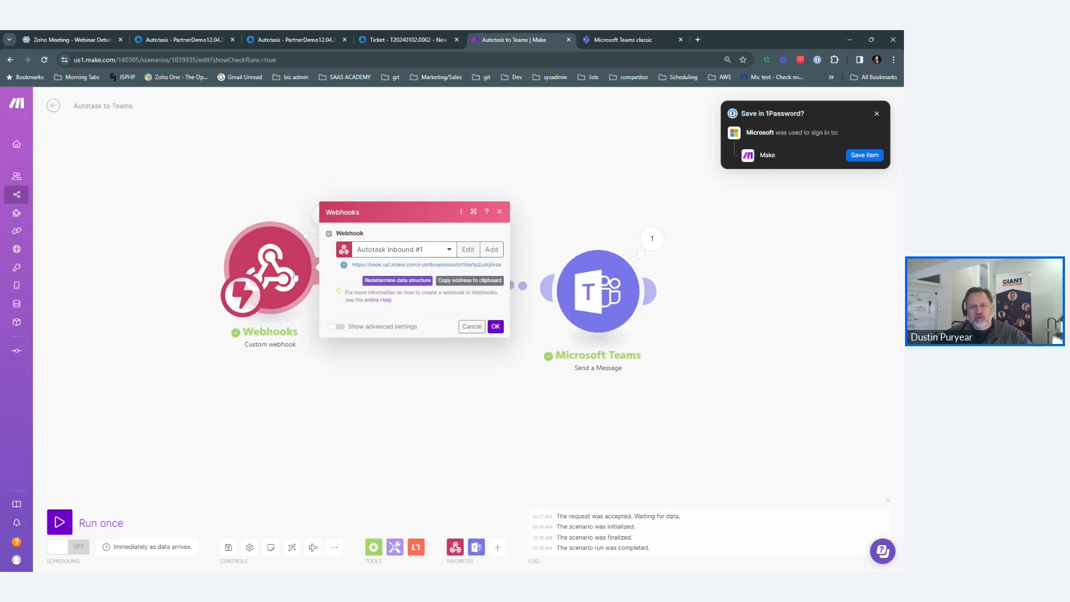
# Glance at the Webhooks settings, then shift the Teams module right to make room.
pyautogui.click(294, 278)
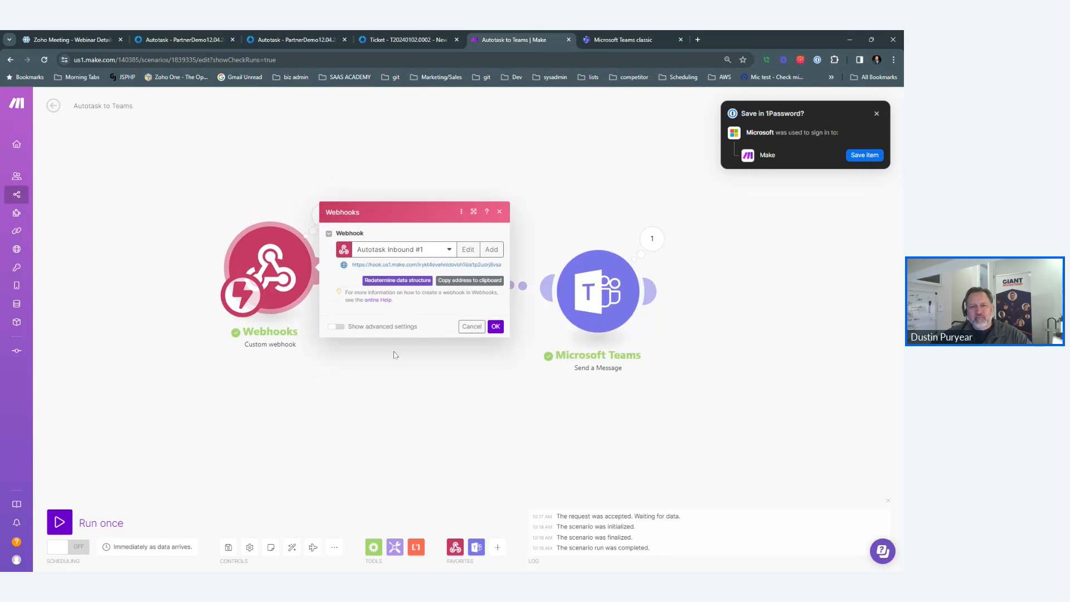
pyautogui.click(472, 327)
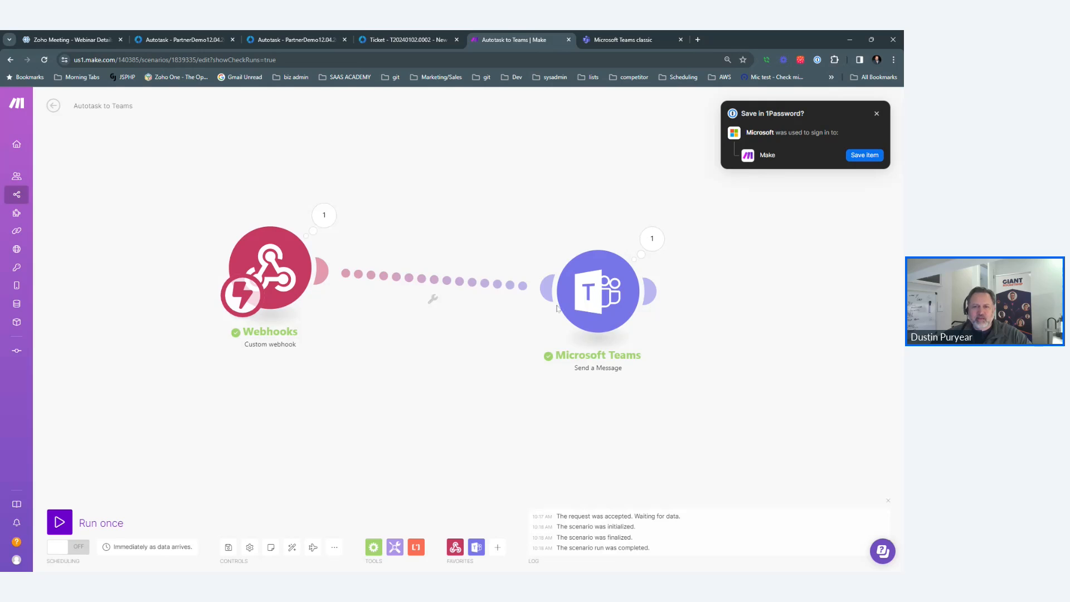
pyautogui.moveTo(557, 308); pyautogui.dragTo(604, 290)
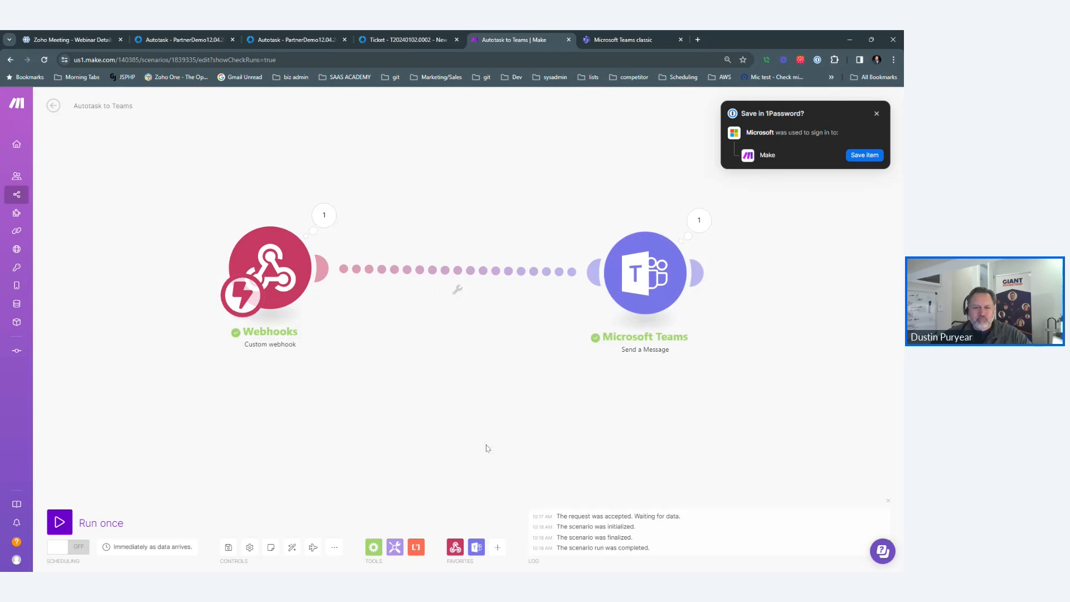
# Add a Tools Compose a string module to the scenario.
pyautogui.click(497, 547)
pyautogui.click(399, 511)
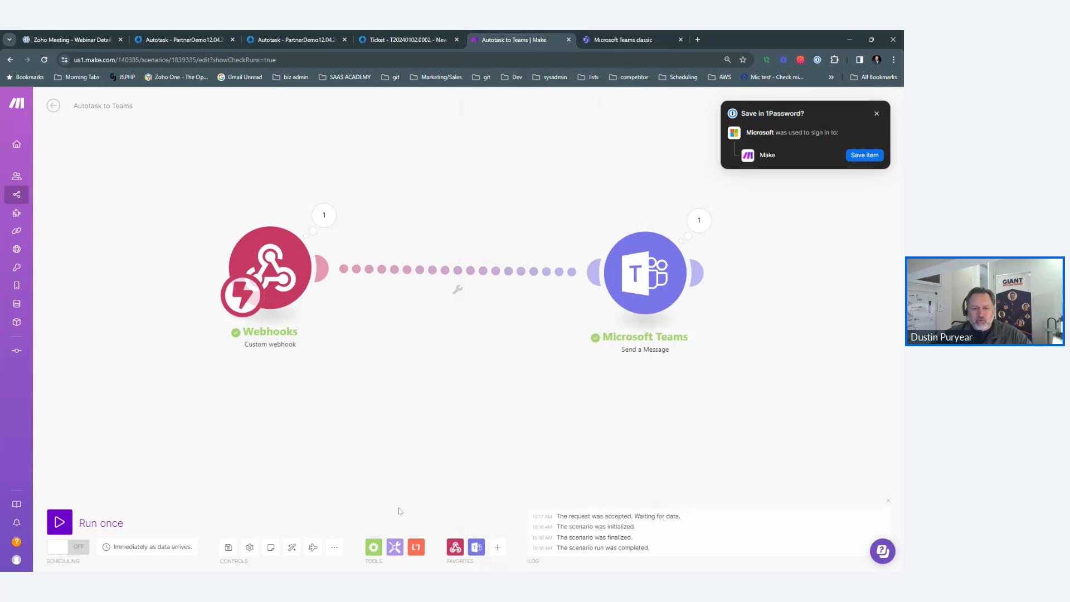
pyautogui.click(394, 548)
pyautogui.click(395, 439)
# Insert Compose a string between Webhooks and Teams, starting its text with 'You have a new ticket!'.
pyautogui.moveTo(453, 451); pyautogui.dragTo(455, 306)
pyautogui.click(455, 306)
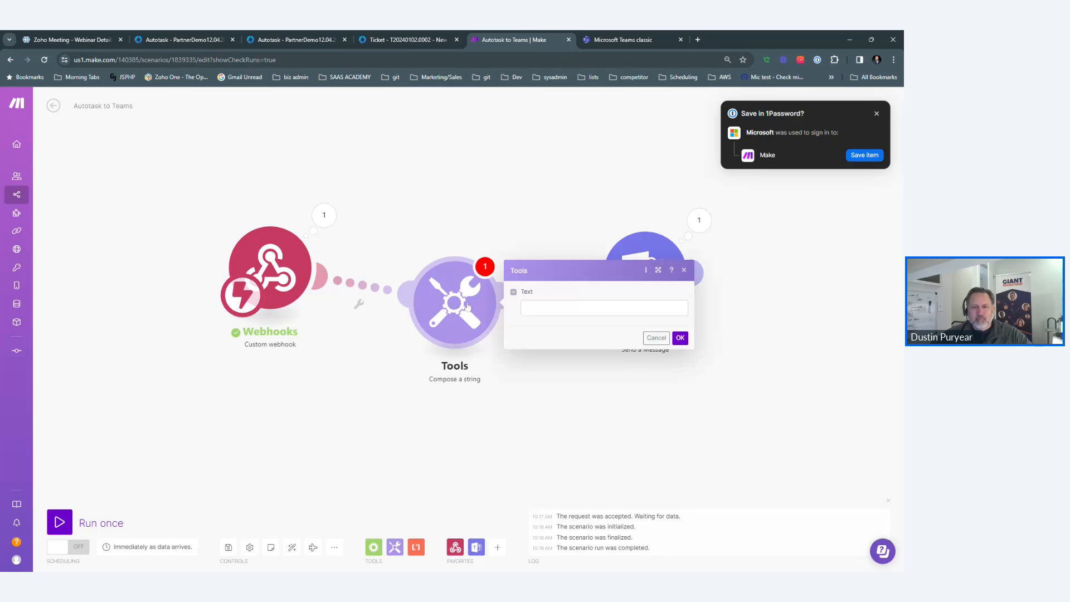
pyautogui.click(557, 308)
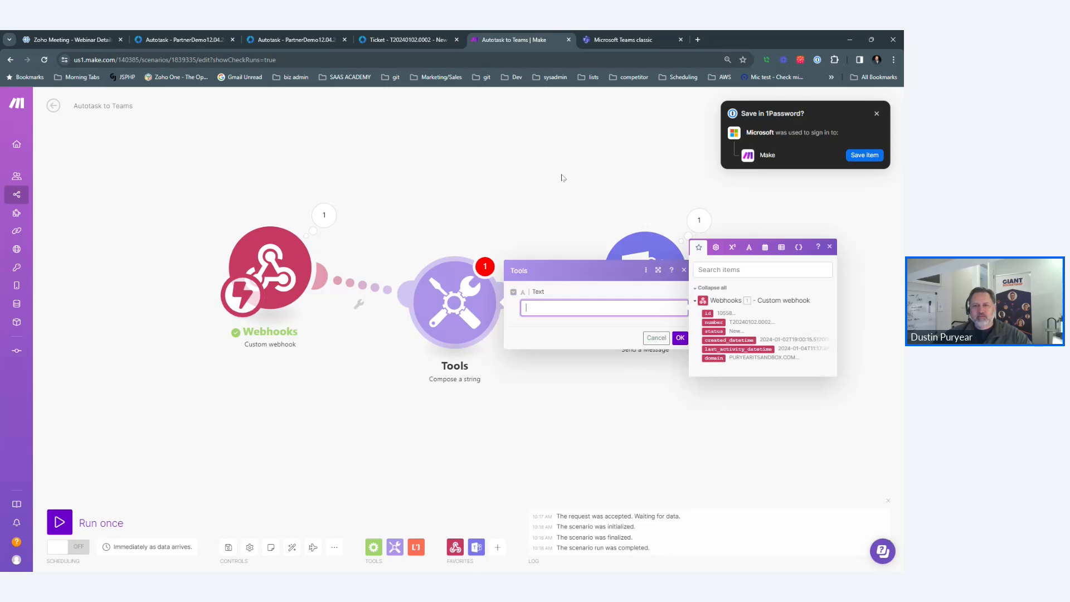
pyautogui.write('You have a n')
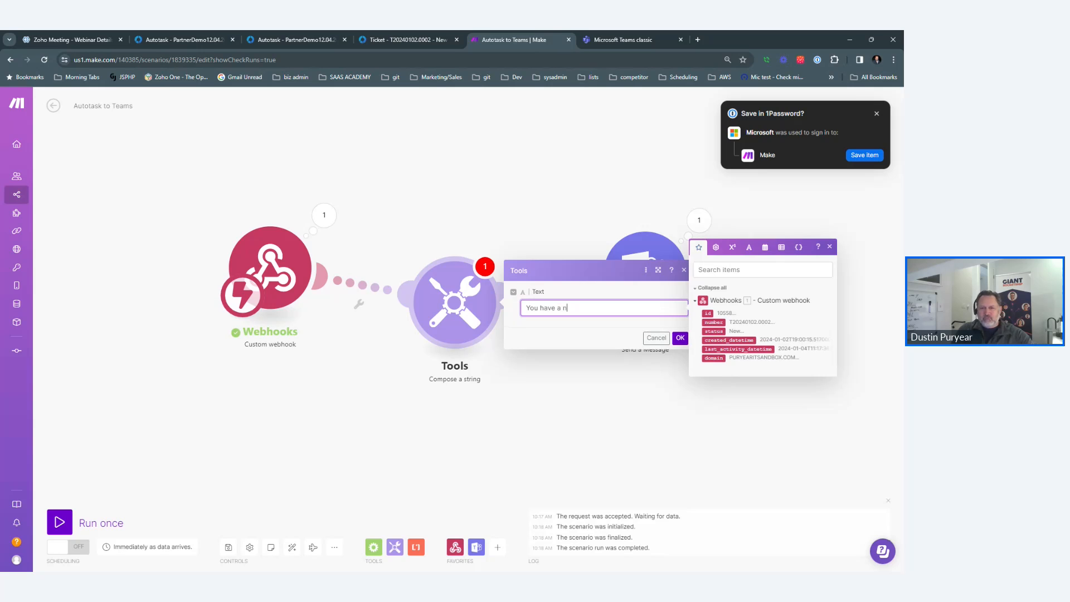
pyautogui.write('ew ticket!')
pyautogui.press('Return')
pyautogui.press('Return')
# Add bold Ticket# and Status lines mapped to the webhook's ticket number and status.
pyautogui.write('Ticket')
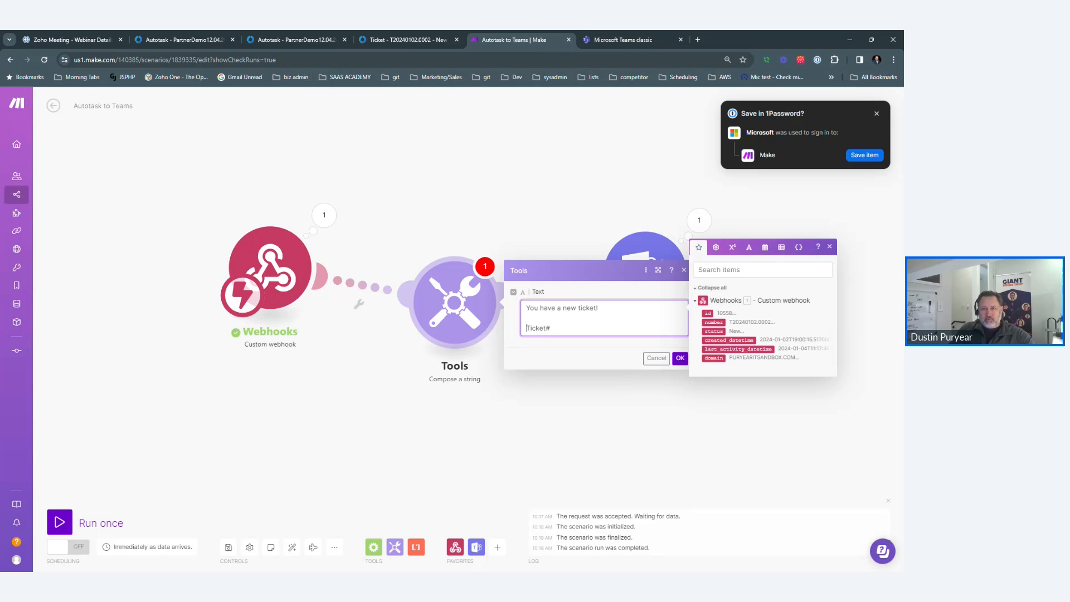
pyautogui.write('##')
pyautogui.press('BackSpace')
pyautogui.press('BackSpace')
pyautogui.press('BackSpace')
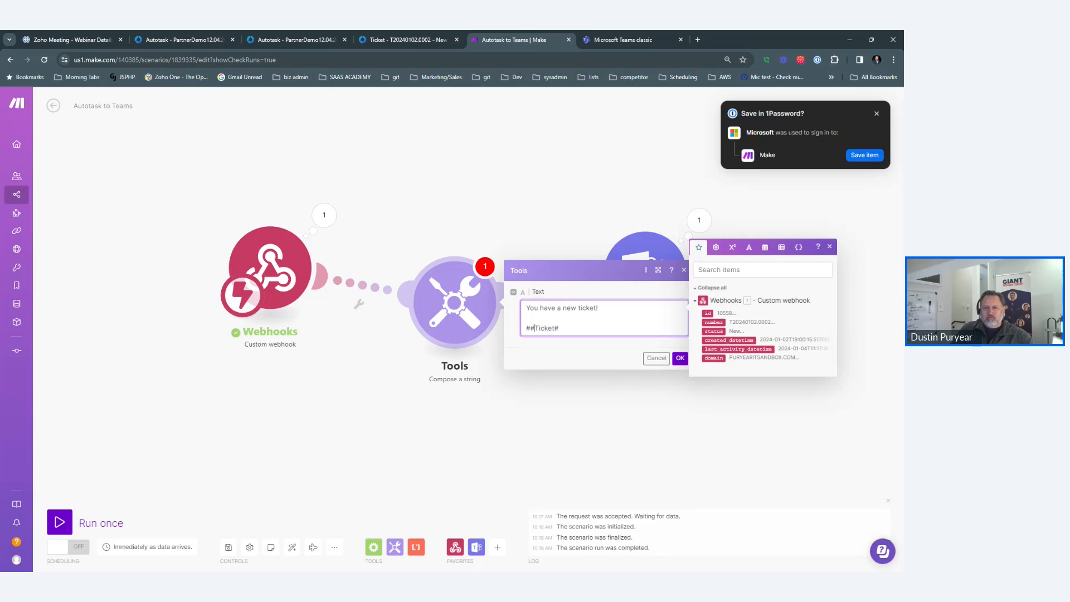
pyautogui.write('**')
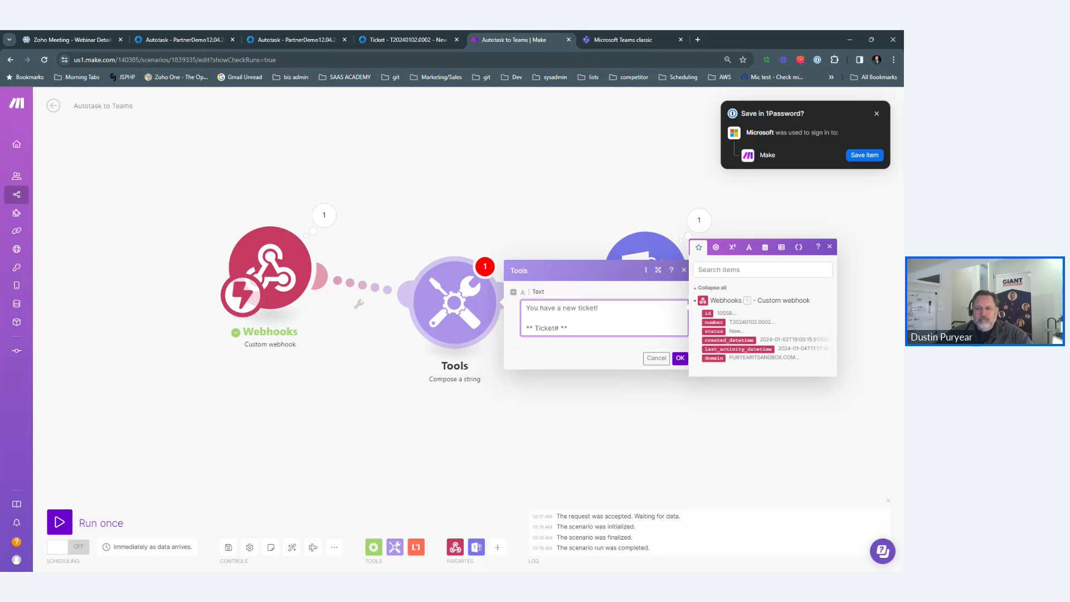
pyautogui.click(714, 321)
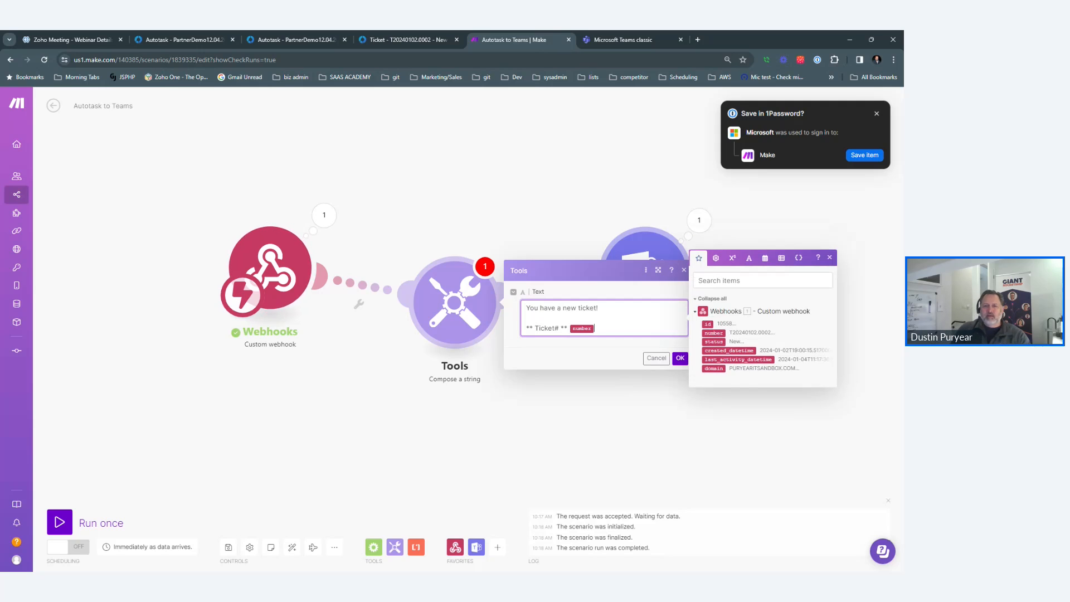
pyautogui.press('Return')
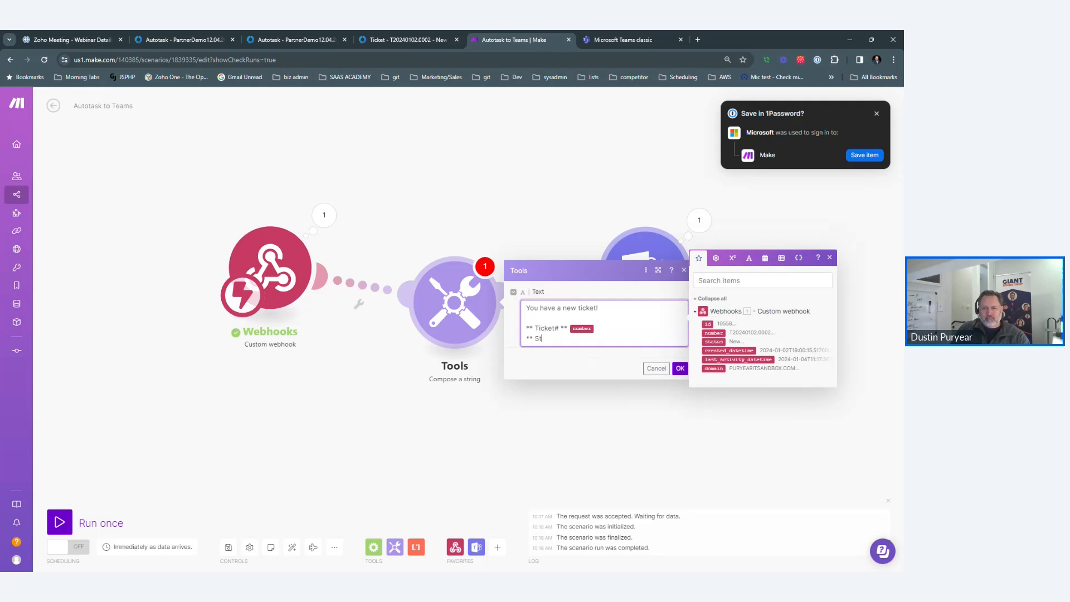
pyautogui.write('** Status **')
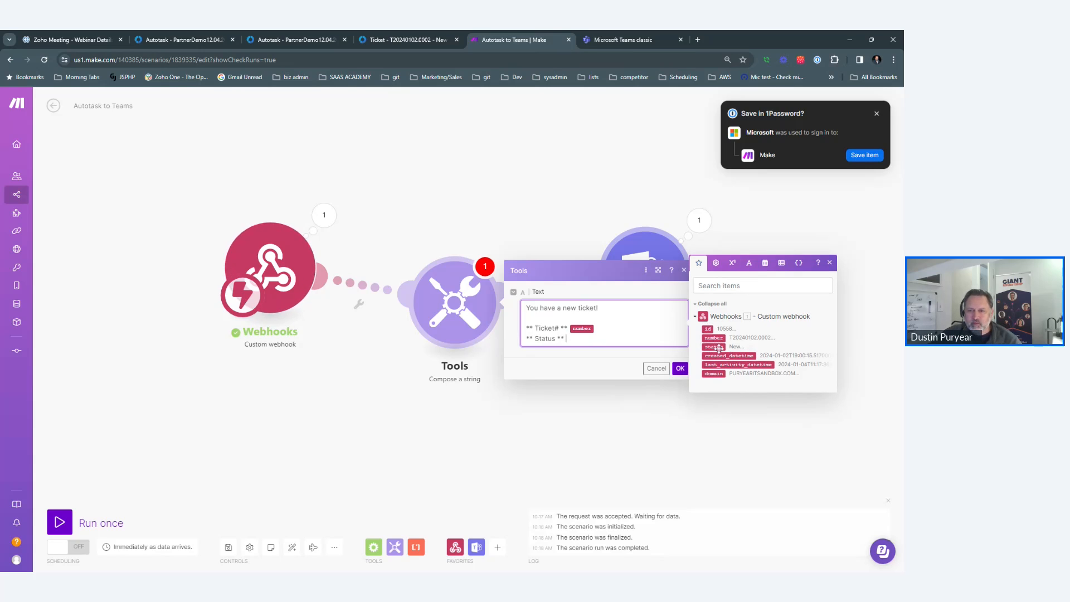
pyautogui.click(712, 347)
pyautogui.press('Return')
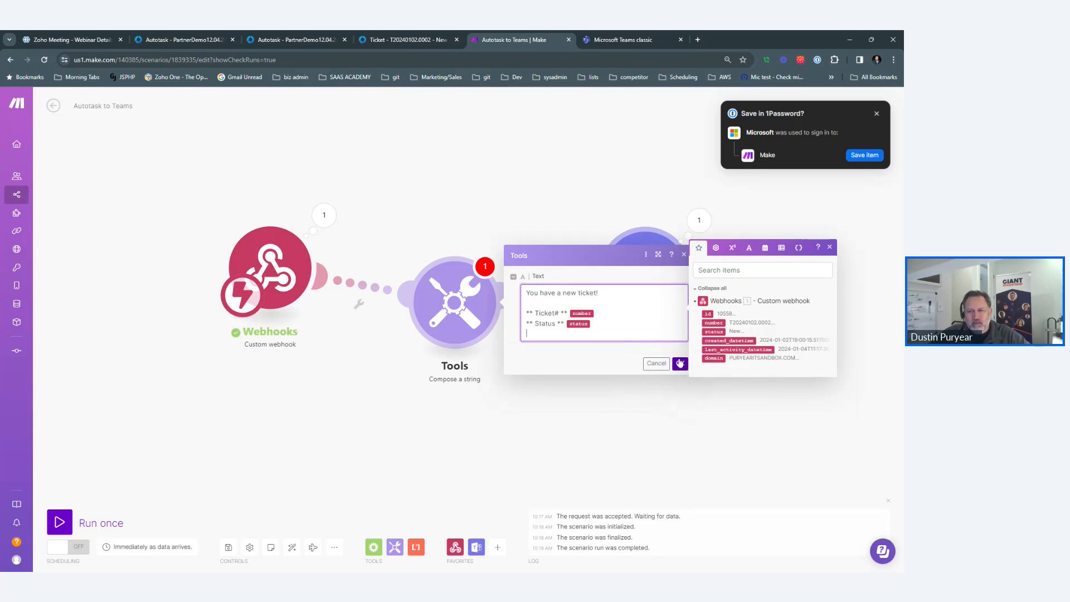
pyautogui.click(680, 363)
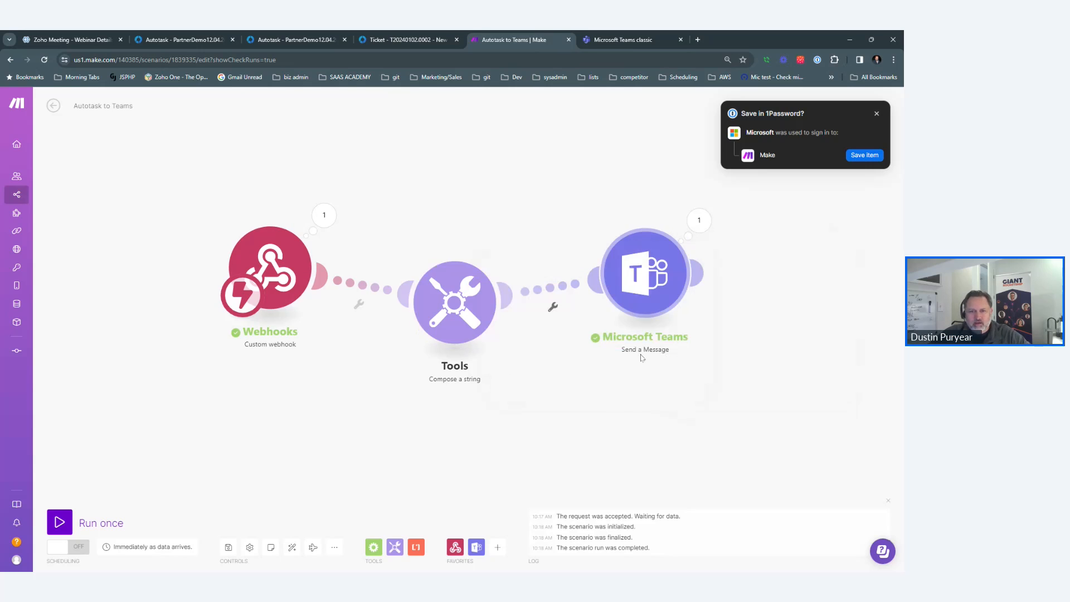
# Add a Markdown to HTML module and place it beside the Tools module.
pyautogui.click(497, 547)
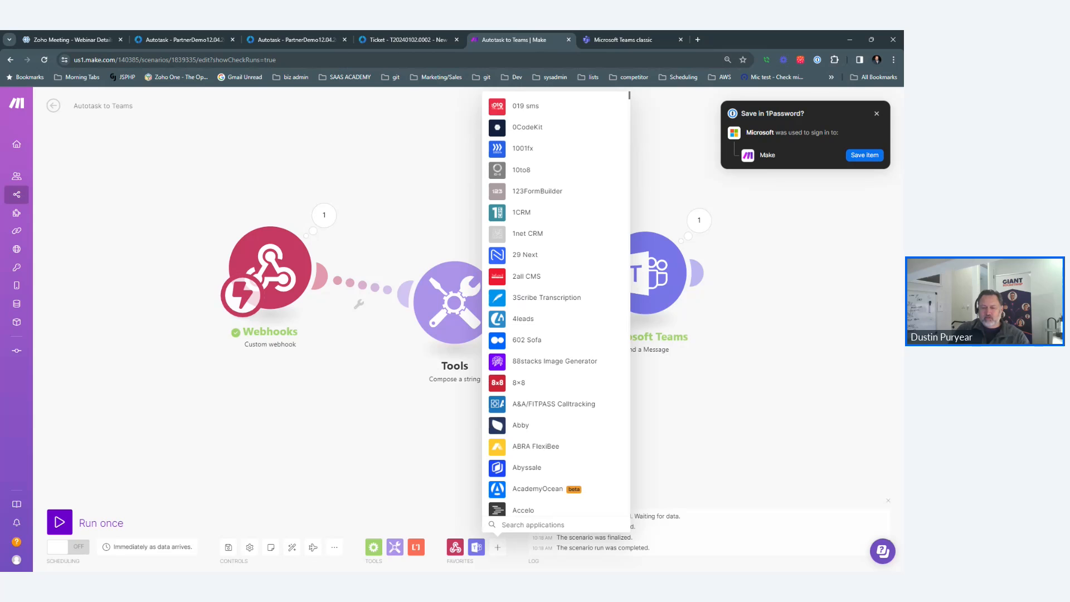
pyautogui.write('markdown')
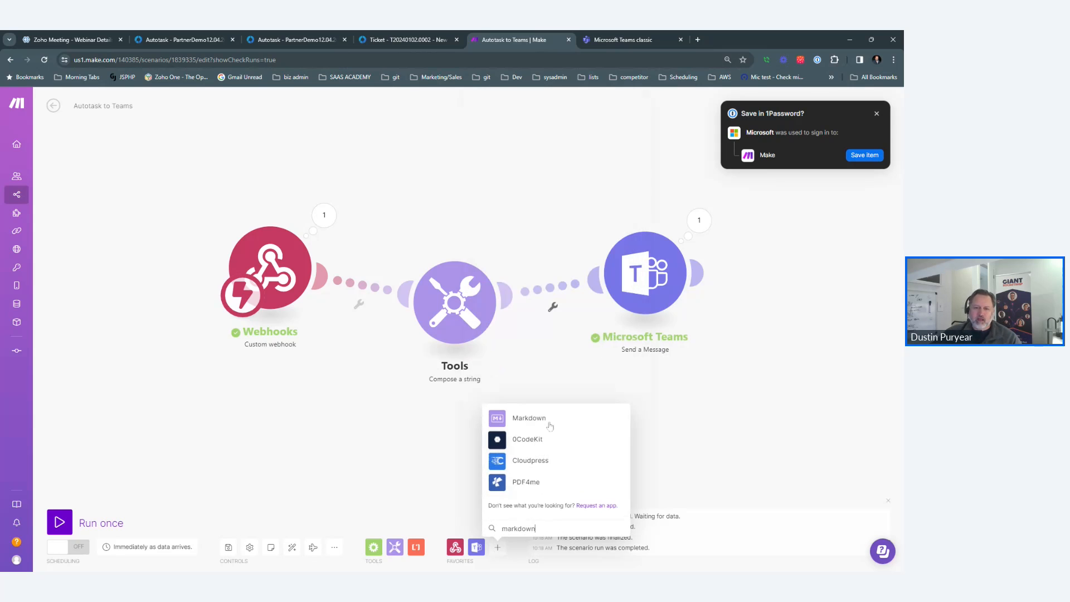
pyautogui.click(549, 425)
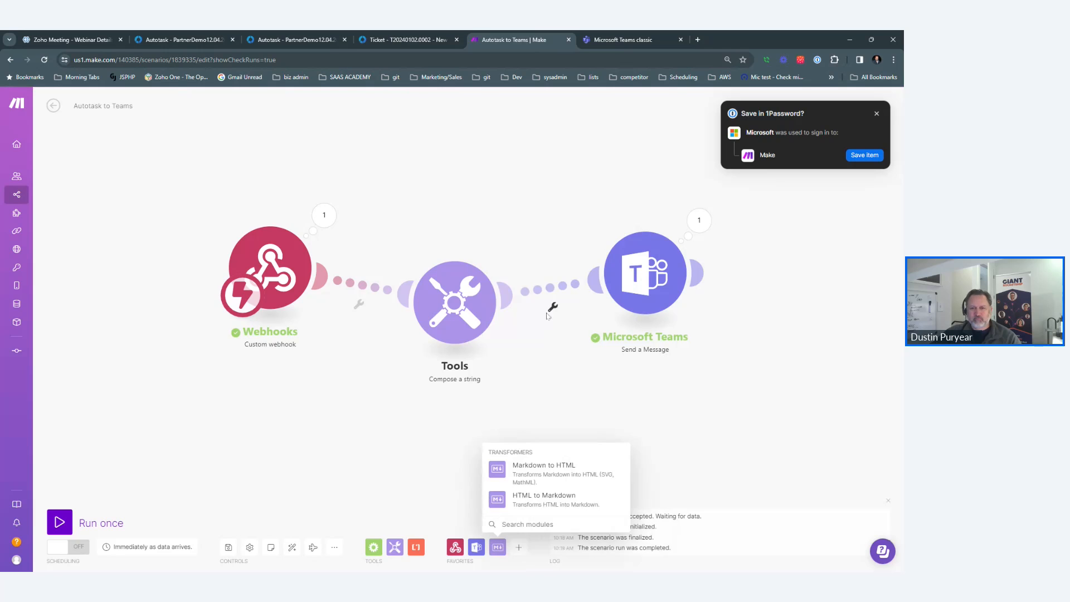
pyautogui.click(538, 465)
pyautogui.moveTo(541, 473); pyautogui.dragTo(538, 304)
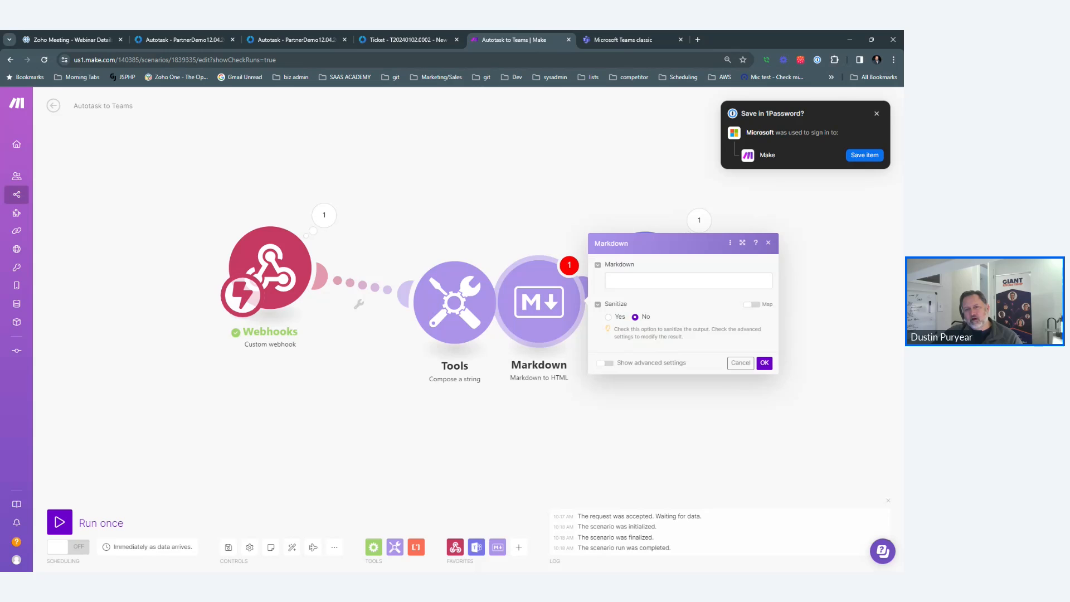
# Map the composed Text into the Markdown field, then auto-align the four modules.
pyautogui.click(688, 281)
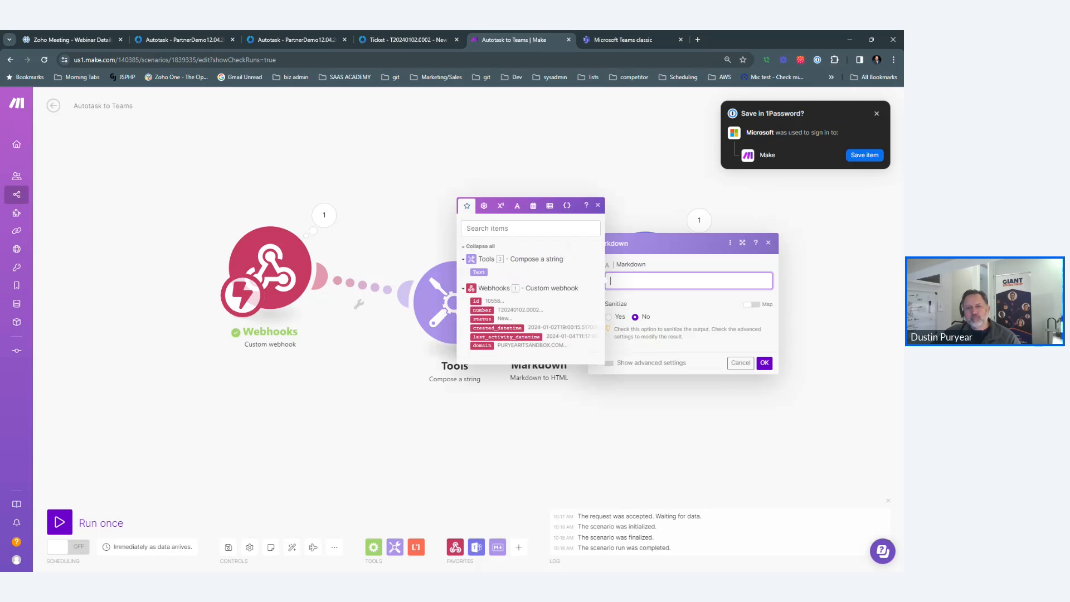
pyautogui.click(479, 272)
pyautogui.click(766, 364)
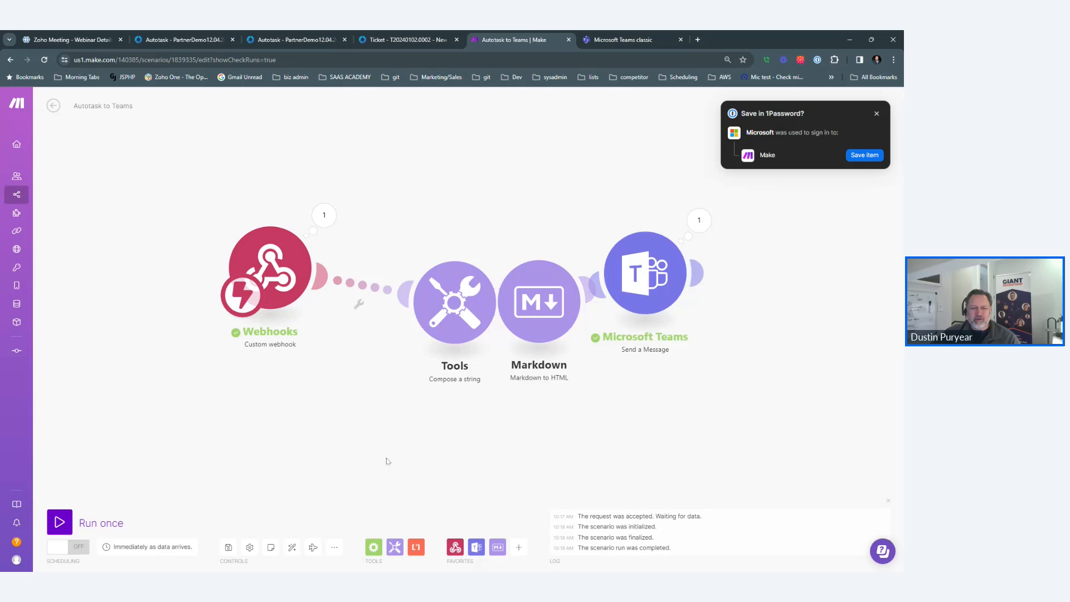
pyautogui.click(292, 549)
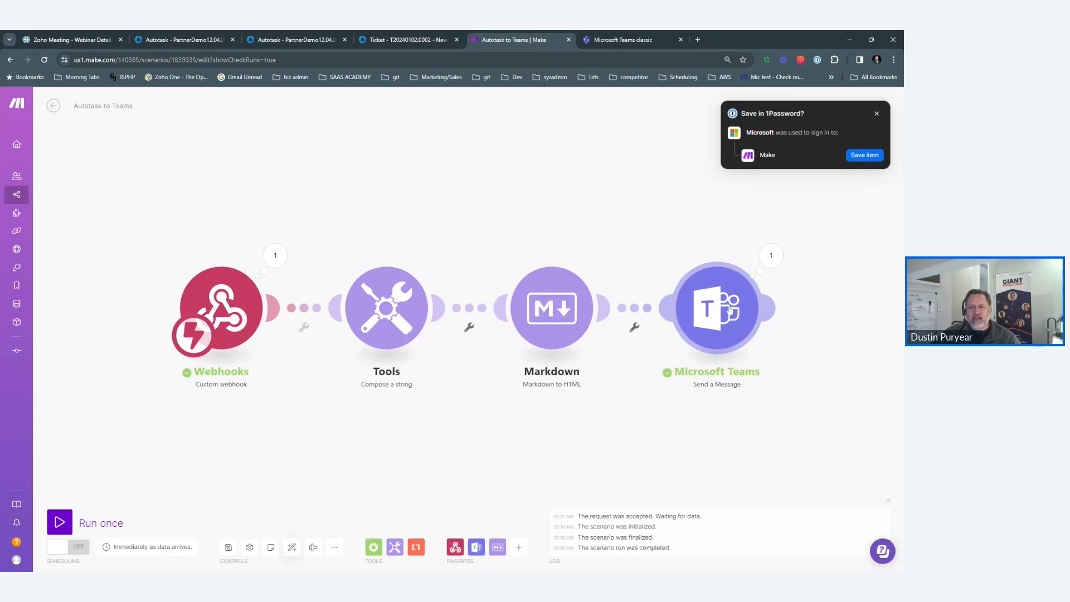
# Set the Teams message to the converted HTML output with content type HTML.
pyautogui.click(729, 311)
pyautogui.click(496, 370)
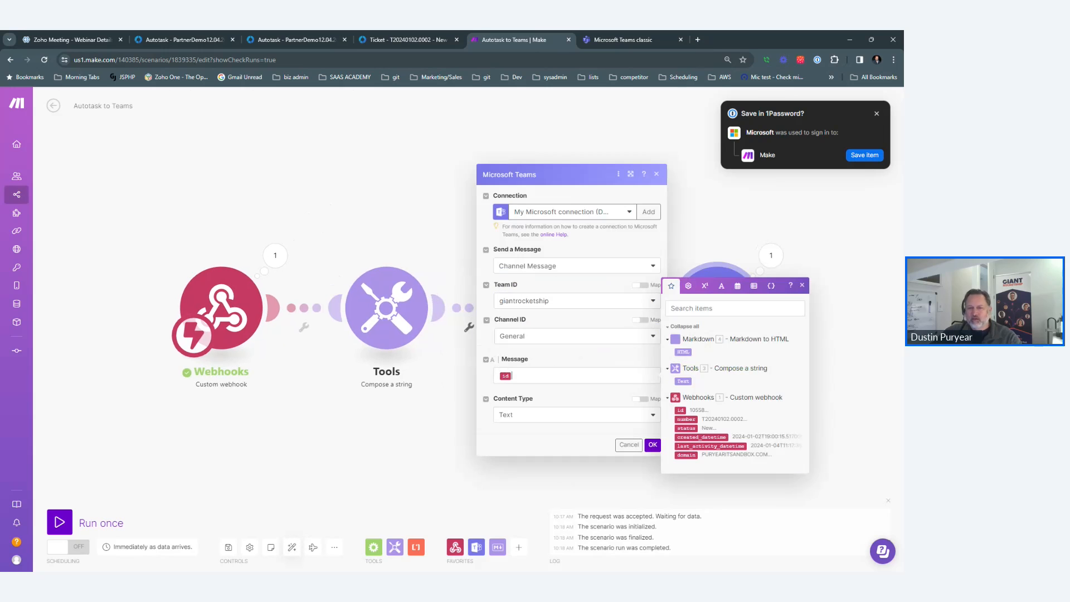
pyautogui.press('BackSpace')
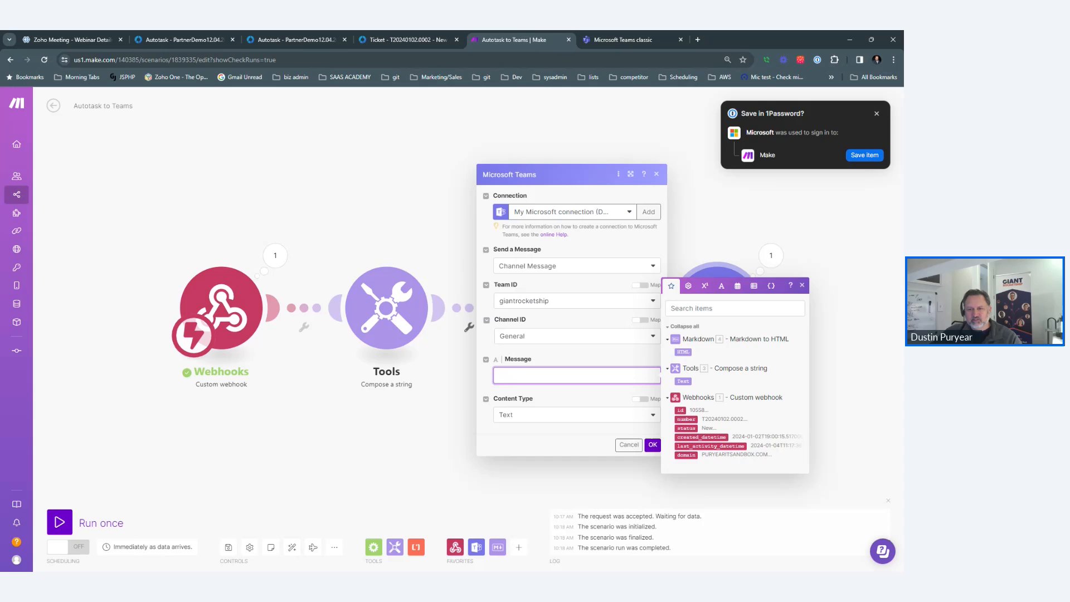
pyautogui.click(683, 352)
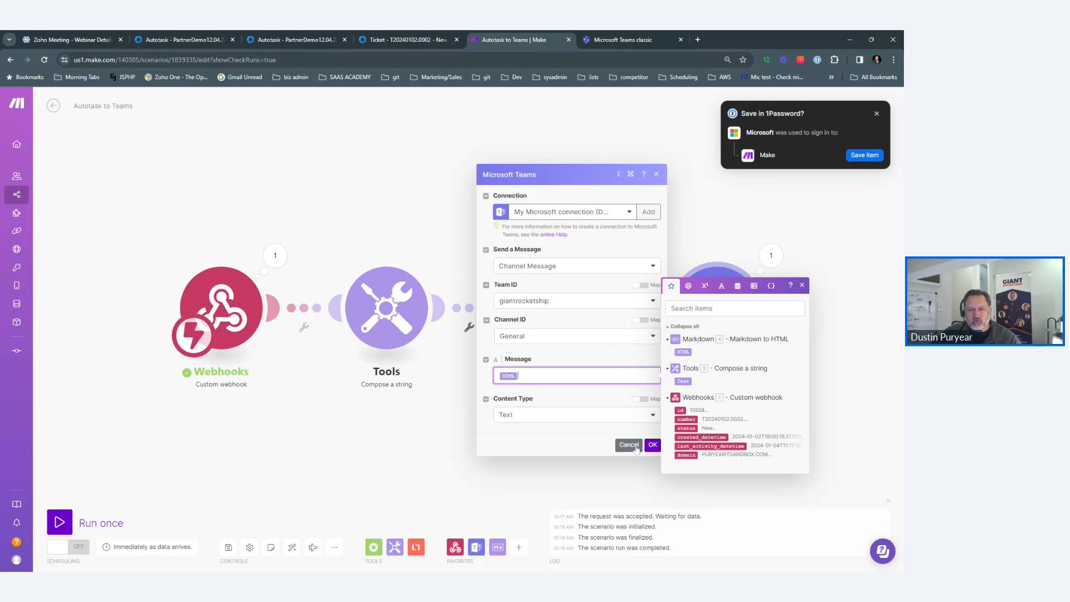
pyautogui.click(592, 419)
pyautogui.click(548, 444)
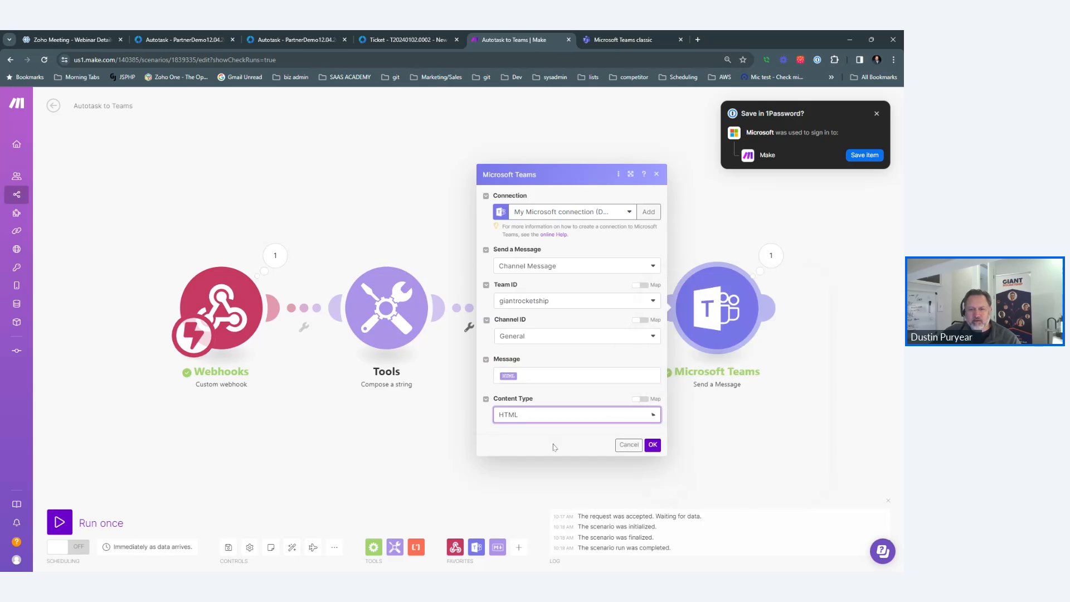
pyautogui.click(652, 446)
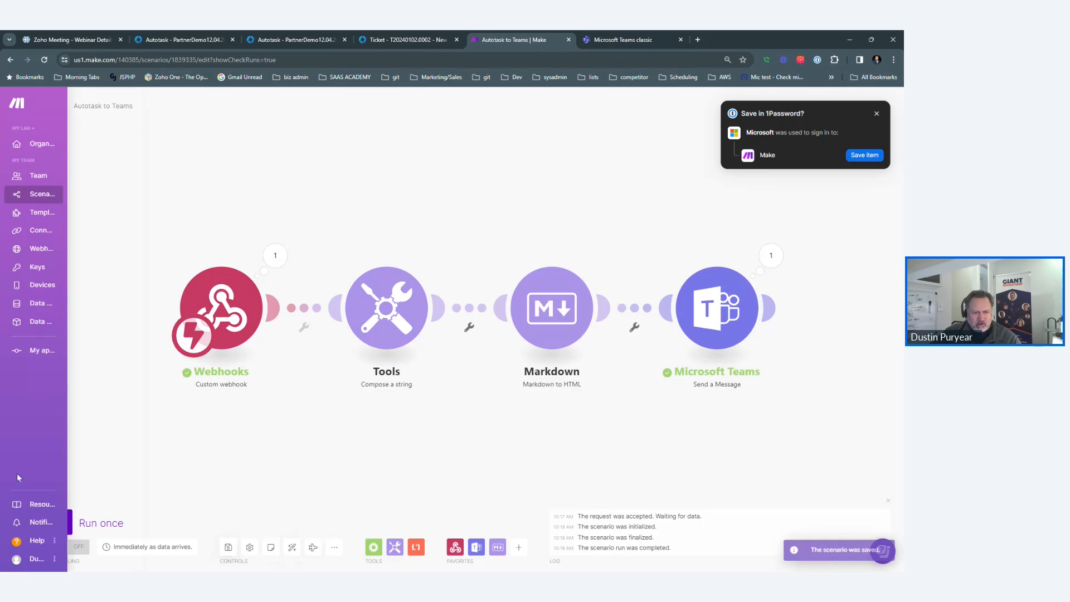
# Run the scenario once on existing data and check the resulting Teams post.
pyautogui.click(60, 522)
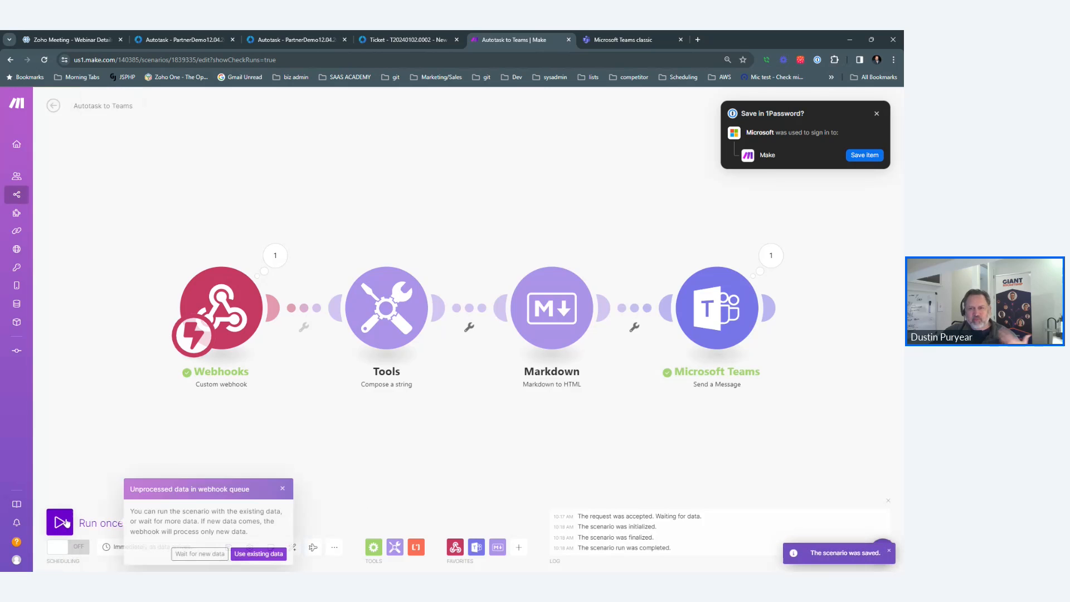
pyautogui.click(252, 554)
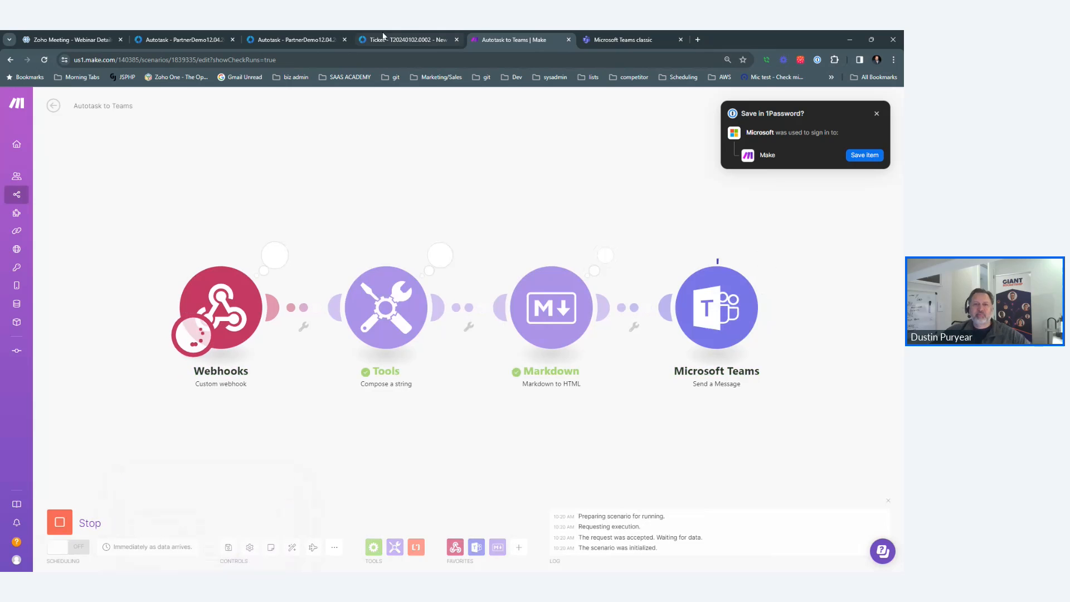
pyautogui.click(411, 40)
pyautogui.click(574, 36)
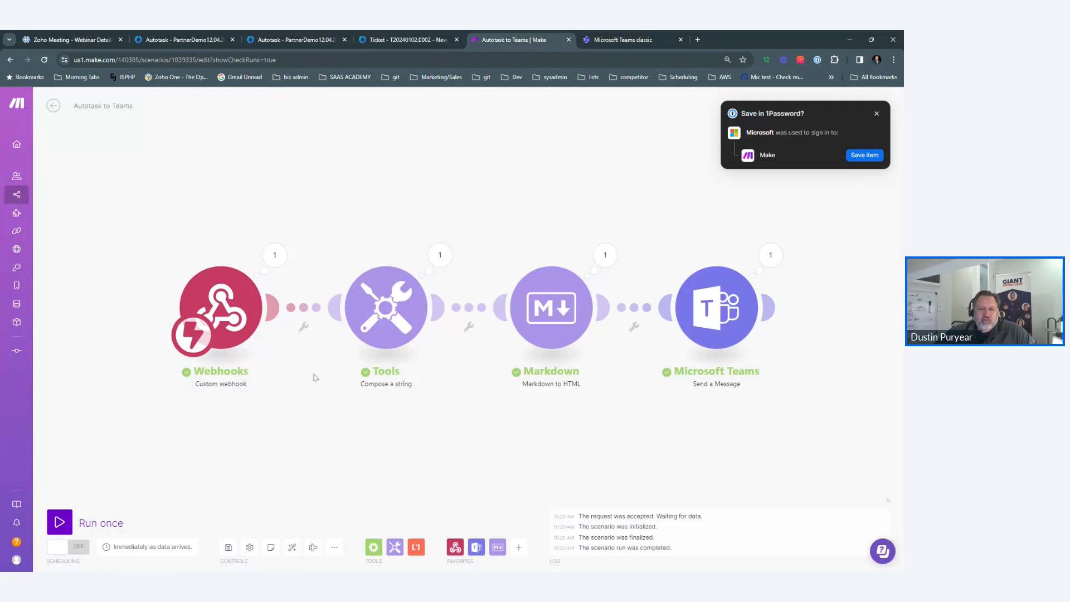
pyautogui.click(627, 37)
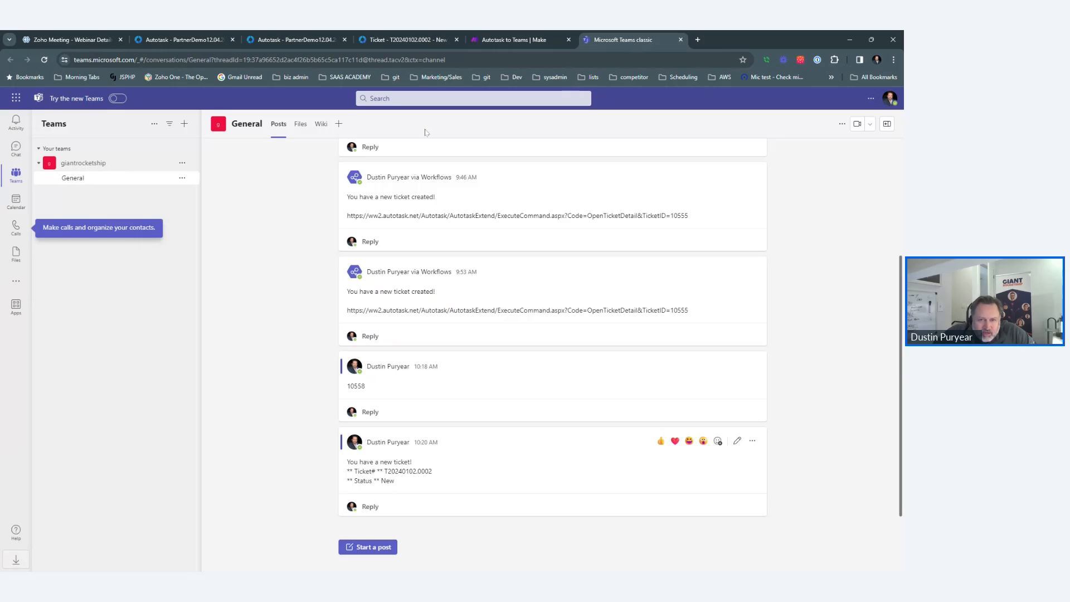
# Return from the Teams General post to the Make Autotask to Teams canvas.
pyautogui.click(514, 40)
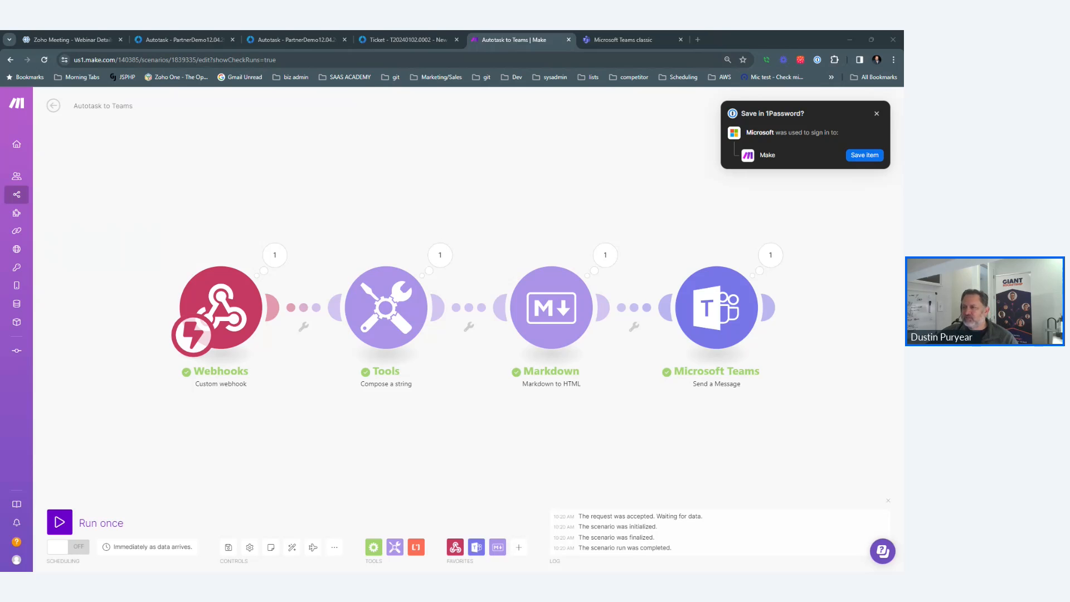
# Move the StackEdit tab to sit before the Make scenario tab.
pyautogui.moveTo(635, 32); pyautogui.dragTo(569, 35)
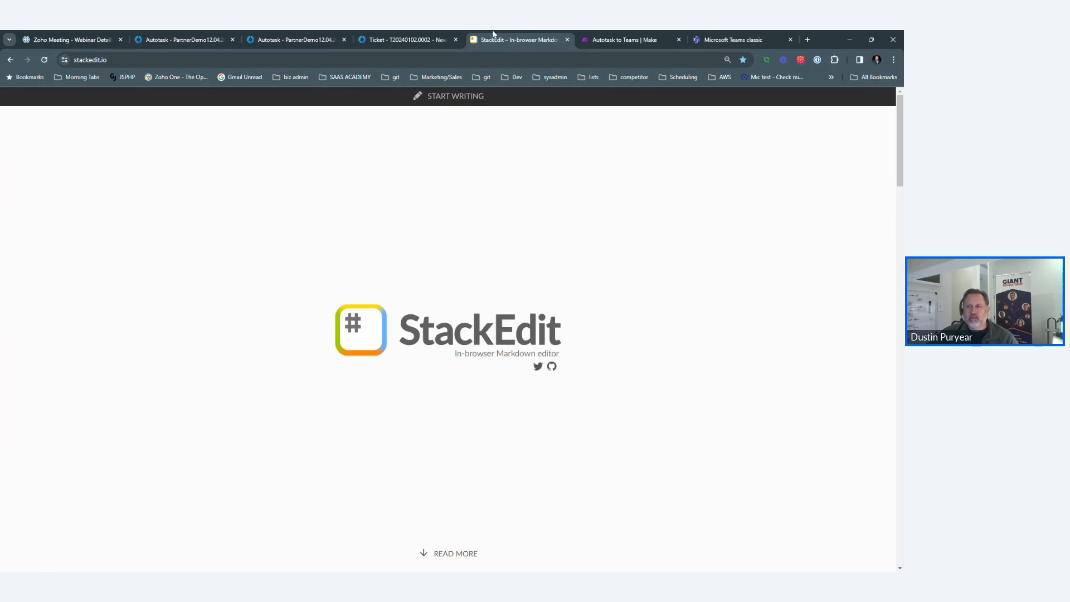
pyautogui.moveTo(495, 36); pyautogui.dragTo(530, 31)
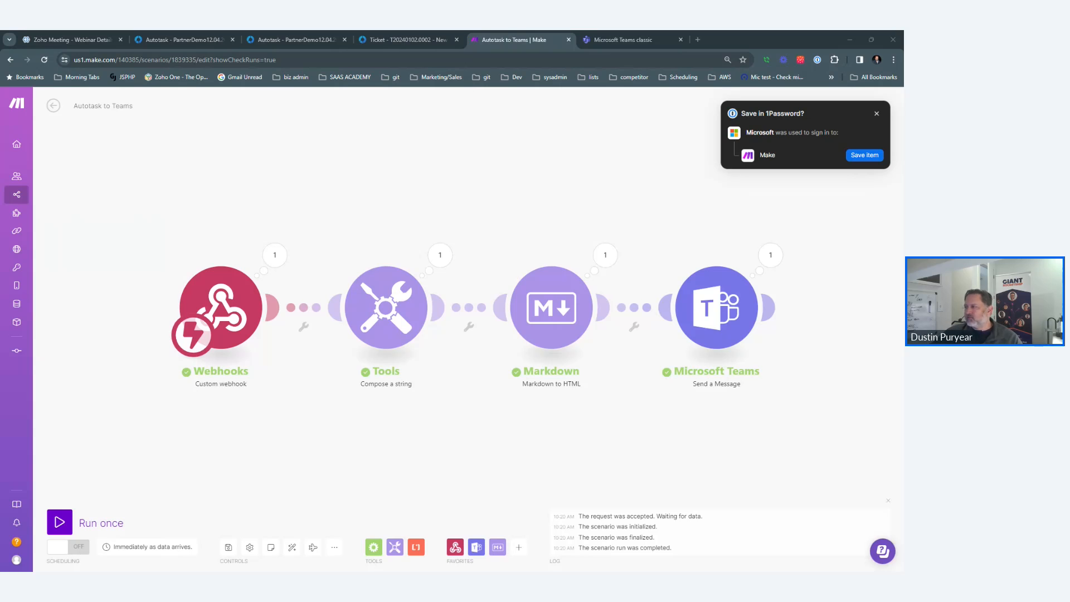
pyautogui.moveTo(599, 40); pyautogui.dragTo(560, 31)
# Copy the Compose a string message template from Make and paste it into StackEdit.
pyautogui.click(590, 34)
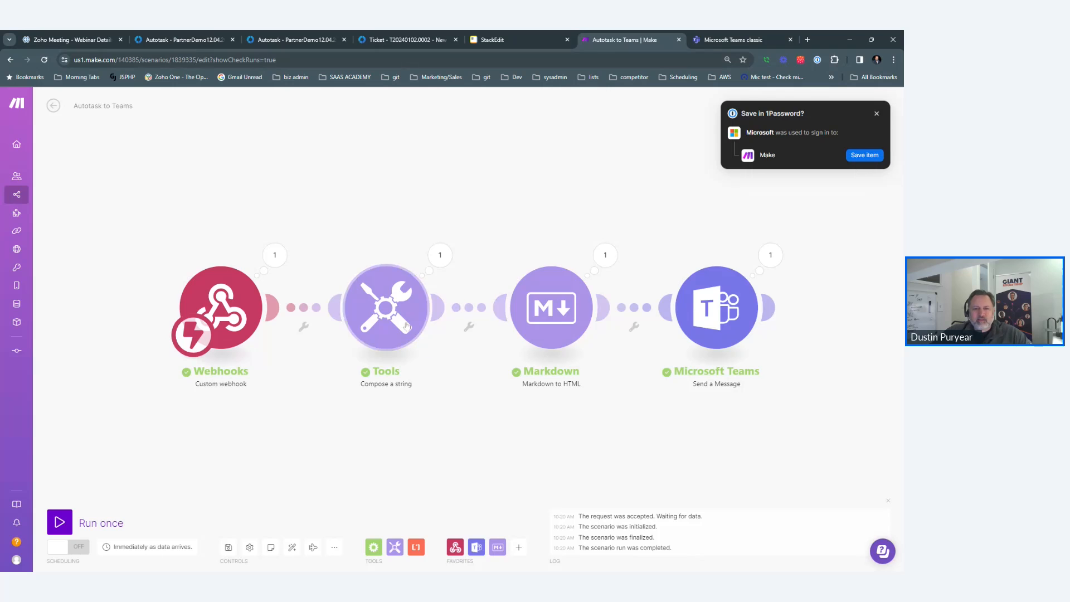
pyautogui.click(385, 307)
pyautogui.hotkey('ctrl', 'a')
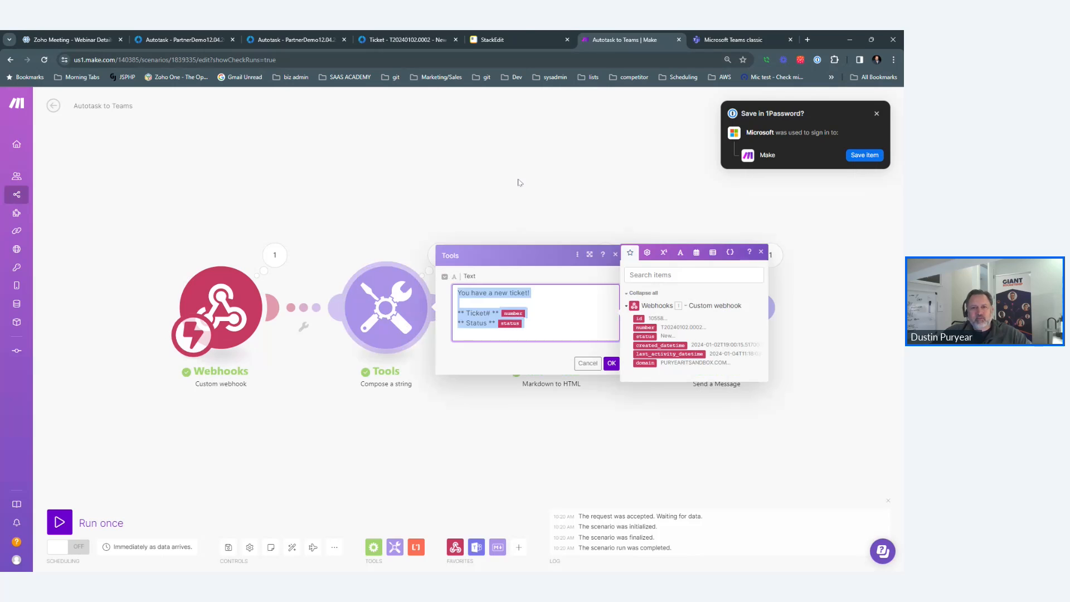
pyautogui.click(519, 42)
pyautogui.write('You have a new ticket!  ** Ticket# ** {{1.number}} ** Status ** {{1.status}}')
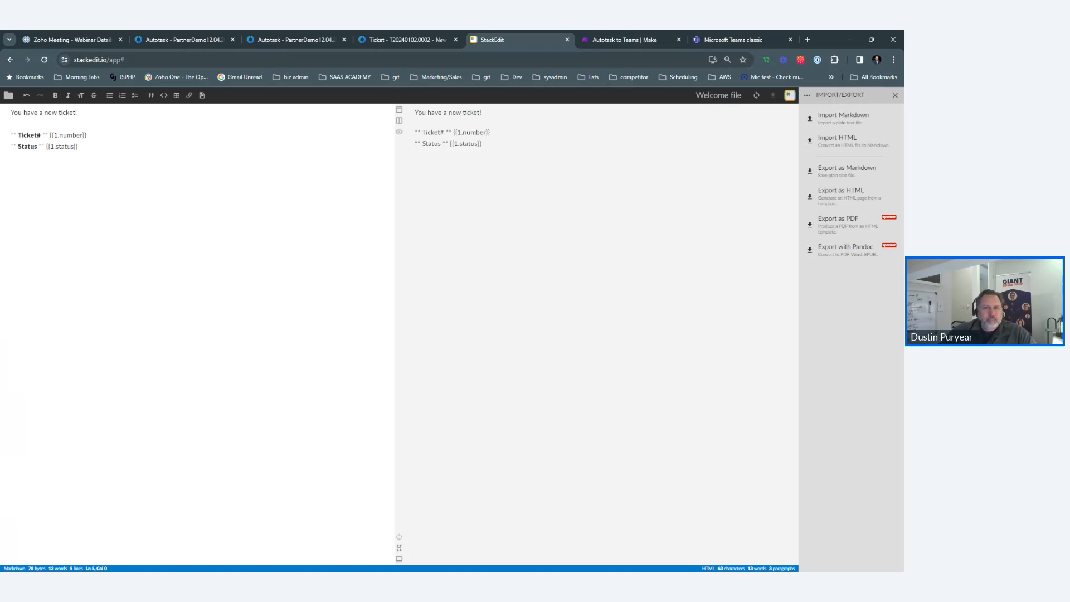
# Delete the stray asterisks around the Ticket# and Status labels.
pyautogui.press('Delete')
pyautogui.press('Delete')
pyautogui.press('Delete')
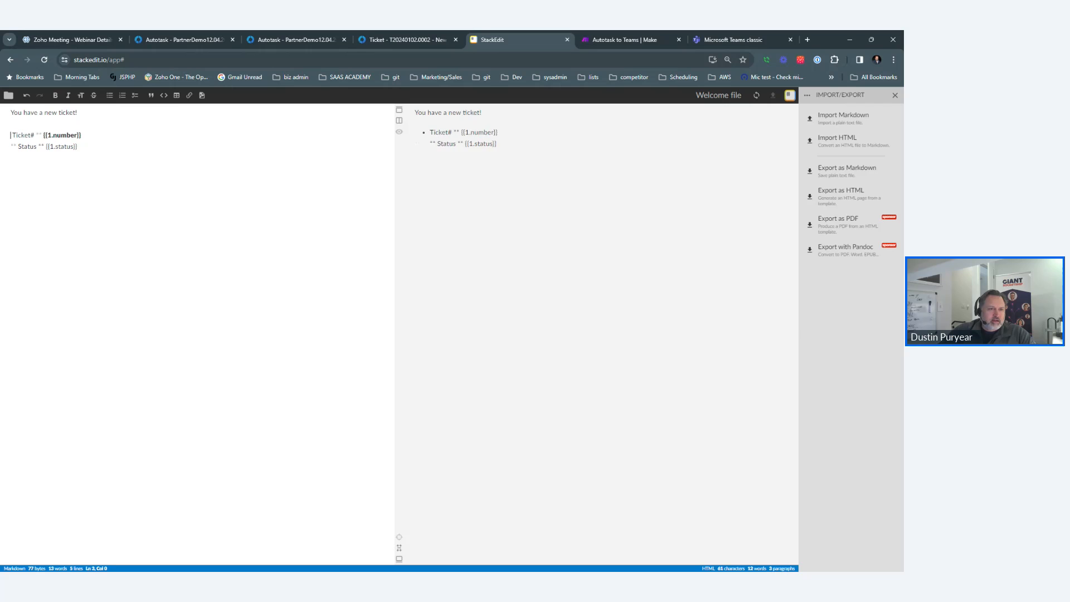
pyautogui.press('Down')
pyautogui.press('Delete')
pyautogui.press('Delete')
pyautogui.press('Delete')
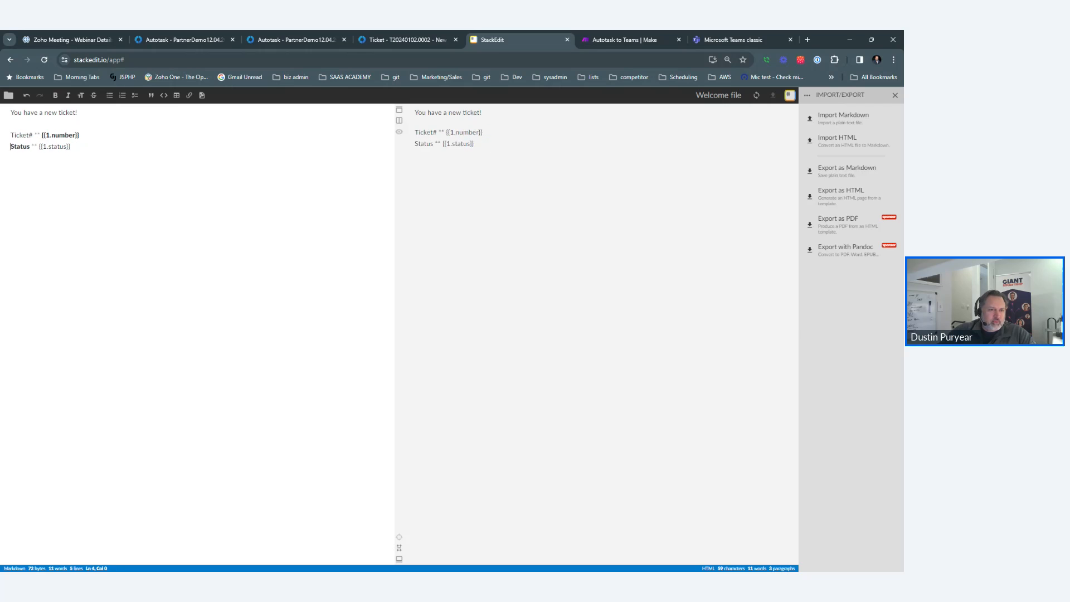
pyautogui.press('Delete')
pyautogui.press('Delete')
pyautogui.press('Delete')
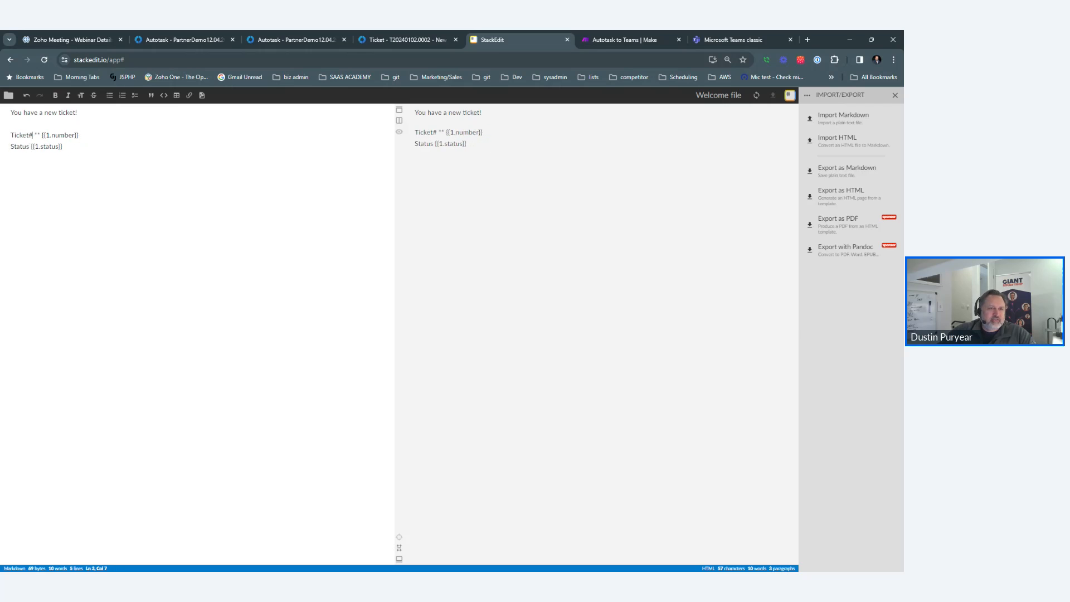
pyautogui.press('Delete')
pyautogui.press('Delete')
pyautogui.press('Delete')
# Make the Status and Ticket labels bold with the Bold button.
pyautogui.press('Home')
pyautogui.hotkey('shift', 'Right')
pyautogui.hotkey('shift', 'Right')
pyautogui.hotkey('shift', 'Right')
pyautogui.hotkey('shift', 'Right')
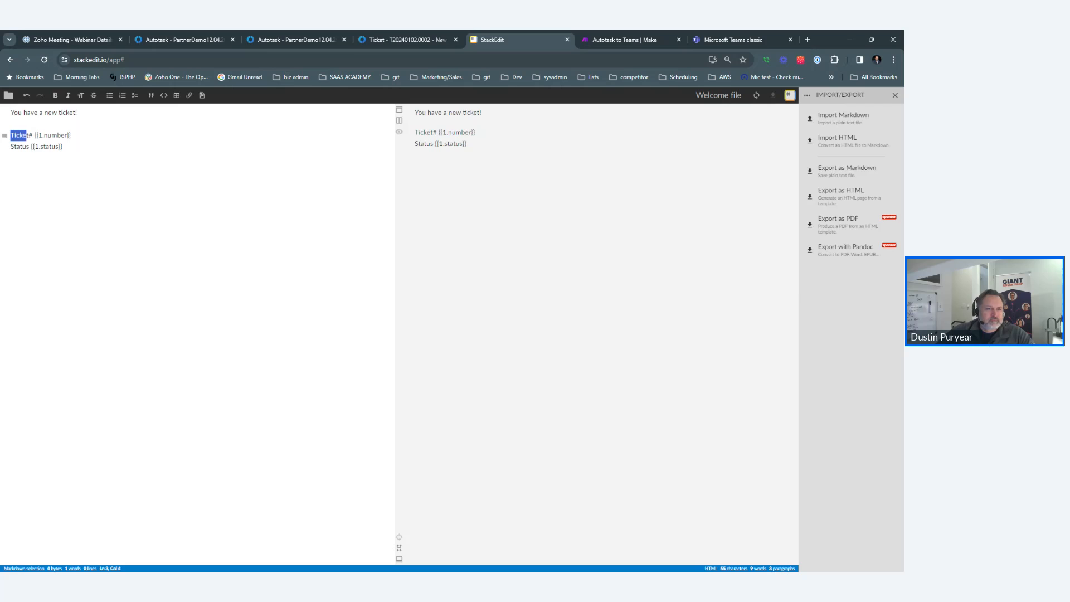
pyautogui.hotkey('shift', 'Right')
pyautogui.press('Down')
pyautogui.press('Home')
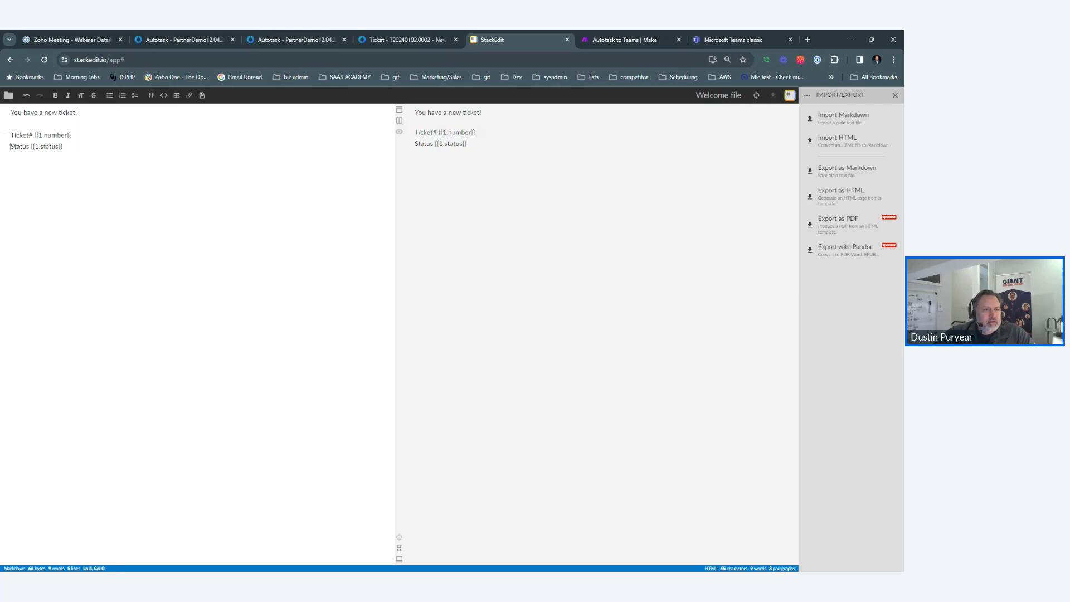
pyautogui.hotkey('shift', 'Right')
pyautogui.hotkey('shift', 'Right')
pyautogui.hotkey('shift', 'Right')
pyautogui.hotkey('shift', 'Right')
pyautogui.hotkey('shift', 'Right')
pyautogui.hotkey('shift', 'Right')
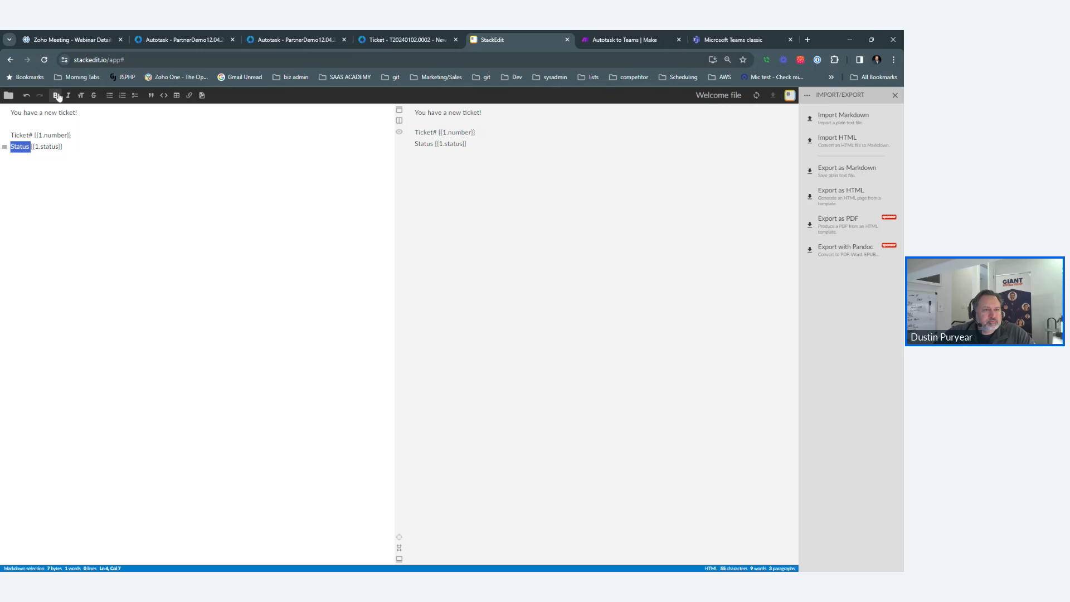
pyautogui.click(56, 95)
pyautogui.press('Up')
pyautogui.press('Home')
pyautogui.hotkey('shift', 'Right')
pyautogui.hotkey('shift', 'Right')
pyautogui.hotkey('shift', 'Right')
pyautogui.hotkey('shift', 'Right')
pyautogui.hotkey('shift', 'Right')
pyautogui.hotkey('shift', 'Right')
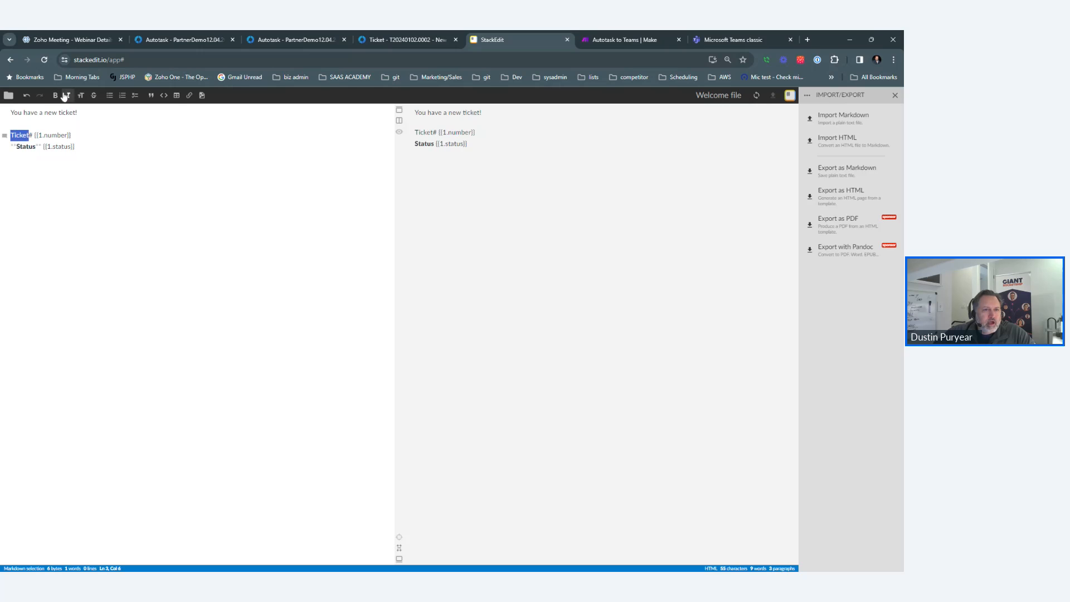
pyautogui.click(55, 95)
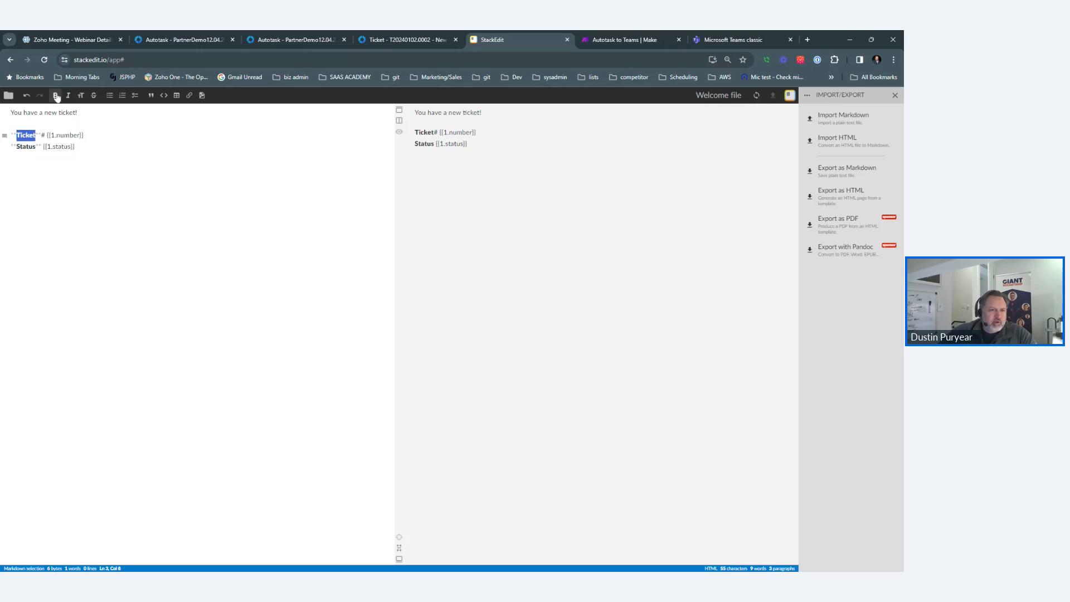
# Delete the # after Ticket and switch to the Autotask ticket page.
pyautogui.press('Right')
pyautogui.press('Right')
pyautogui.press('Delete')
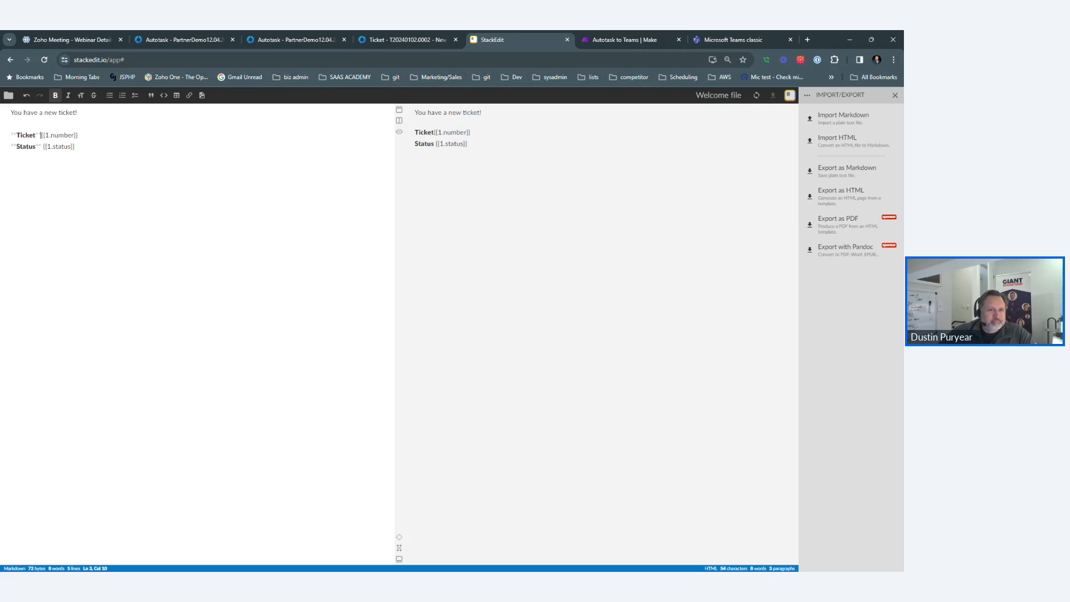
pyautogui.press('Down')
pyautogui.press('Down')
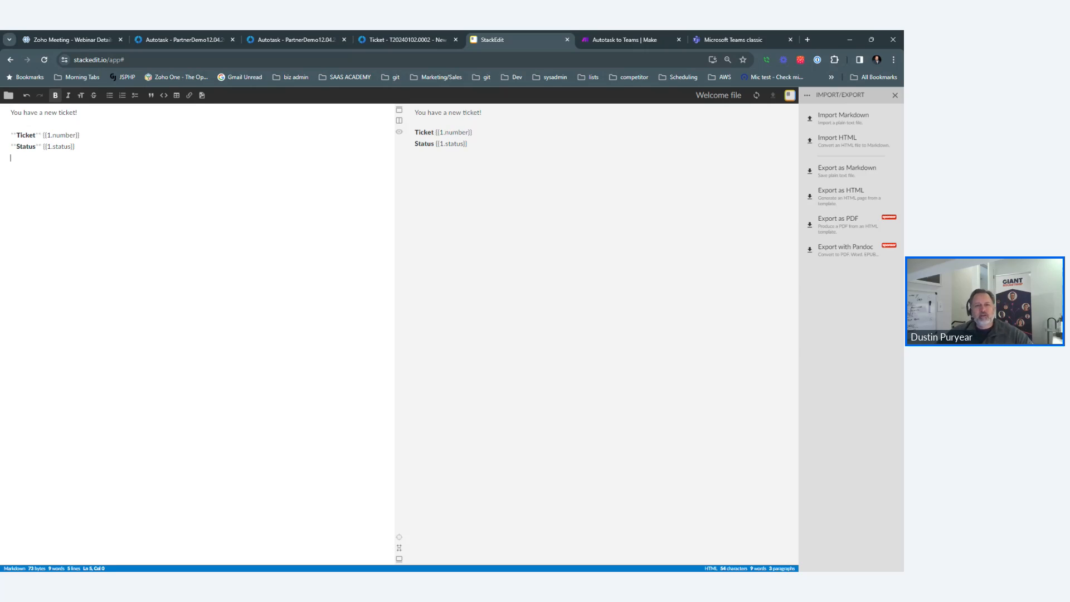
pyautogui.click(407, 35)
pyautogui.scroll(3, 341, 248)
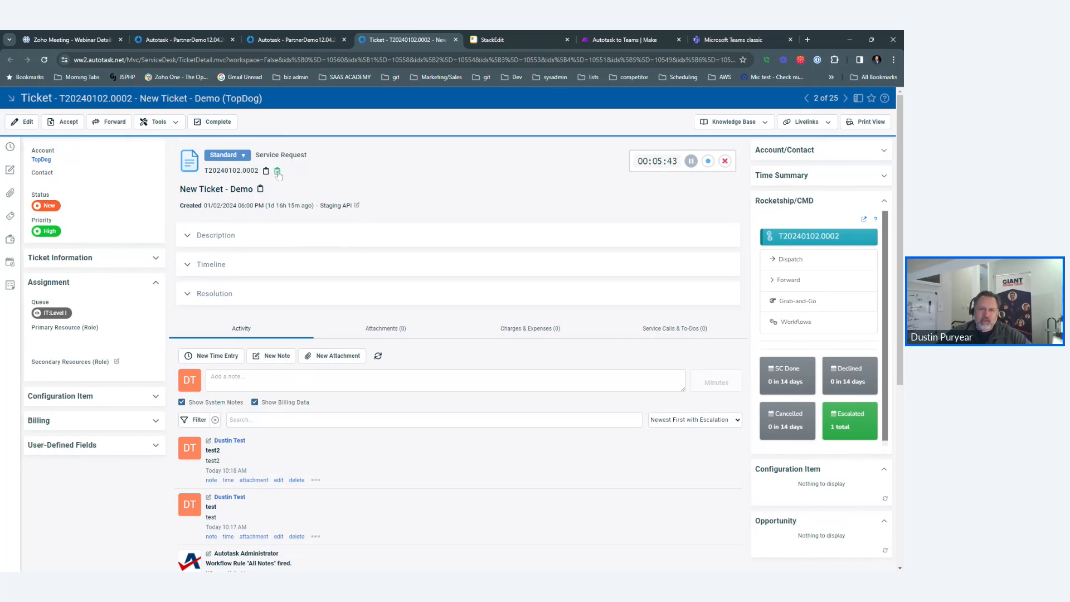
# Add the line 'Visit the ticket via this link.' below the Status line.
pyautogui.click(491, 37)
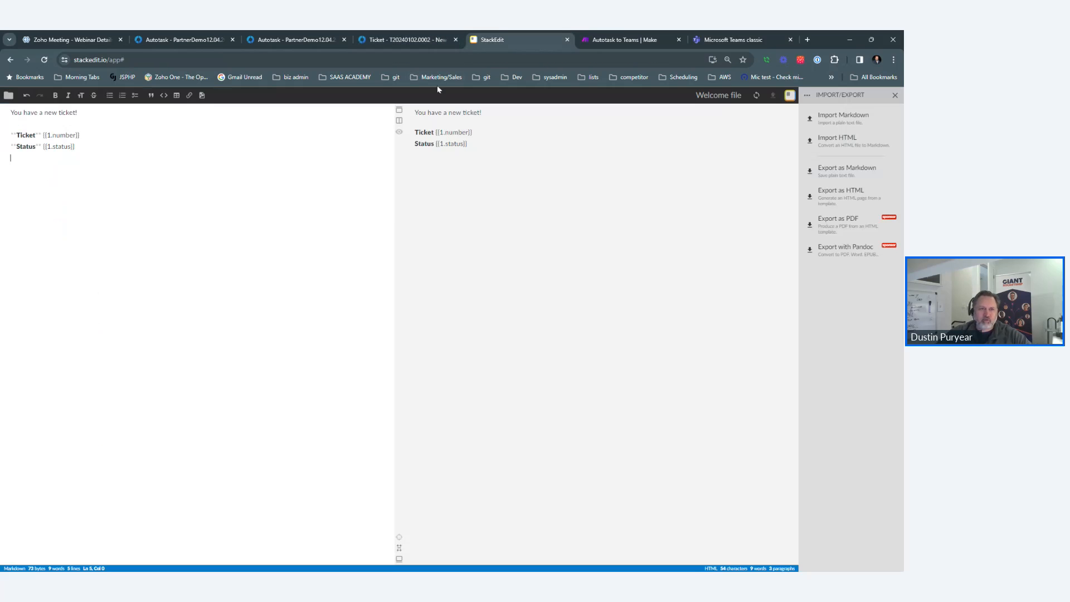
pyautogui.press('Return')
pyautogui.write('View')
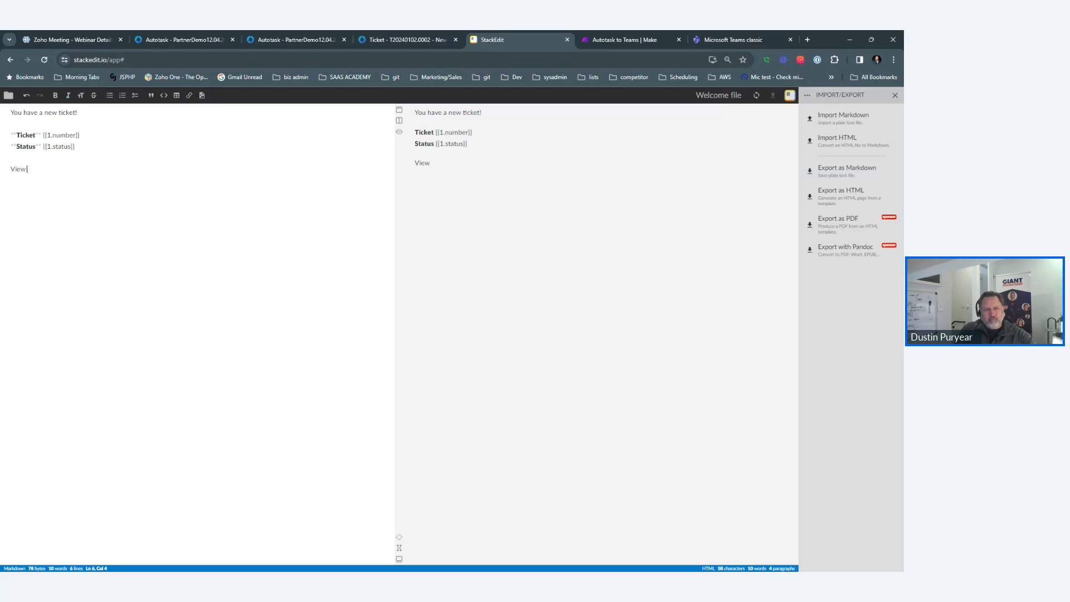
pyautogui.write(' the ticket')
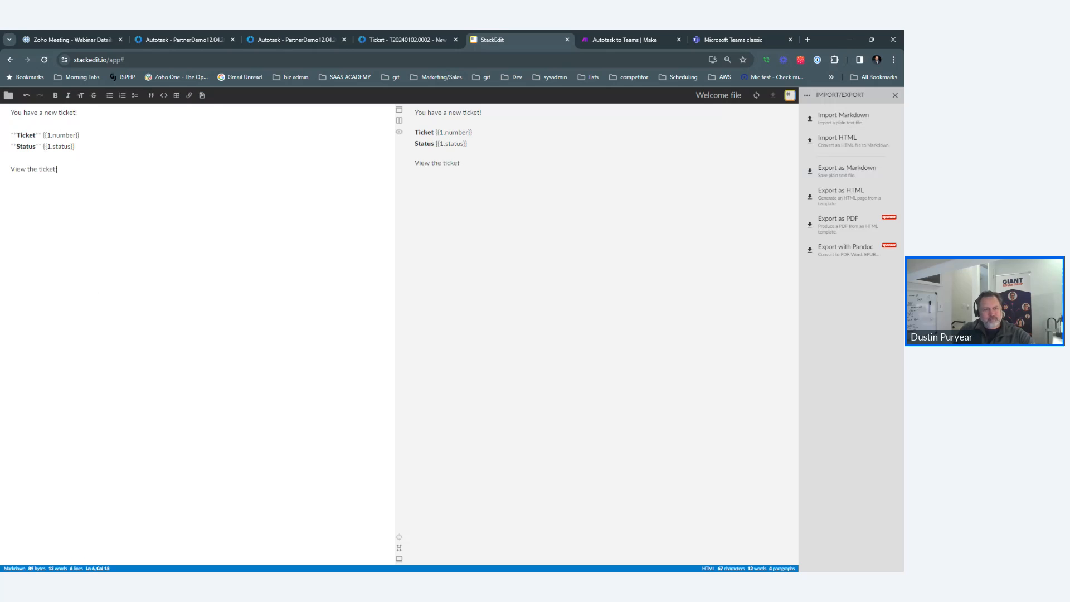
pyautogui.write('https://ww2.autotask.net/Autotask/AutotaskExtend/ExecuteCommand.aspx?Code=OpenTicketDetail&TicketID=10558')
pyautogui.press('BackSpace')
pyautogui.press('BackSpace')
pyautogui.press('BackSpace')
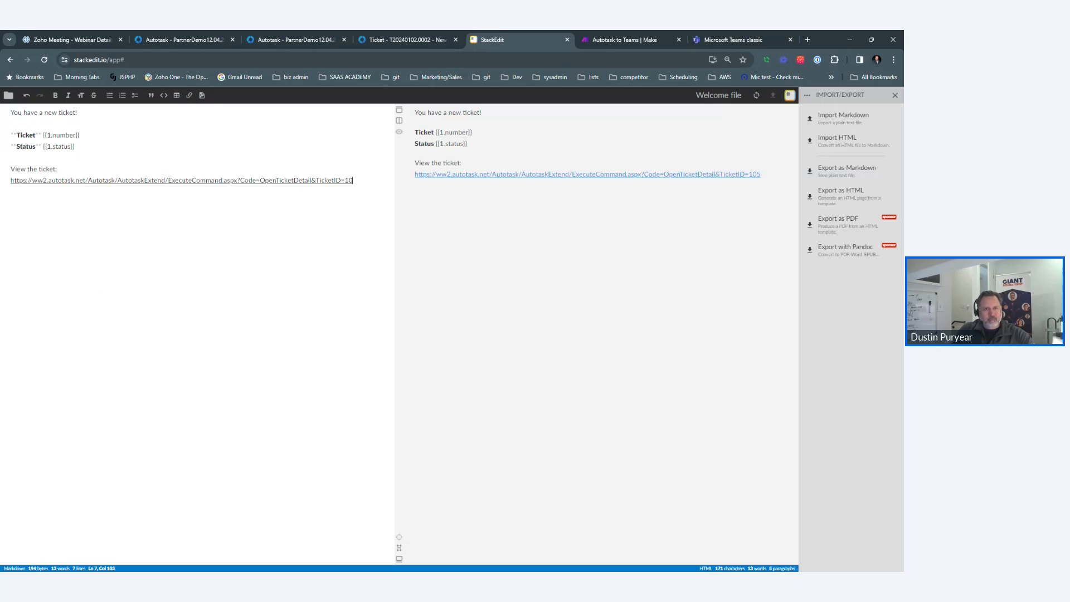
pyautogui.press('BackSpace')
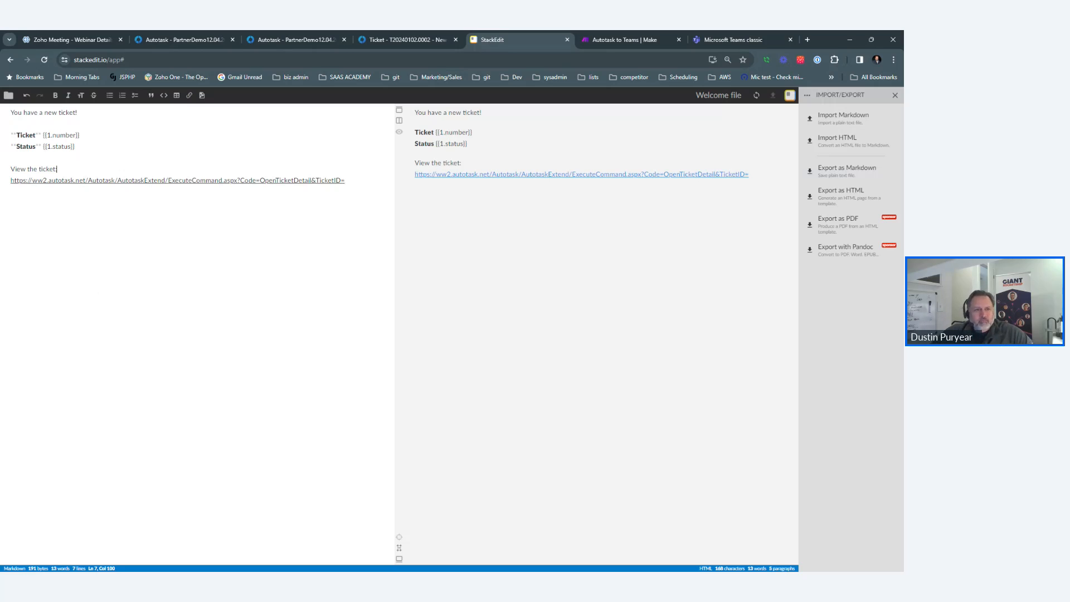
pyautogui.hotkey('shift', 'Down')
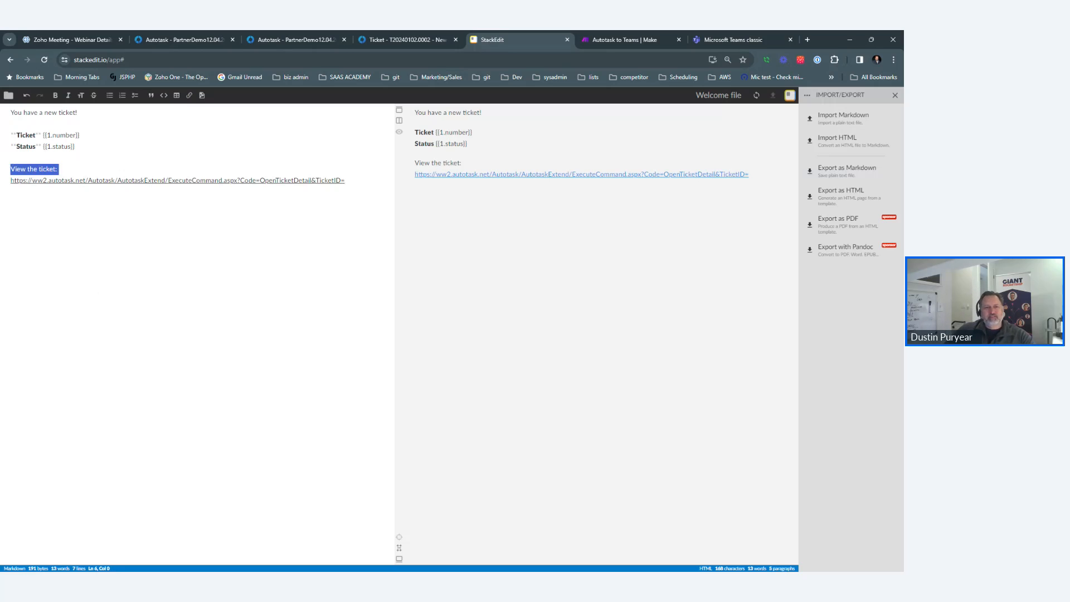
pyautogui.hotkey('shift', 'End')
pyautogui.press('BackSpace')
pyautogui.write('Visit t')
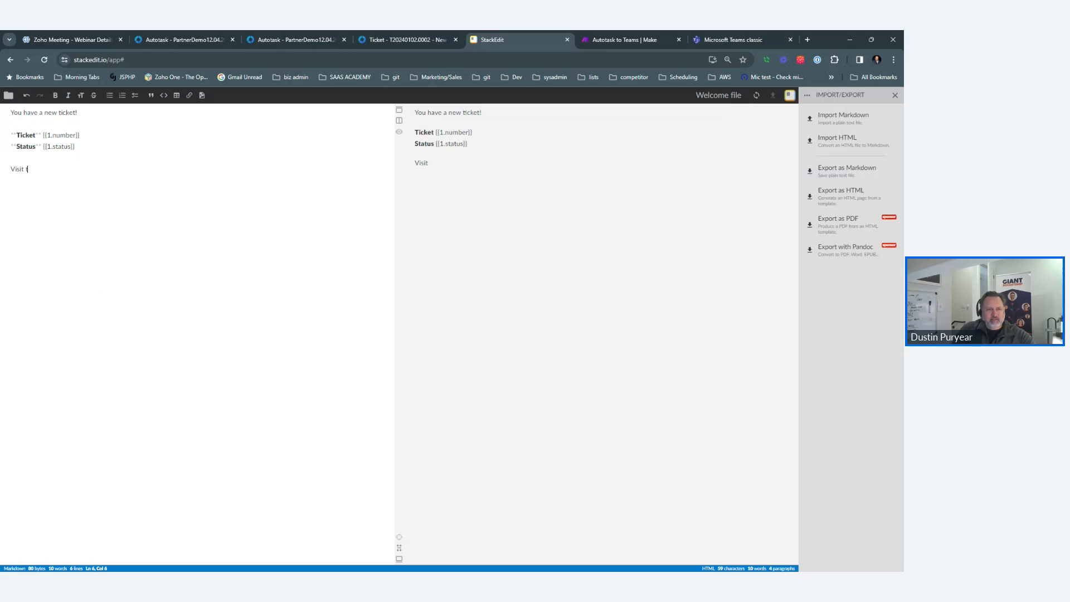
pyautogui.write('he ticket via t')
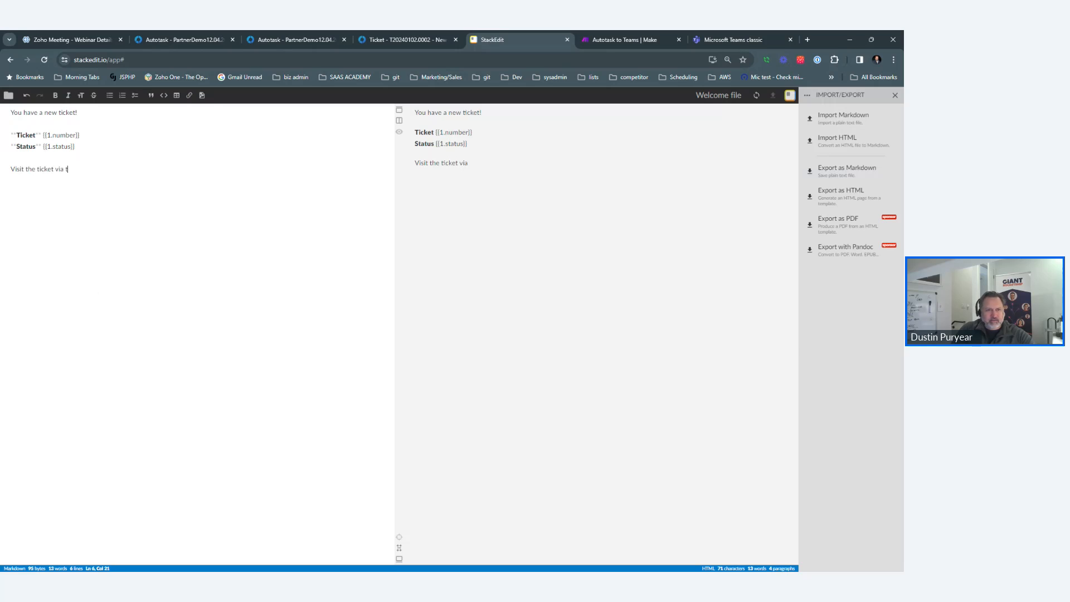
pyautogui.write('his link.')
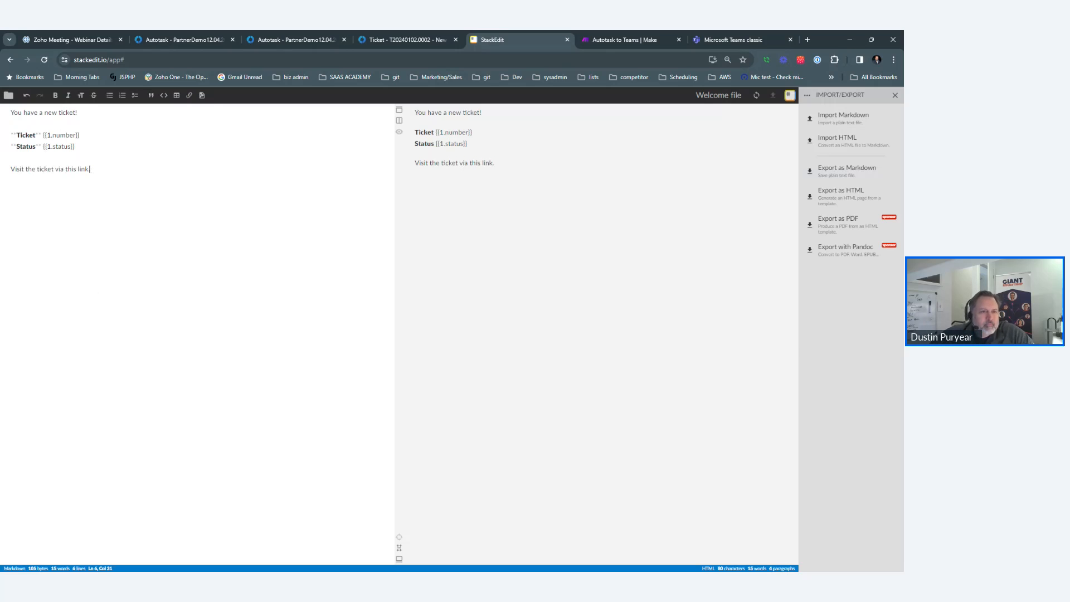
# Link 'via this link' to the Autotask ticket URL with ID xxxxxx, then select the preview.
pyautogui.moveTo(55, 169); pyautogui.dragTo(89, 169)
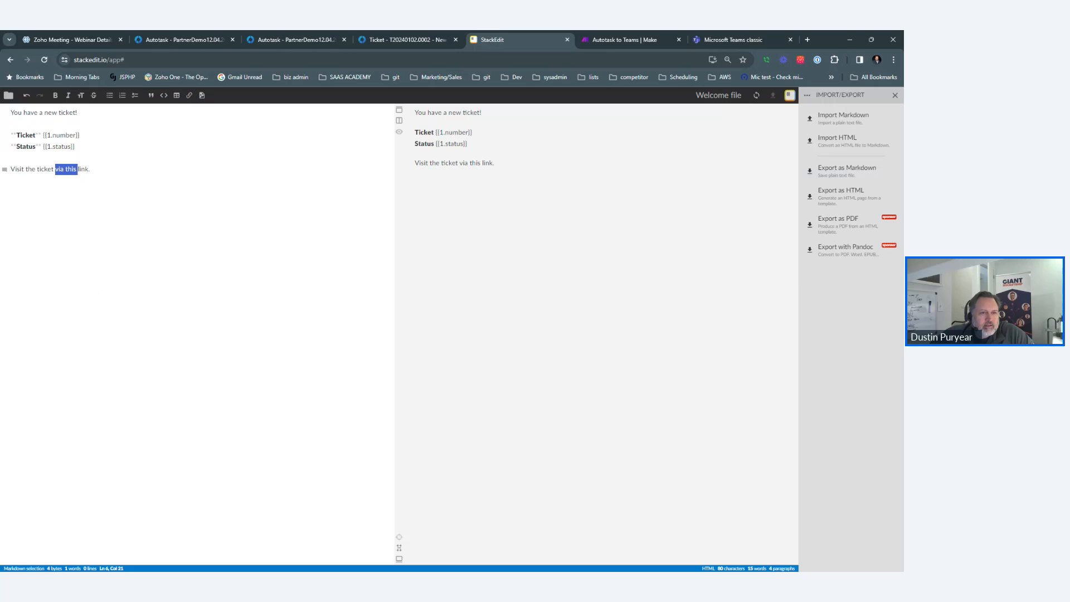
pyautogui.click(189, 96)
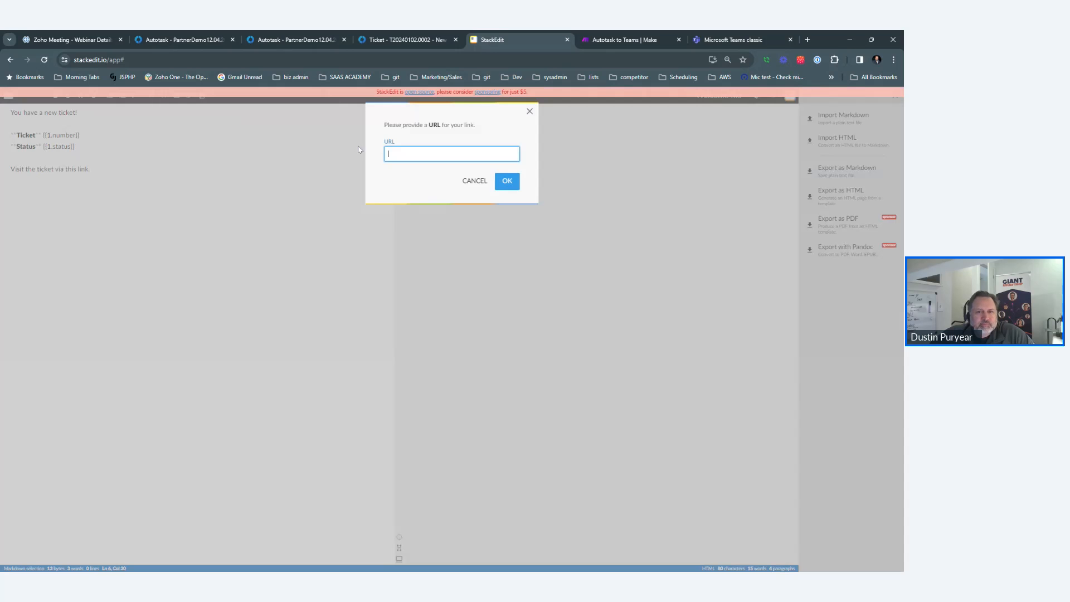
pyautogui.hotkey('ctrl', 'v')
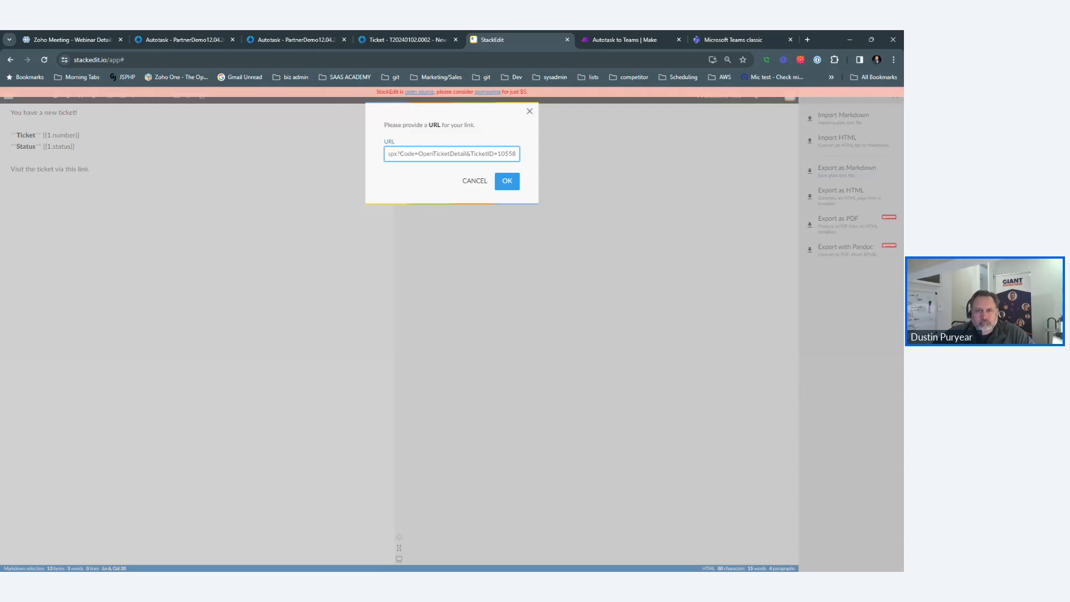
pyautogui.hotkey('ctrl', 'shift', 'Left')
pyautogui.write('xxxxxx')
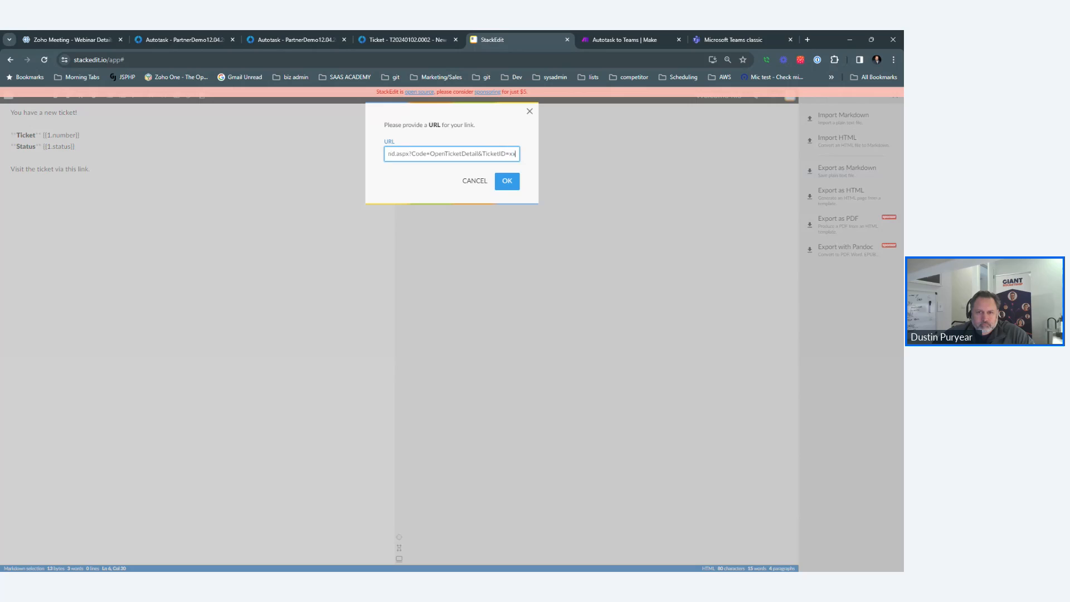
pyautogui.click(506, 191)
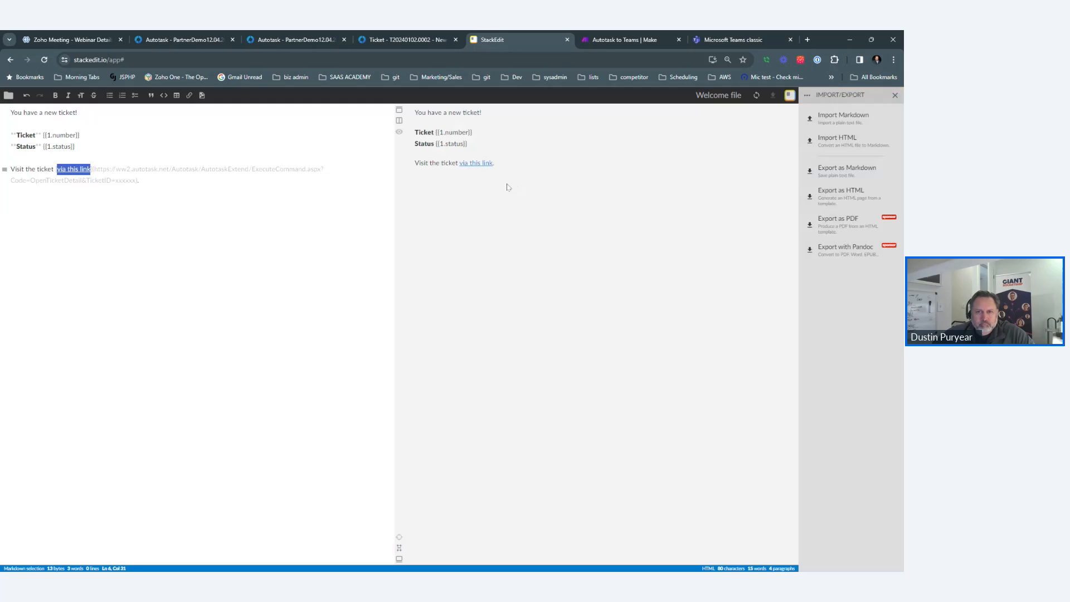
pyautogui.moveTo(415, 114); pyautogui.dragTo(537, 172)
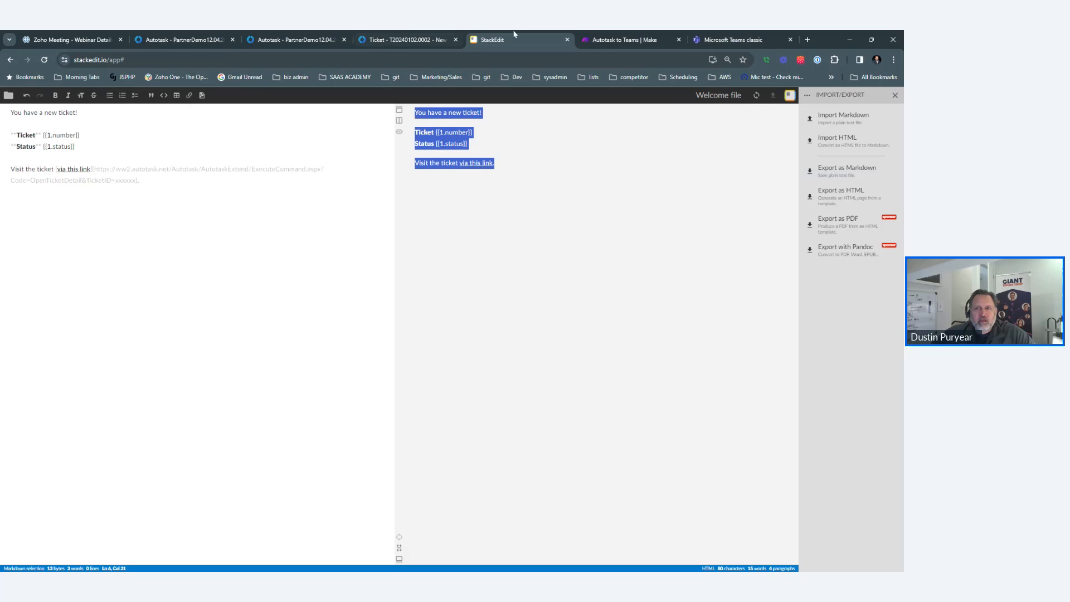
# Paste the formatted message into the Compose a string Text field and add line breaks.
pyautogui.click(629, 39)
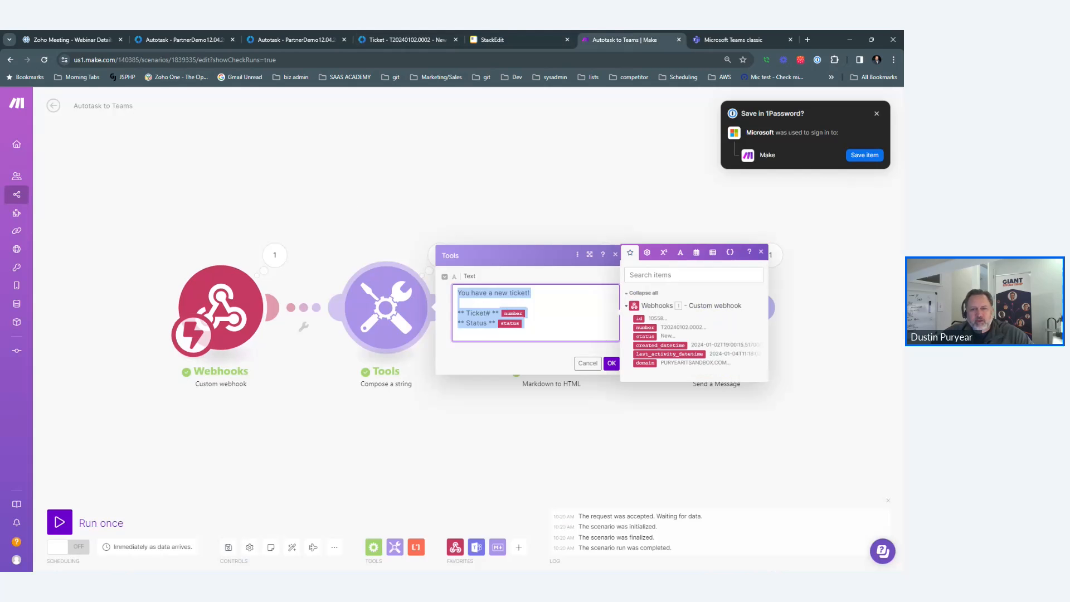
pyautogui.write('You have a new ticket!Ticket number Status status Visit the ticket via this link.')
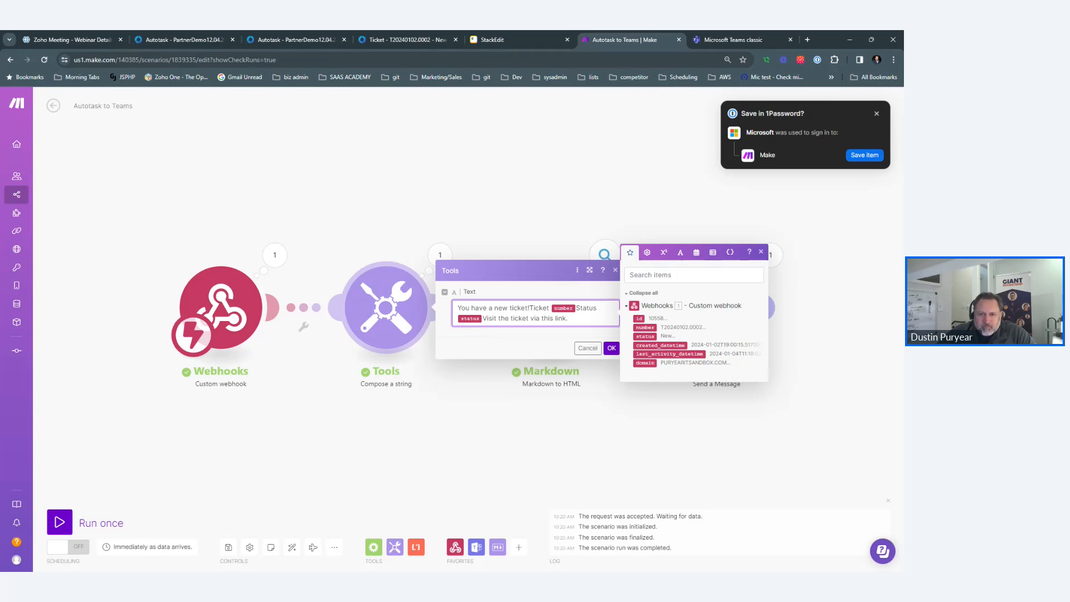
pyautogui.press('Return')
pyautogui.press('Return')
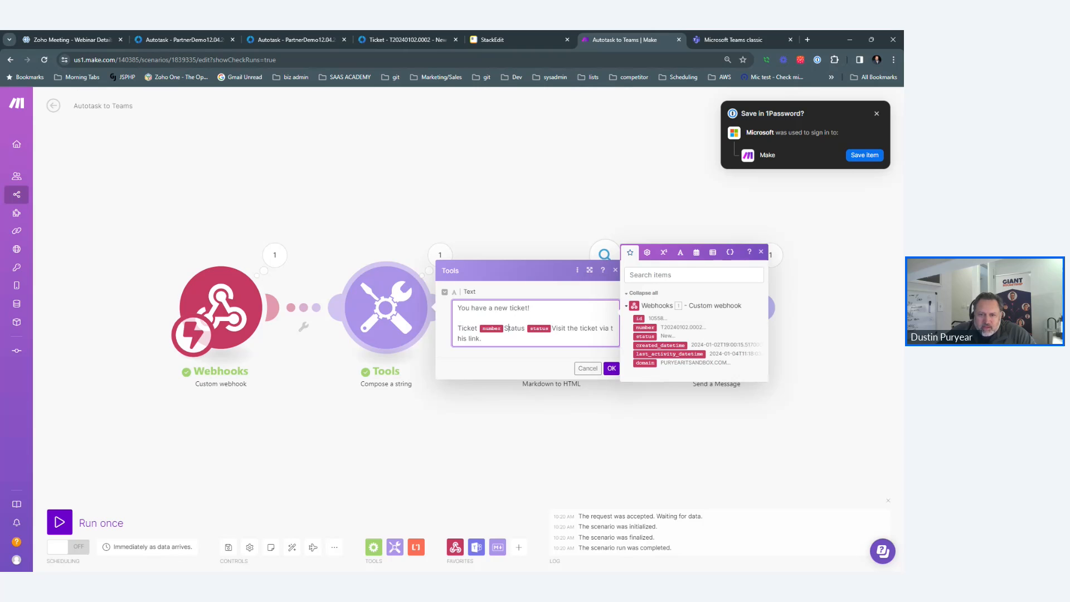
pyautogui.press('Return')
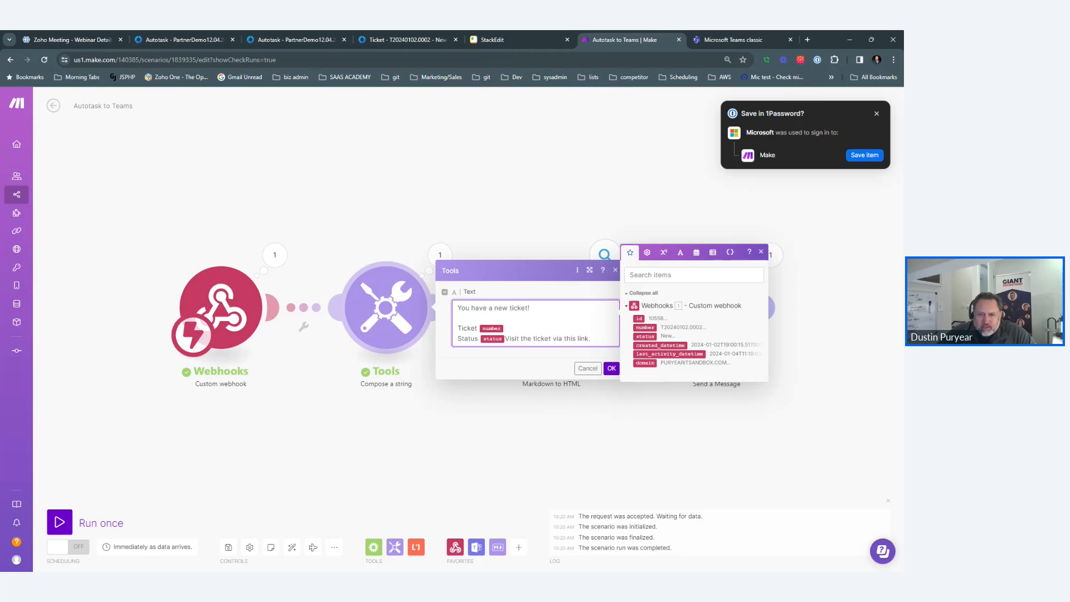
pyautogui.press('Return')
pyautogui.press('Return')
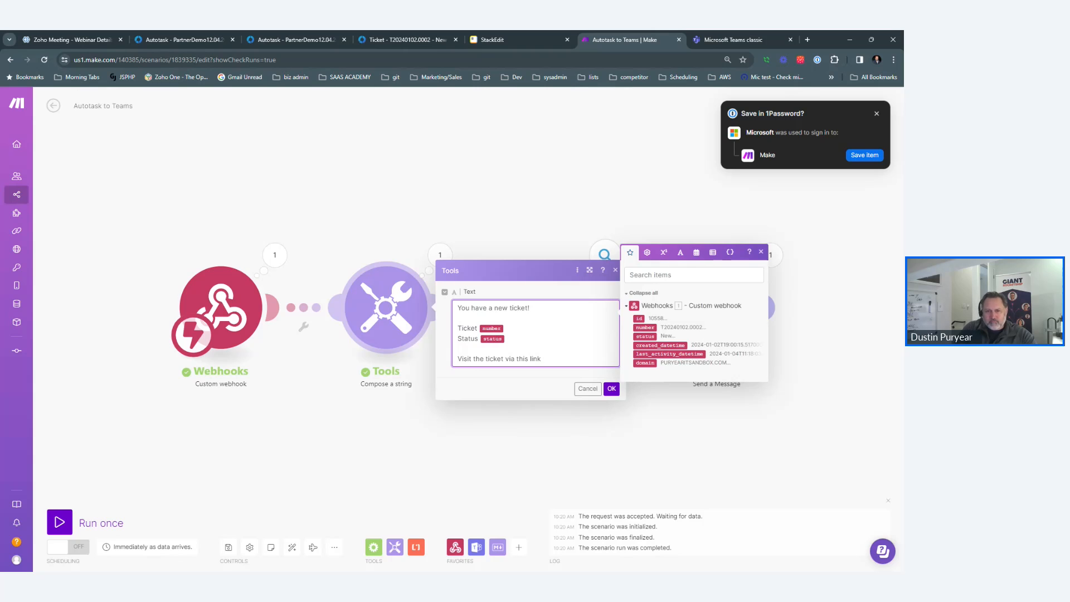
pyautogui.write('(')
pyautogui.write(') [')
pyautogui.write('You have a new ticket!Ticket number Status status Visit the ticket via this link.')
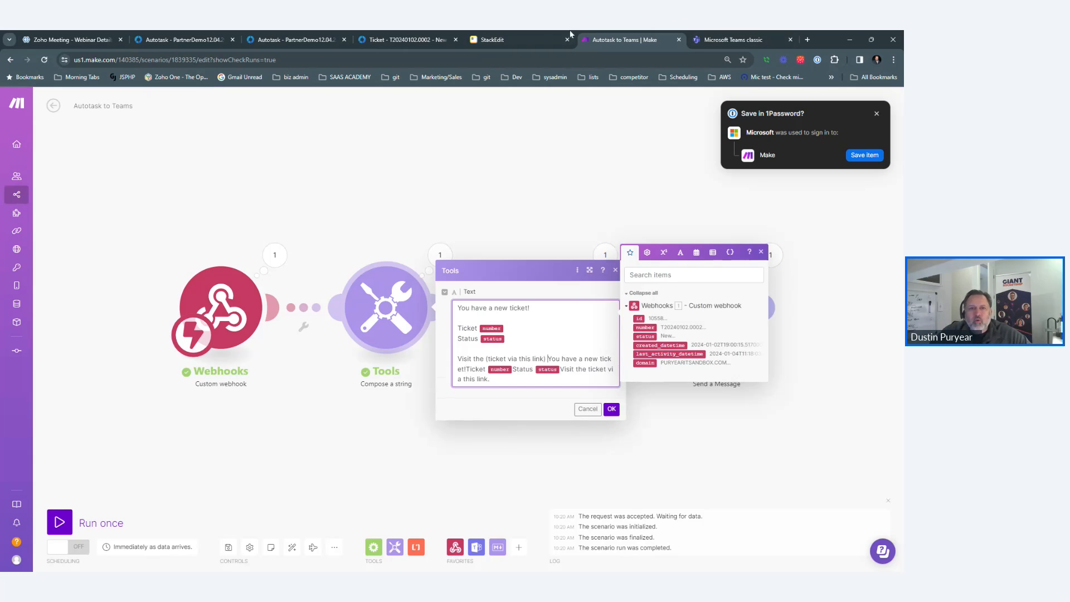
# Check the Autotask and StackEdit pages, then delete the duplicated pasted text in Make.
pyautogui.click(425, 35)
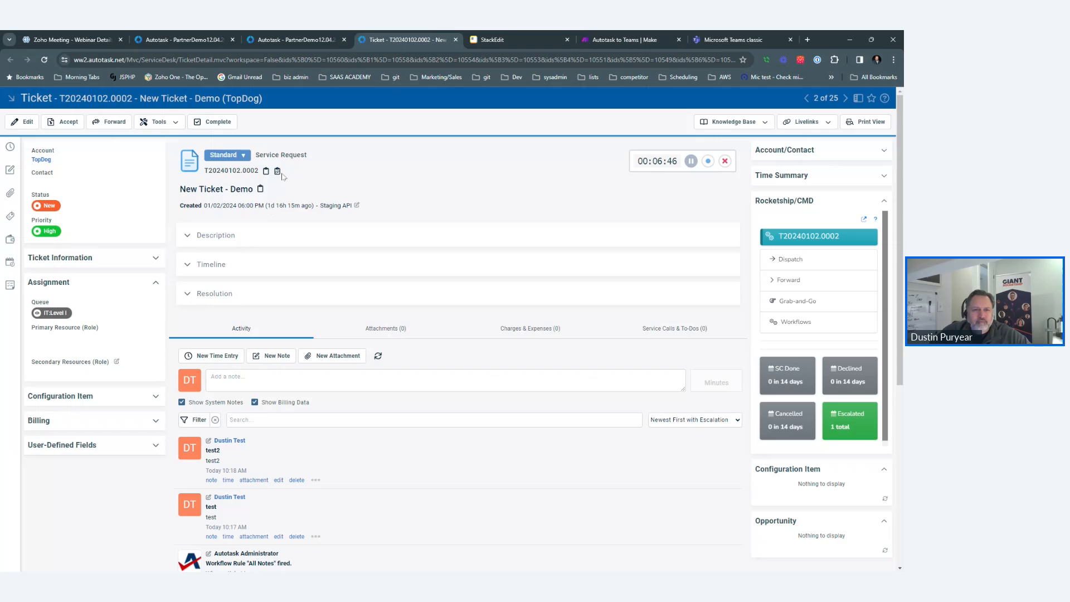
pyautogui.click(519, 39)
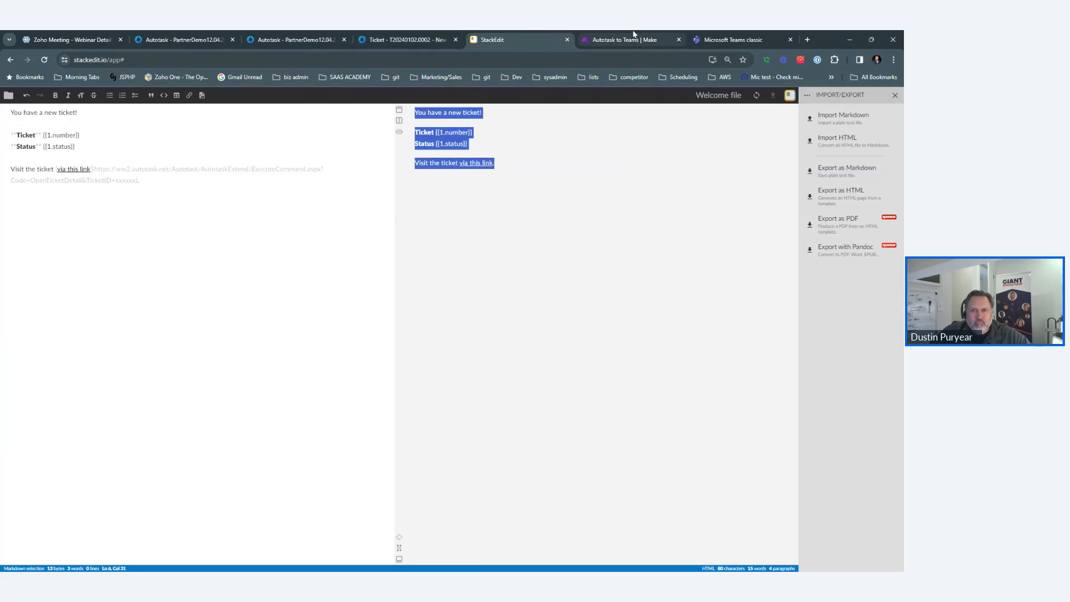
pyautogui.click(634, 36)
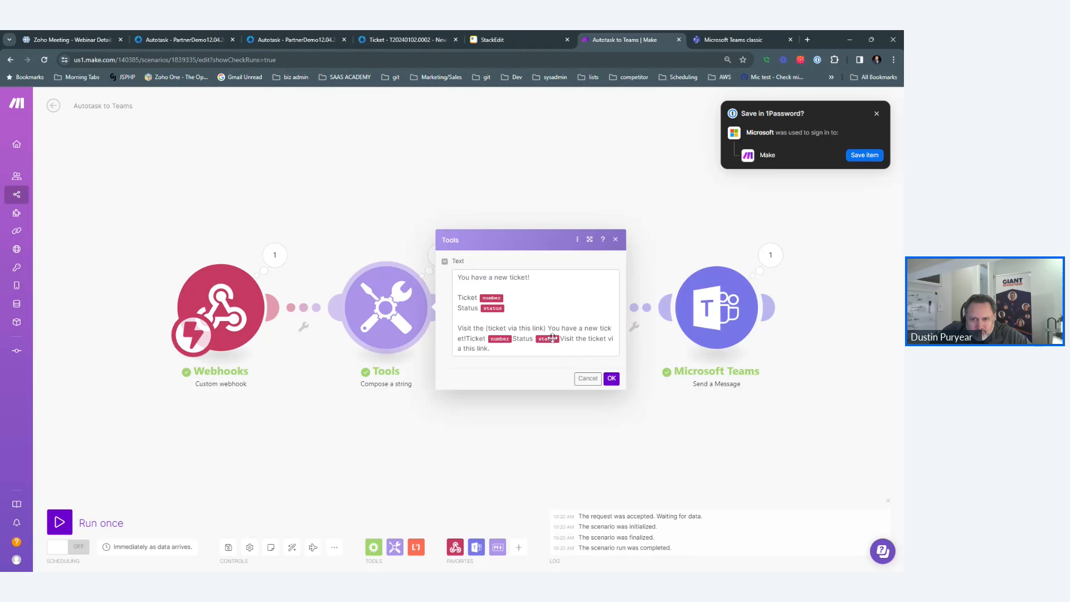
pyautogui.click(548, 328)
pyautogui.hotkey('ctrl', 'shift', 'End')
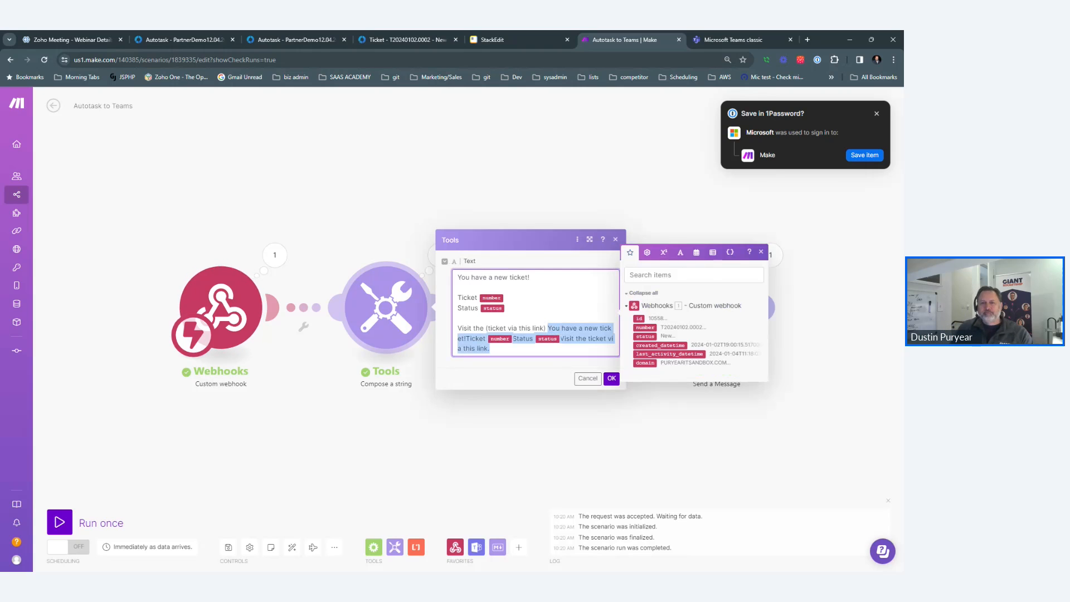
pyautogui.press('BackSpace')
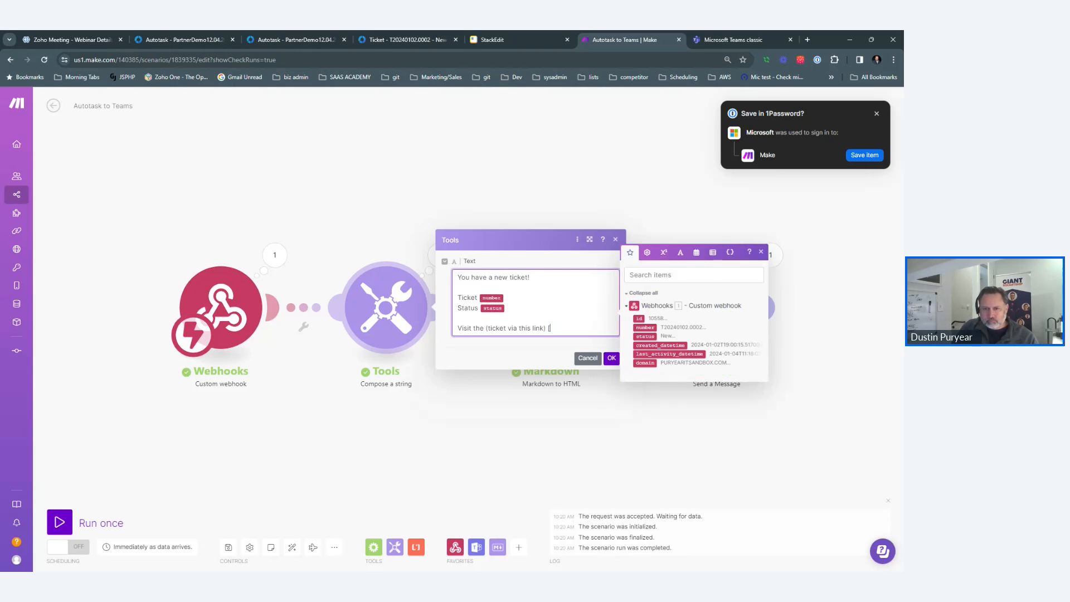
# Finish the markdown link with the Autotask URL ending in the mapped webhook id, then save.
pyautogui.write('[')
pyautogui.write('https://ww2.autotask.net/Autotask/AutotaskExtend/ExecuteCommand.aspx?Code=OpenTicketDetail&TicketID=')
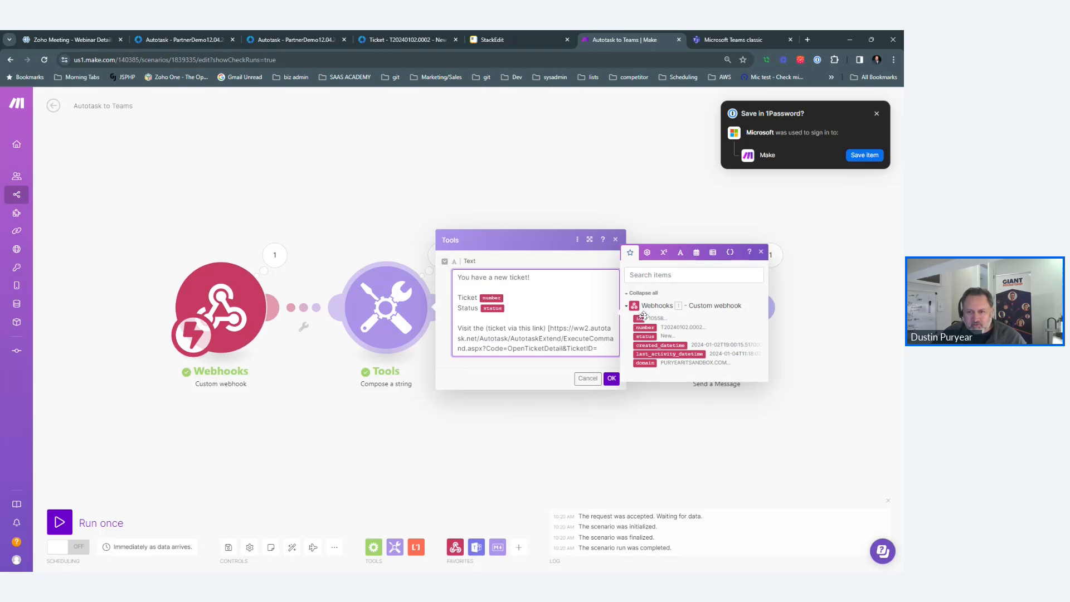
pyautogui.click(643, 316)
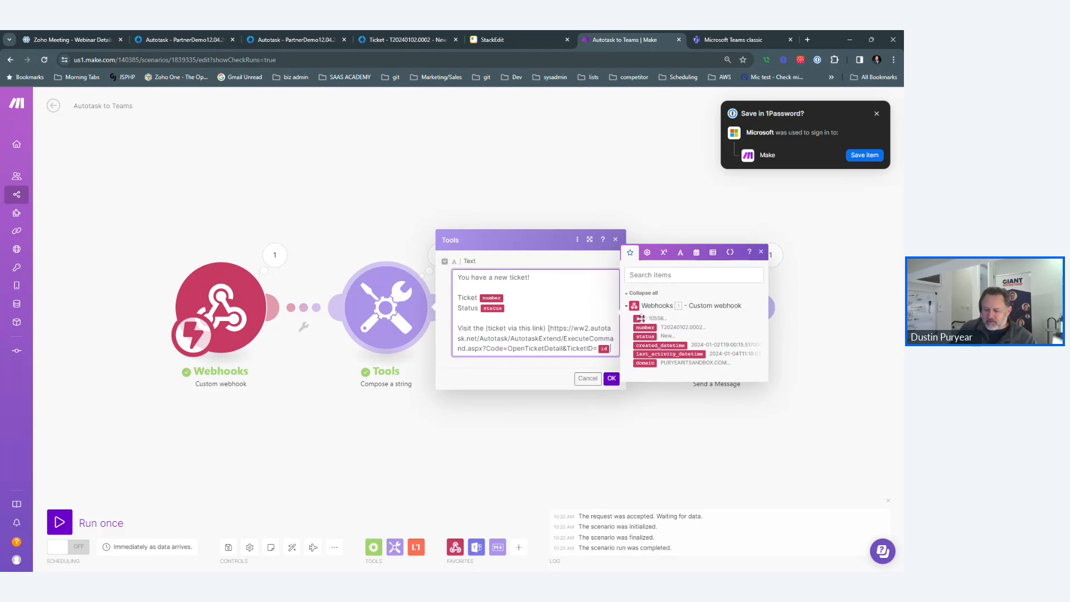
pyautogui.write(']')
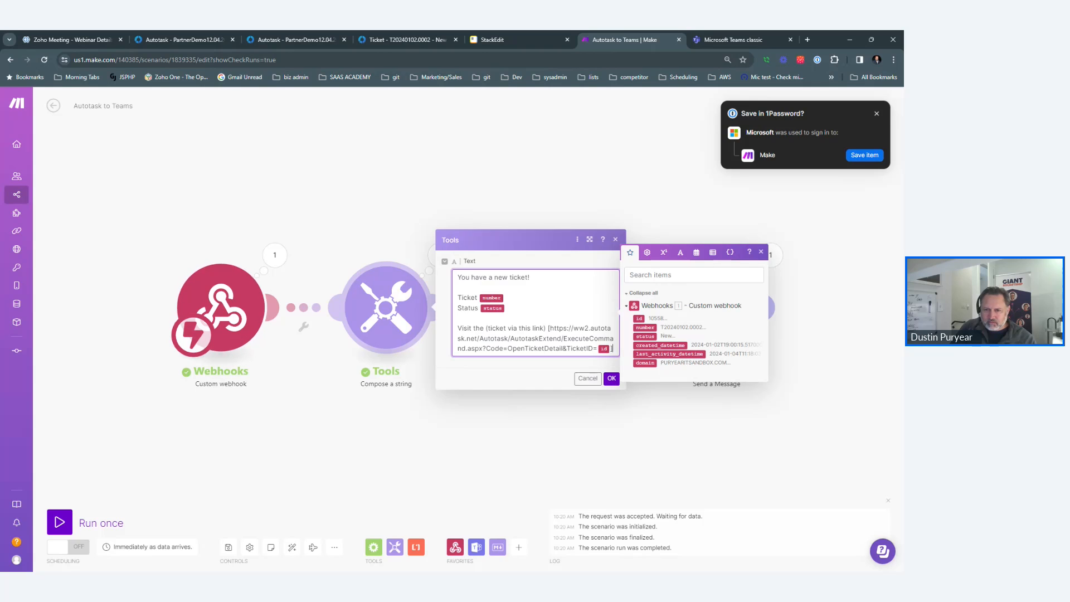
pyautogui.write('.')
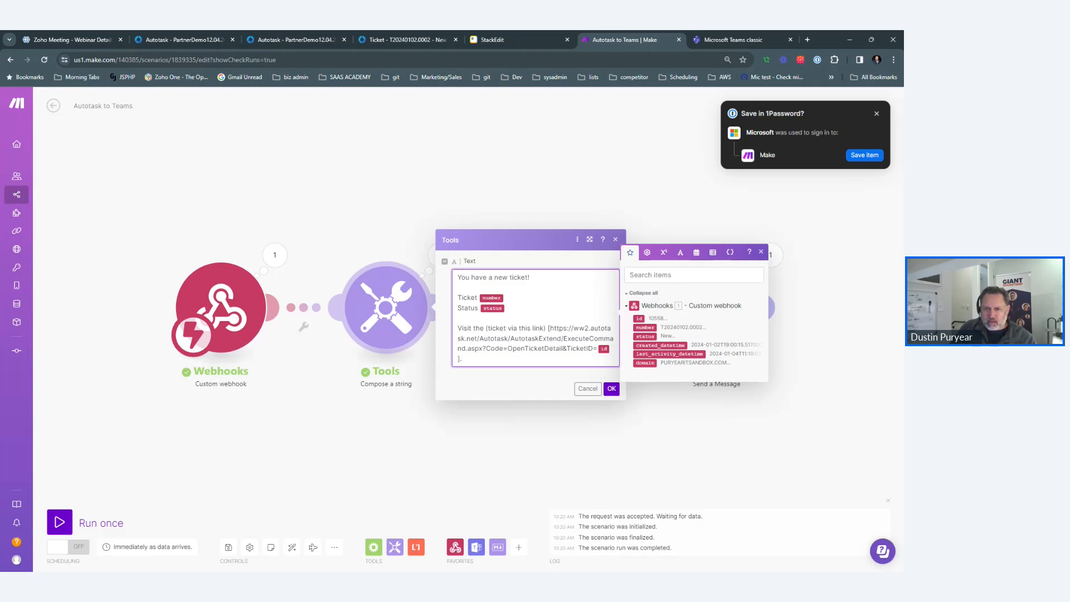
pyautogui.click(573, 328)
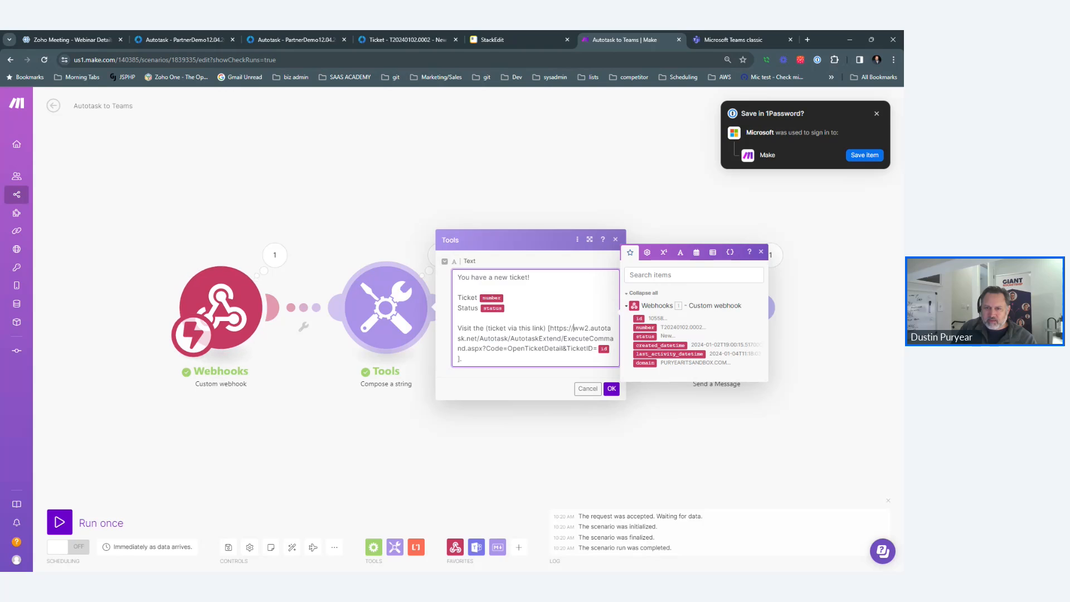
pyautogui.click(547, 329)
pyautogui.press('BackSpace')
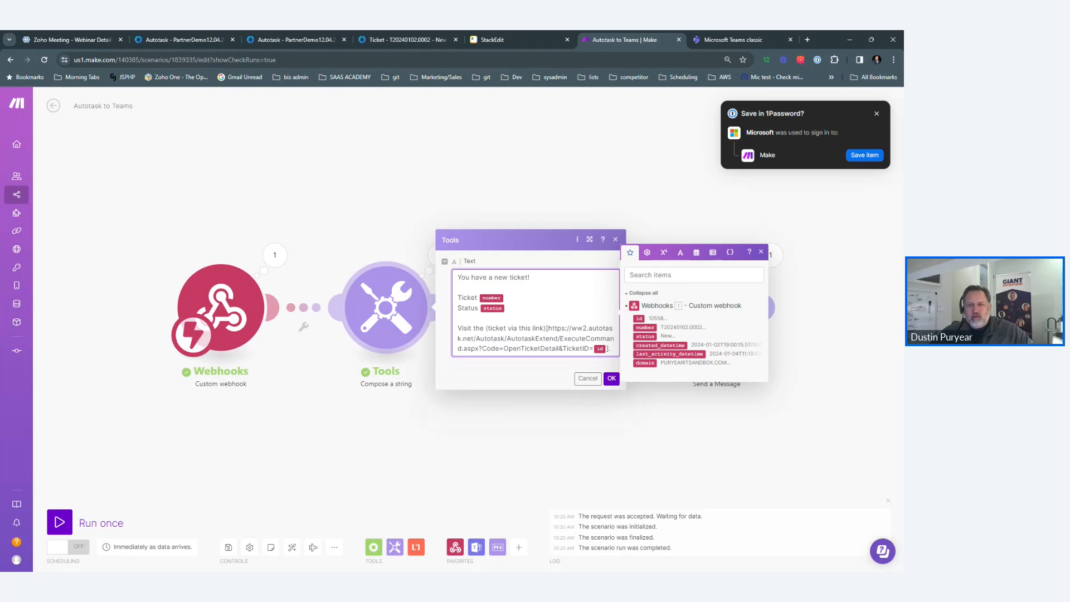
pyautogui.click(612, 379)
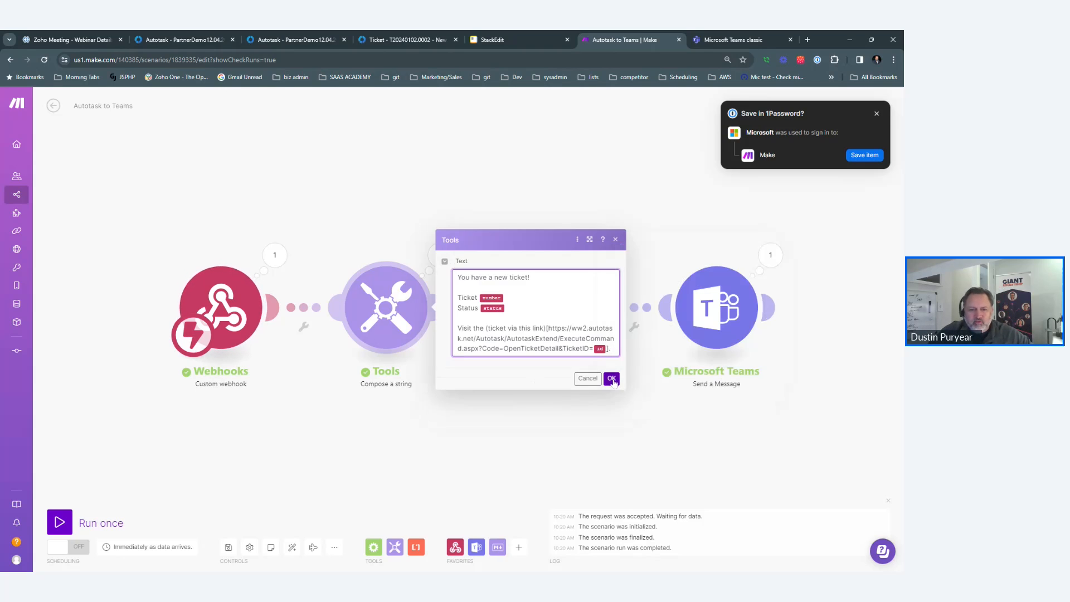
pyautogui.click(228, 547)
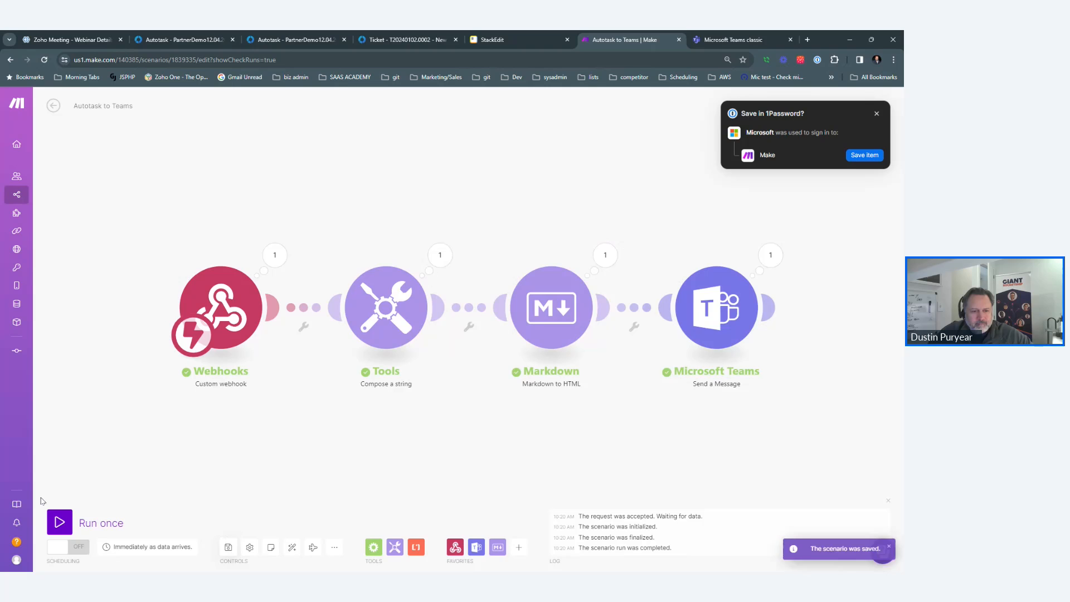
# Run the scenario once, triggered by saving a 'test3' note on the Autotask ticket.
pyautogui.click(59, 522)
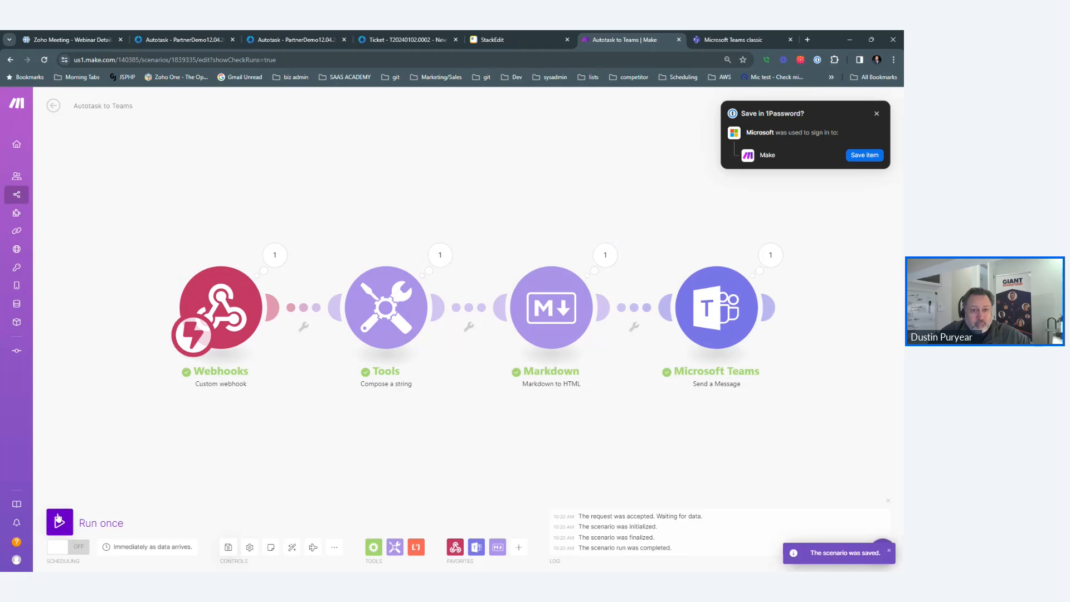
pyautogui.click(435, 40)
pyautogui.click(355, 383)
pyautogui.write('test3')
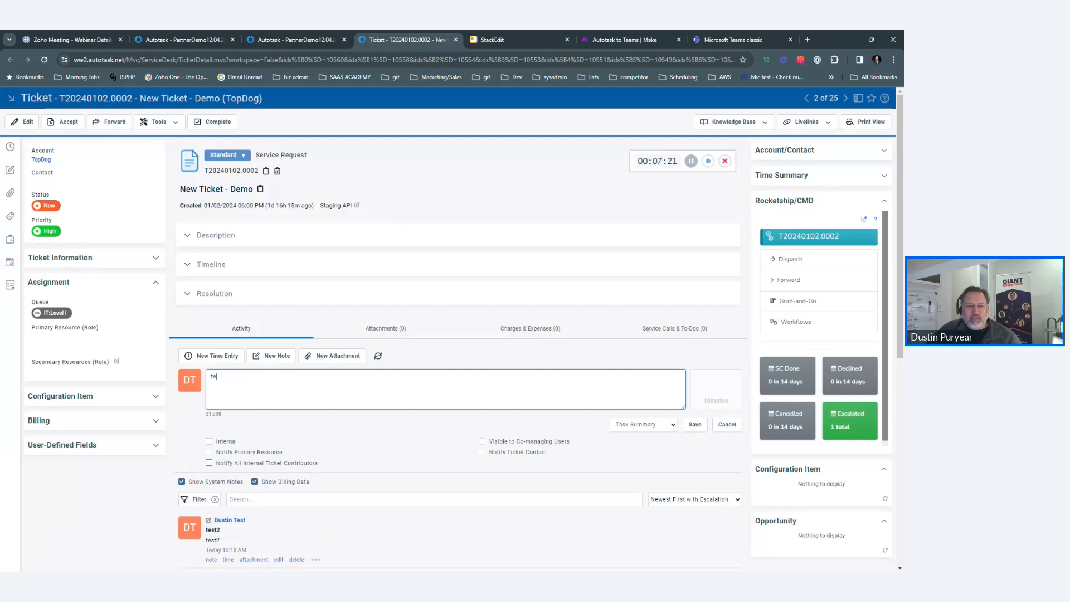
pyautogui.click(695, 425)
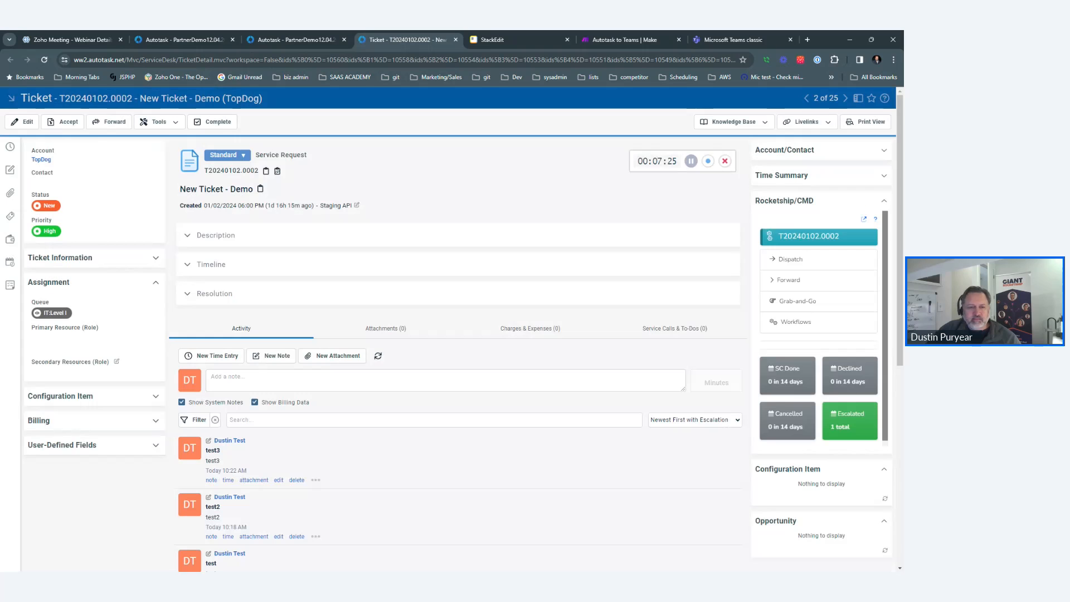
pyautogui.click(609, 39)
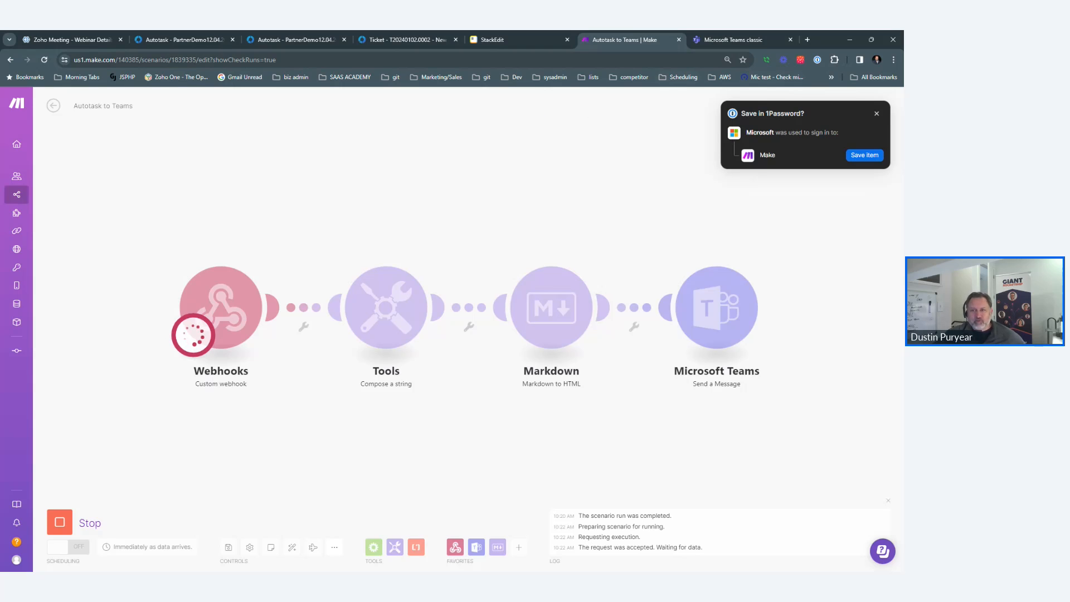
pyautogui.click(876, 113)
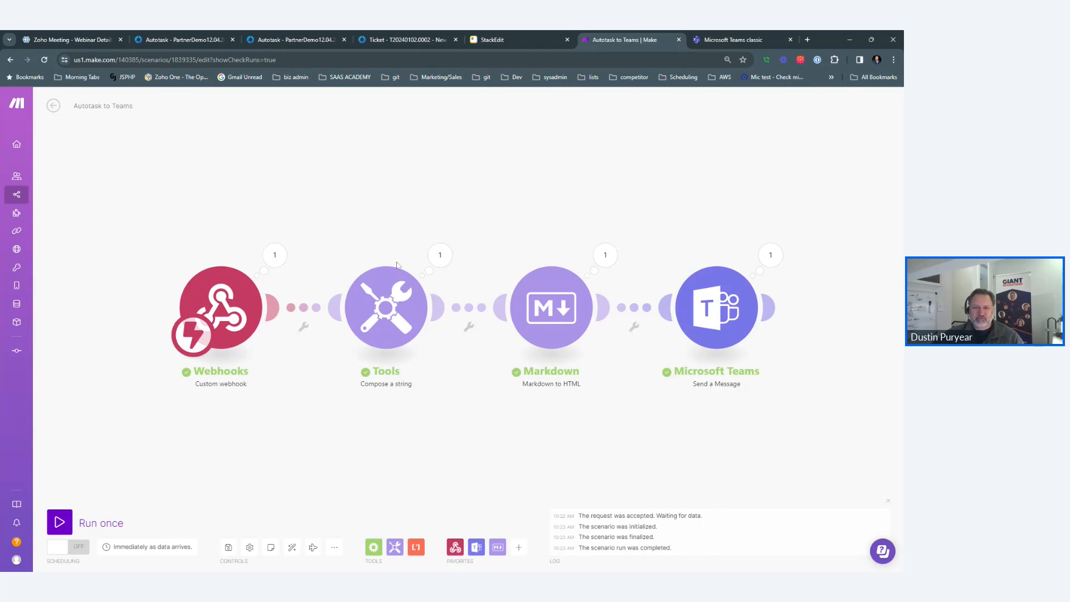
# Check the Markdown module's HTML output from the last run, then view the Teams General channel.
pyautogui.click(605, 256)
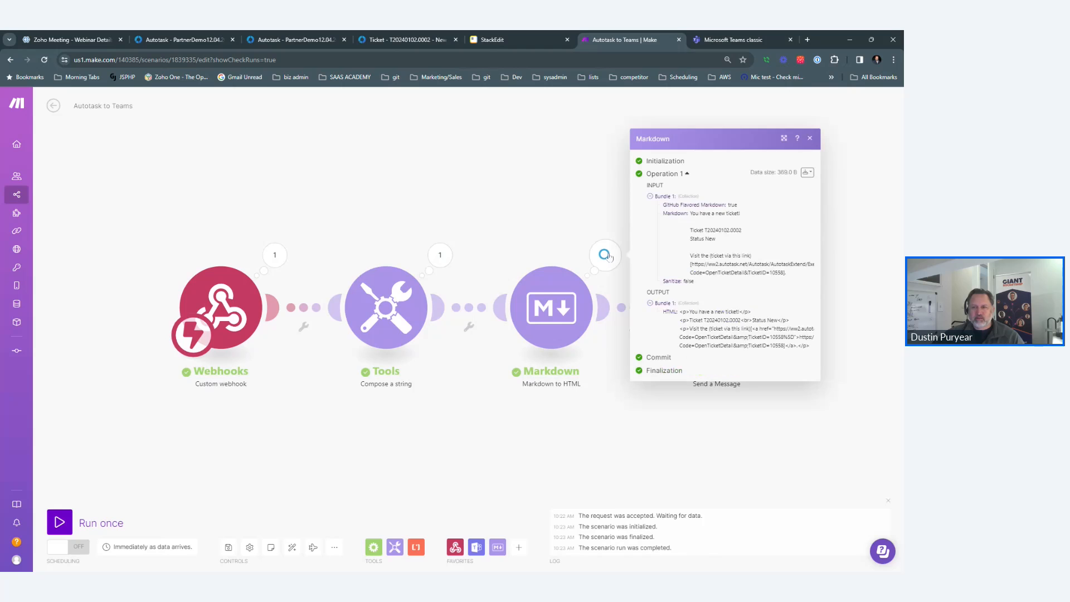
pyautogui.click(518, 223)
pyautogui.click(780, 37)
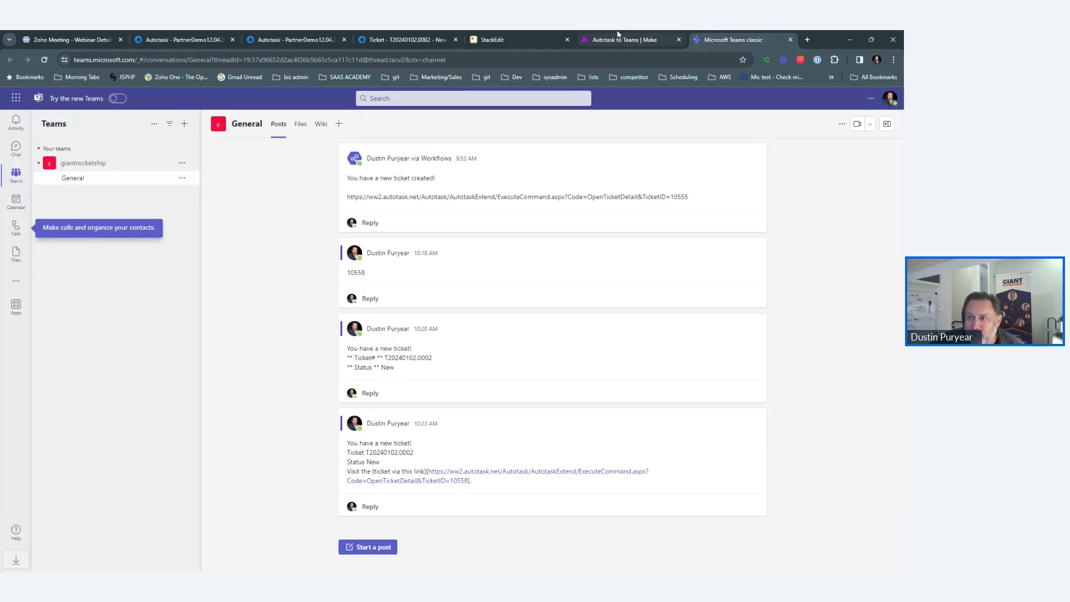
# Compare the Teams post with the StackEdit Markdown preview, then go back to the Autotask to Teams scenario.
pyautogui.click(493, 40)
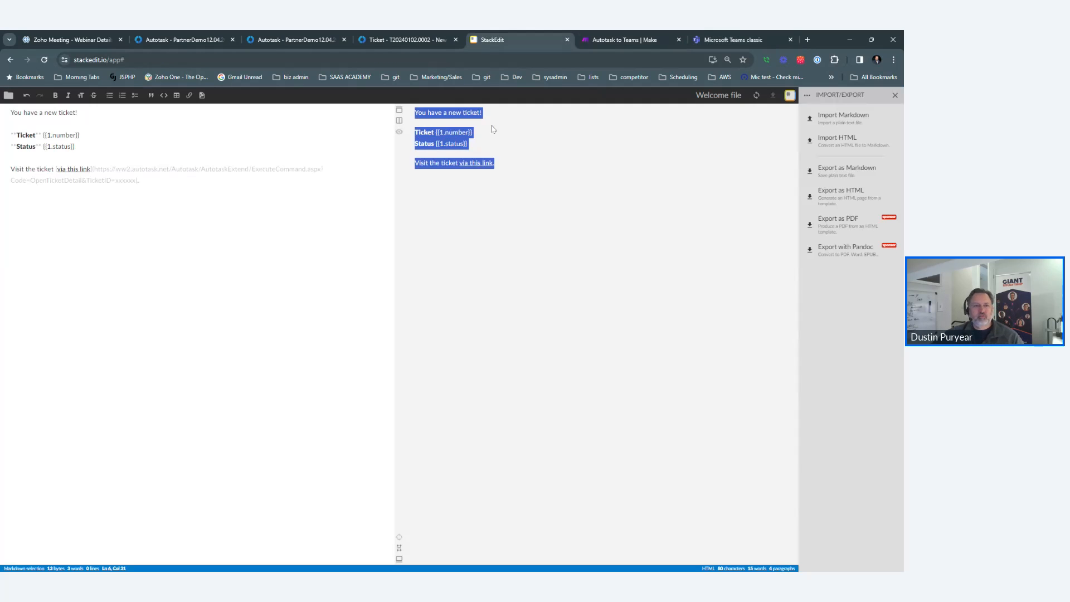
pyautogui.click(539, 174)
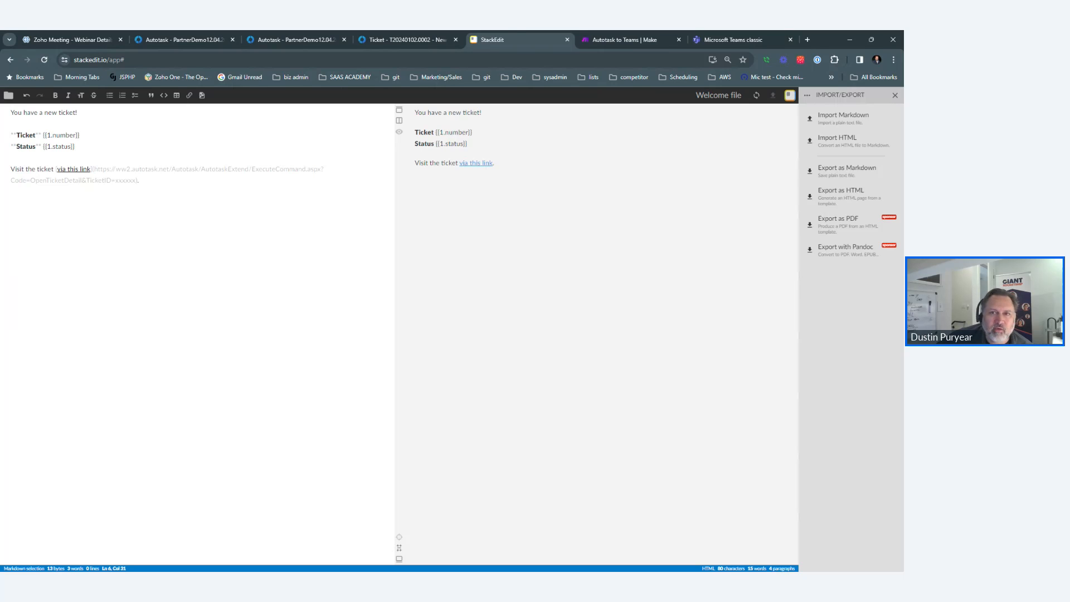
pyautogui.click(620, 35)
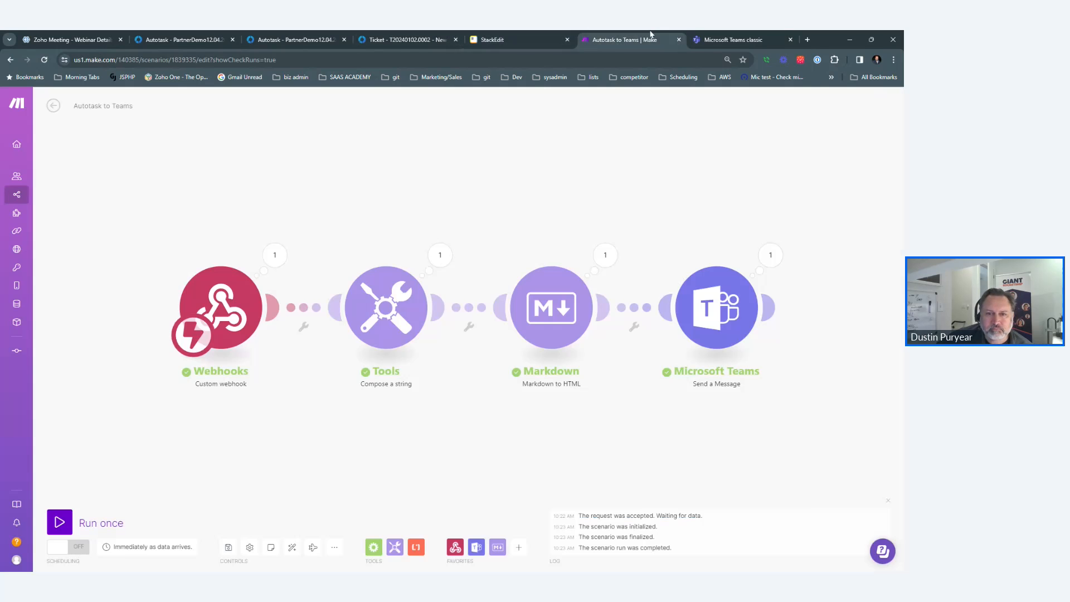
# Fix the Compose a string ticket link to Markdown syntax: [ticket via this link](URL).
pyautogui.click(359, 310)
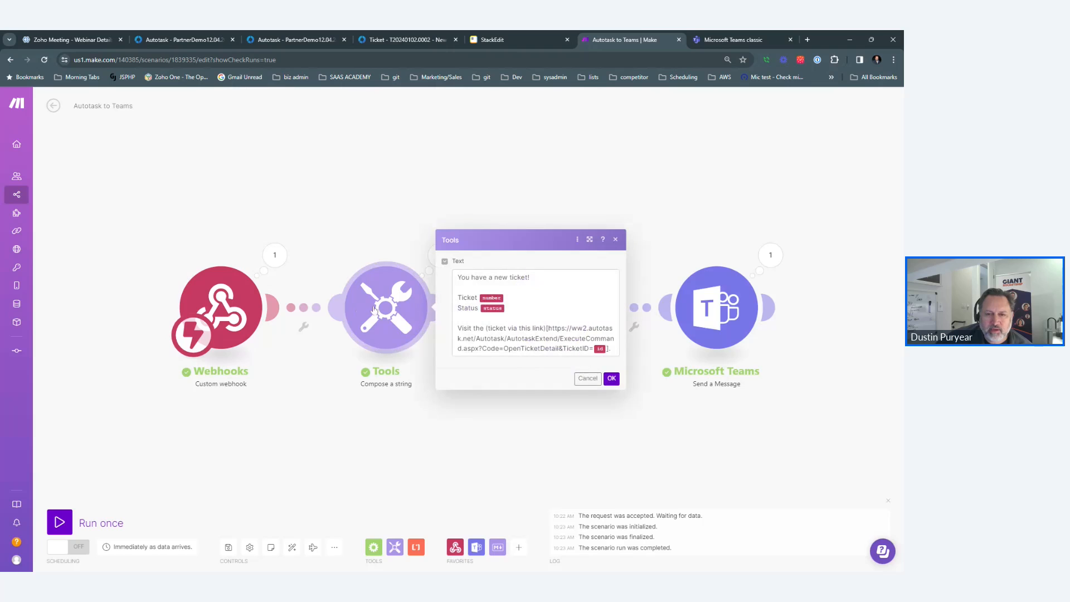
pyautogui.click(536, 313)
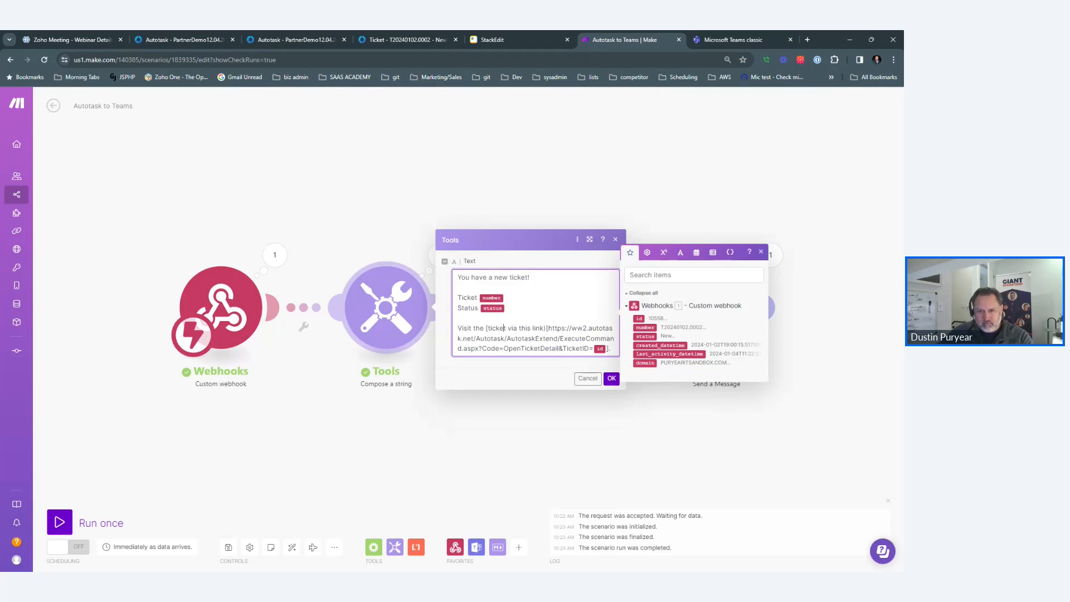
pyautogui.press('Delete')
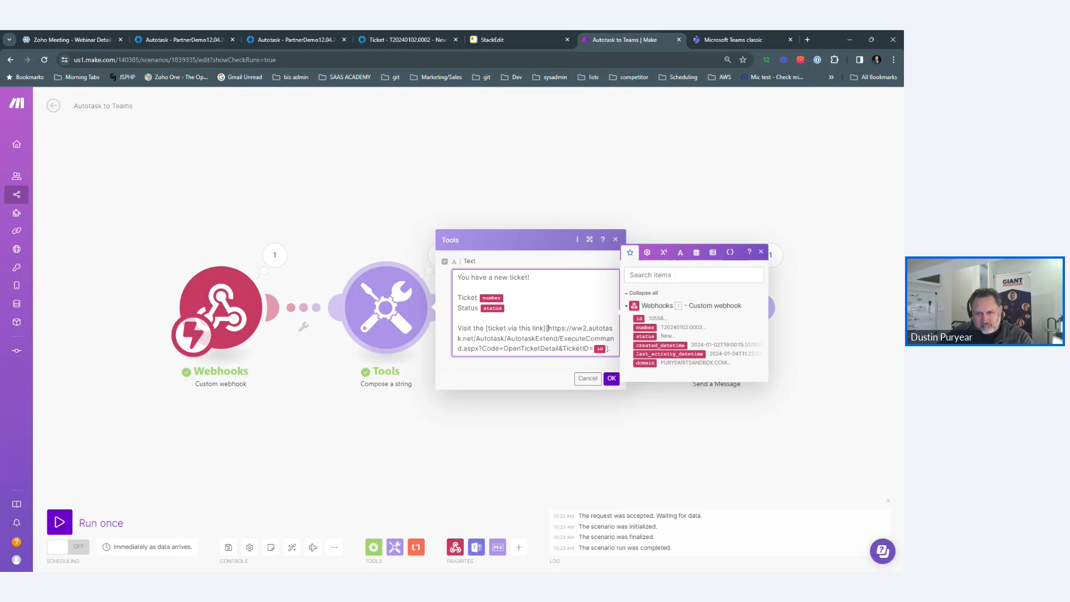
pyautogui.press('BackSpace')
pyautogui.write('(')
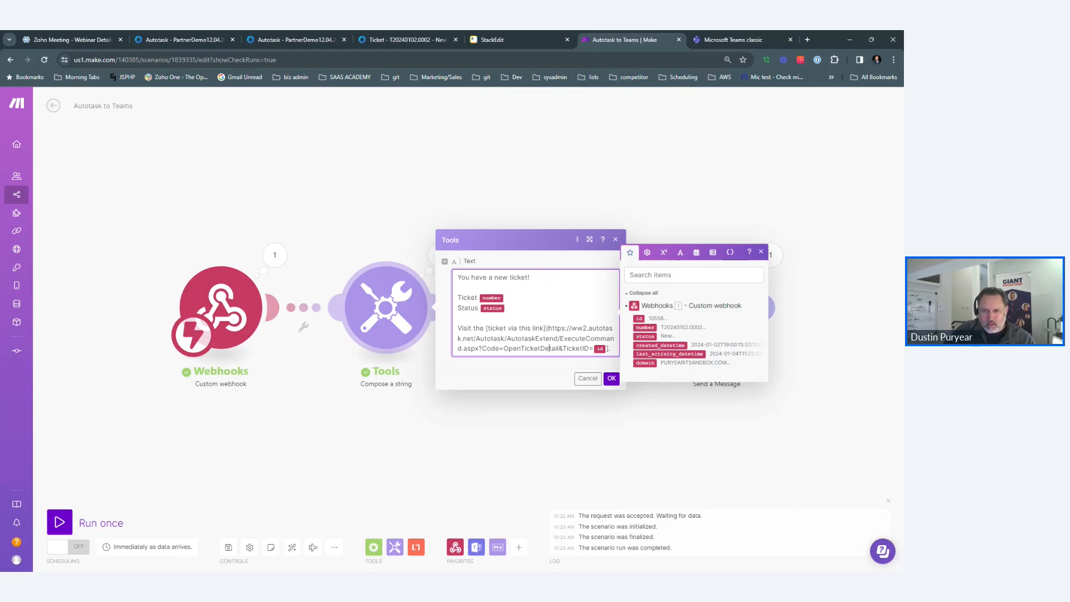
pyautogui.hotkey('ctrl', 'End')
pyautogui.press('BackSpace')
pyautogui.press('BackSpace')
pyautogui.write(').')
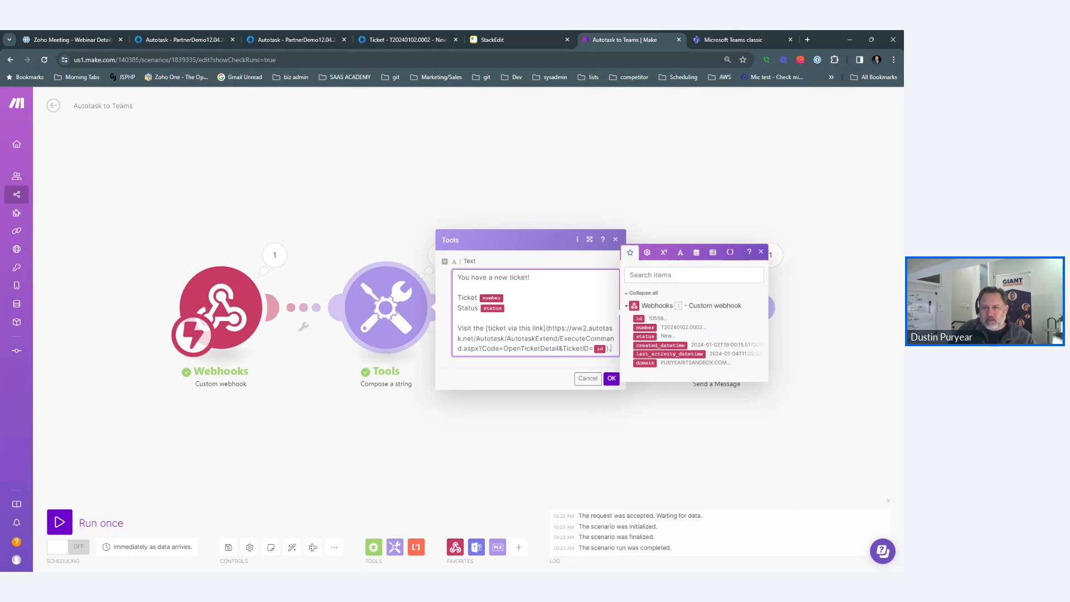
pyautogui.click(611, 378)
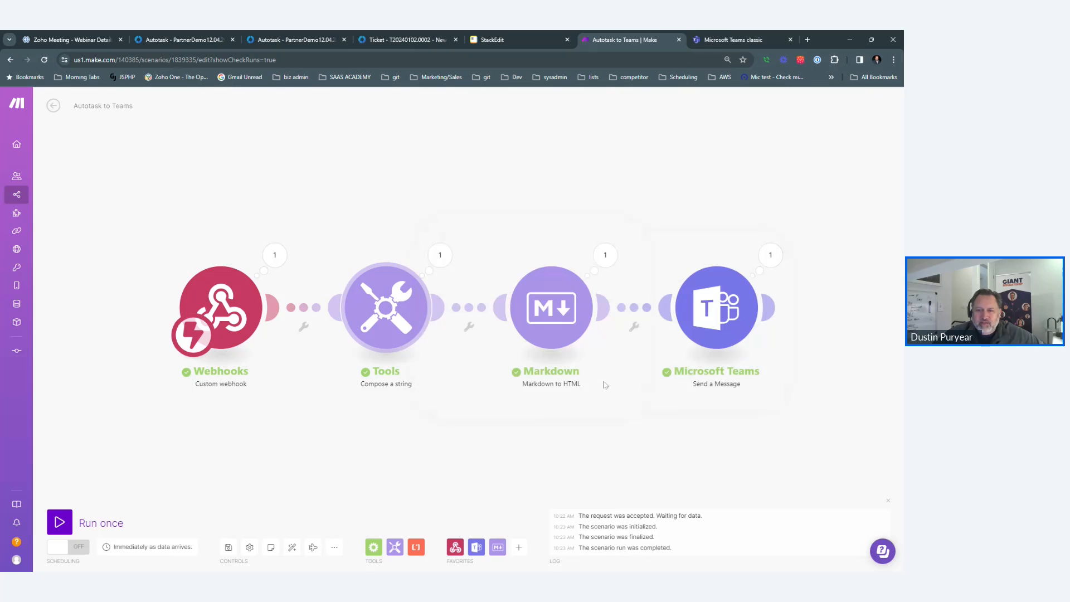
# Save the scenario and run it once, triggered by a 'test4' note on ticket T20240102.0002.
pyautogui.click(228, 547)
pyautogui.click(69, 524)
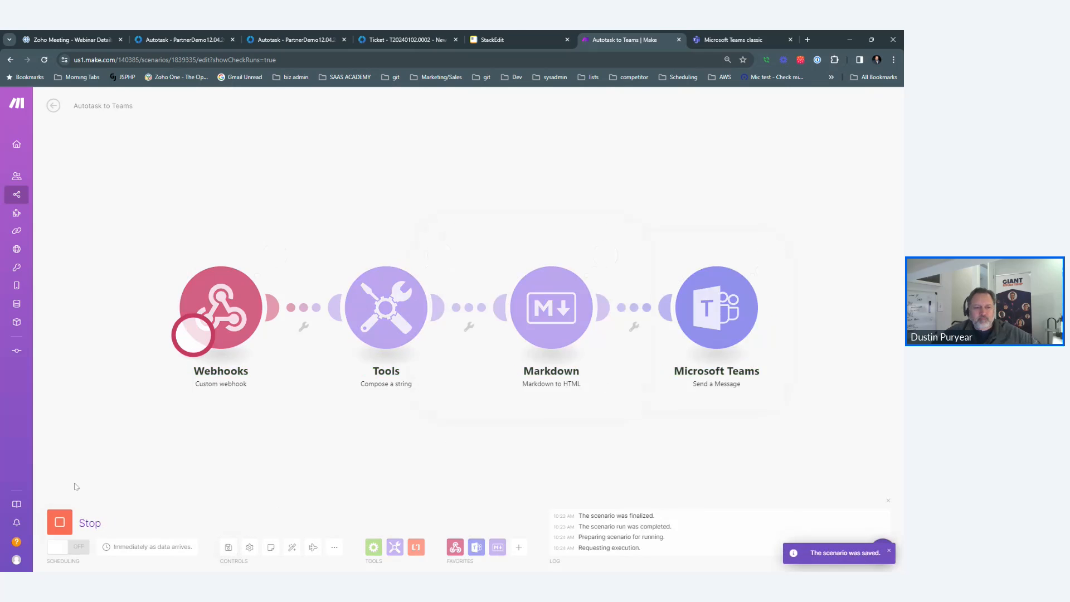
pyautogui.click(429, 37)
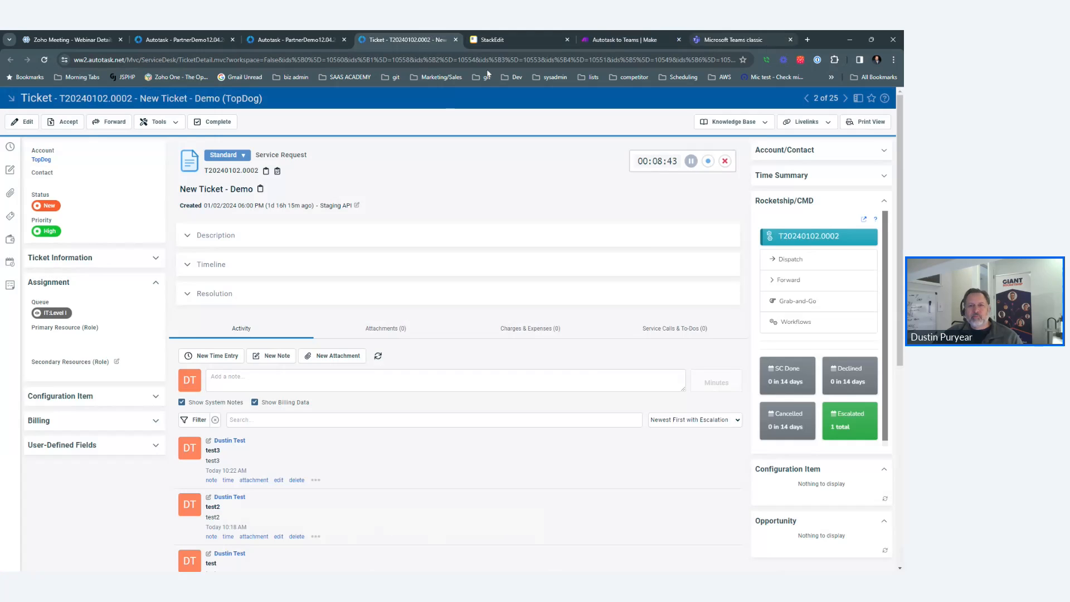
pyautogui.click(240, 369)
pyautogui.write('test4')
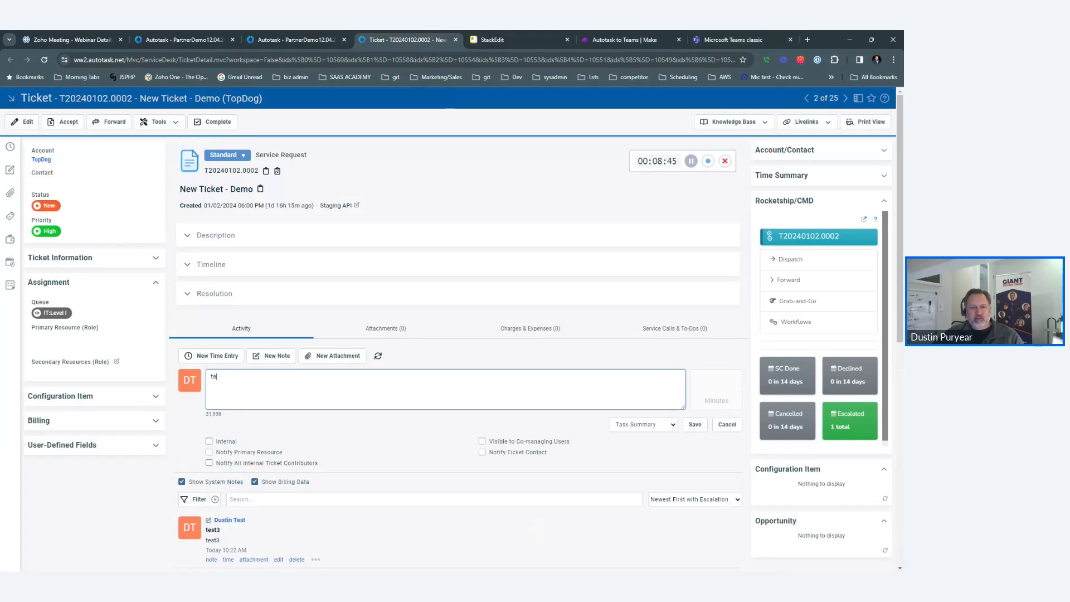
pyautogui.click(694, 425)
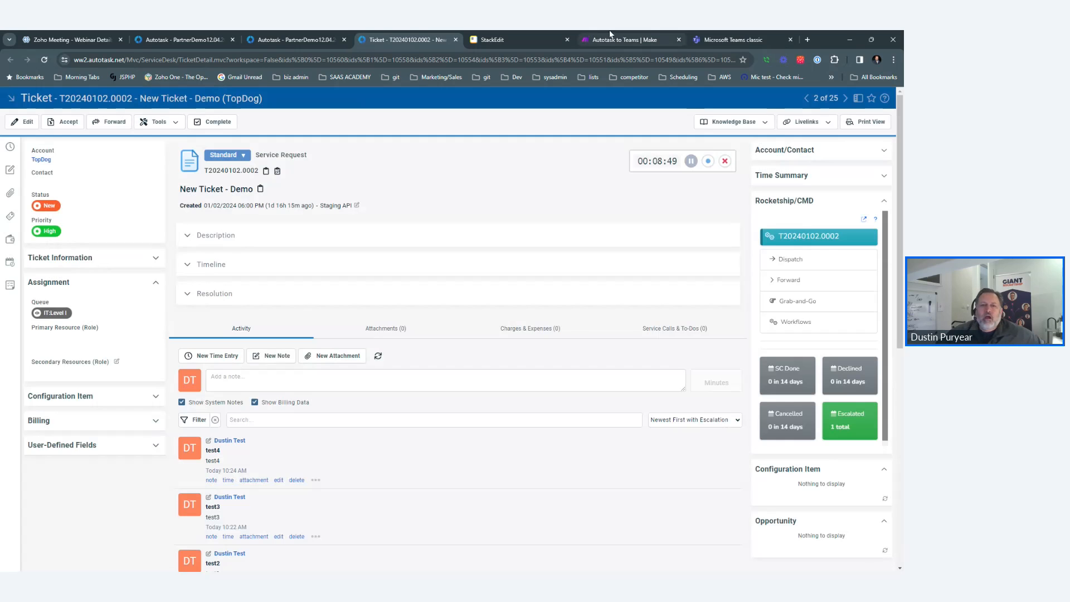
# Follow the run in Make, then check the new hyperlinked ticket message in Teams General.
pyautogui.click(610, 35)
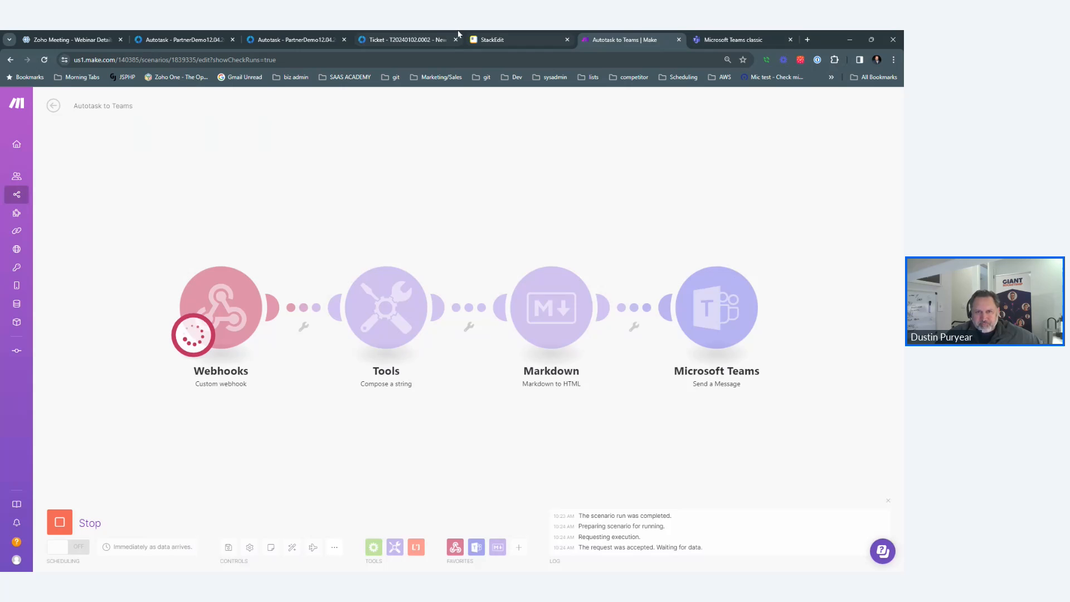
pyautogui.moveTo(421, 34); pyautogui.dragTo(533, 35)
pyautogui.click(615, 36)
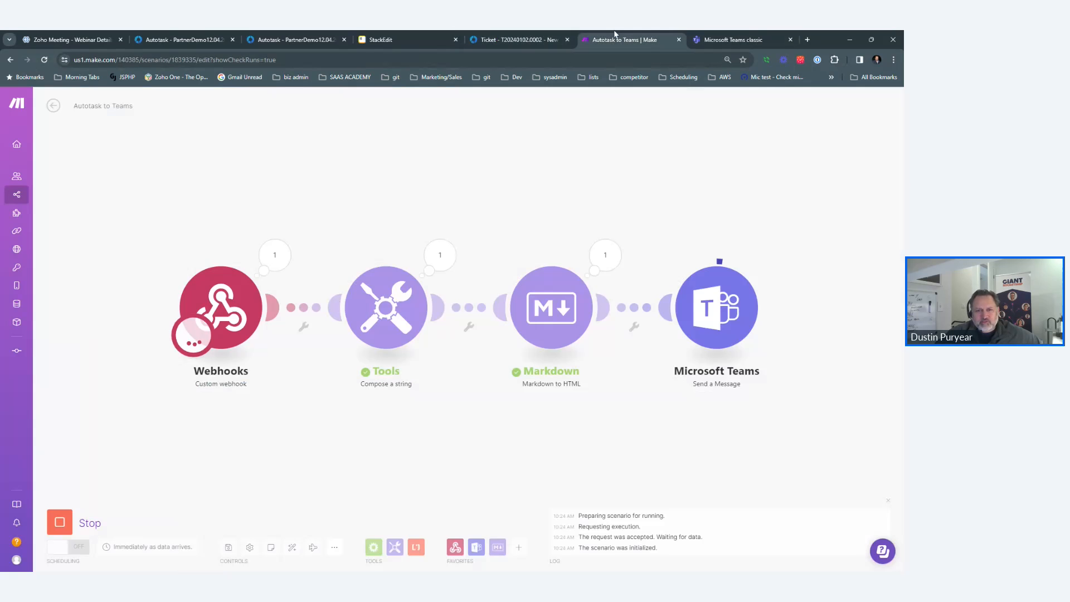
pyautogui.click(734, 40)
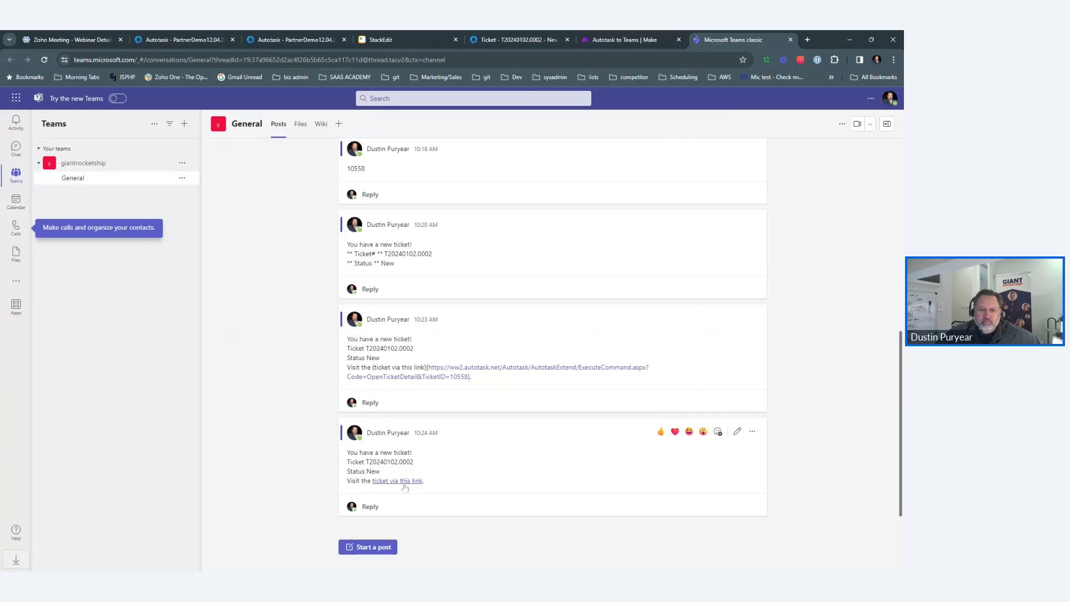
pyautogui.click(404, 488)
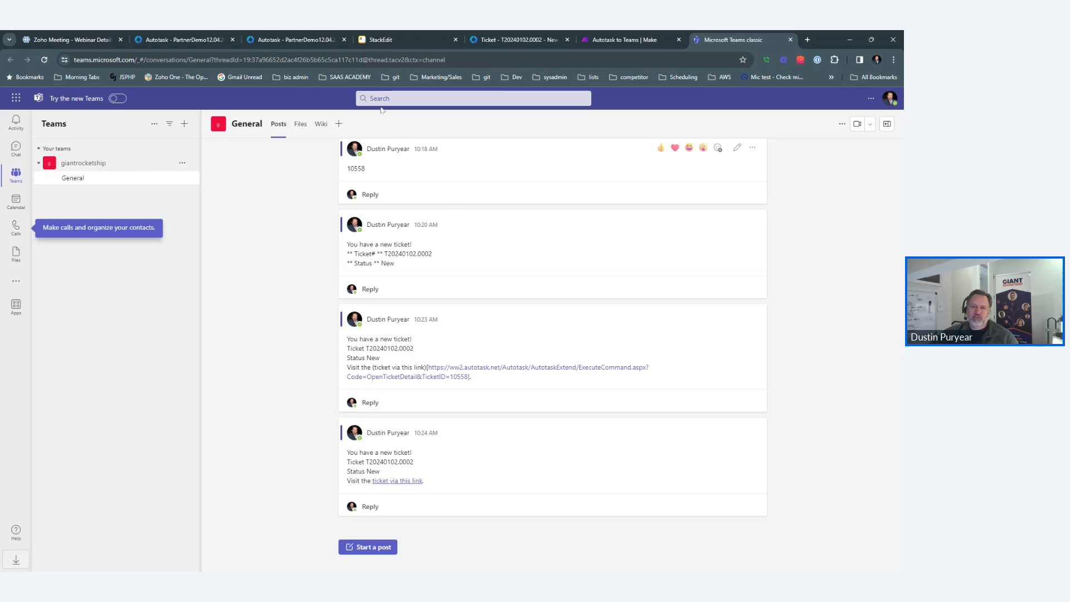
pyautogui.scroll(5, 506, 384)
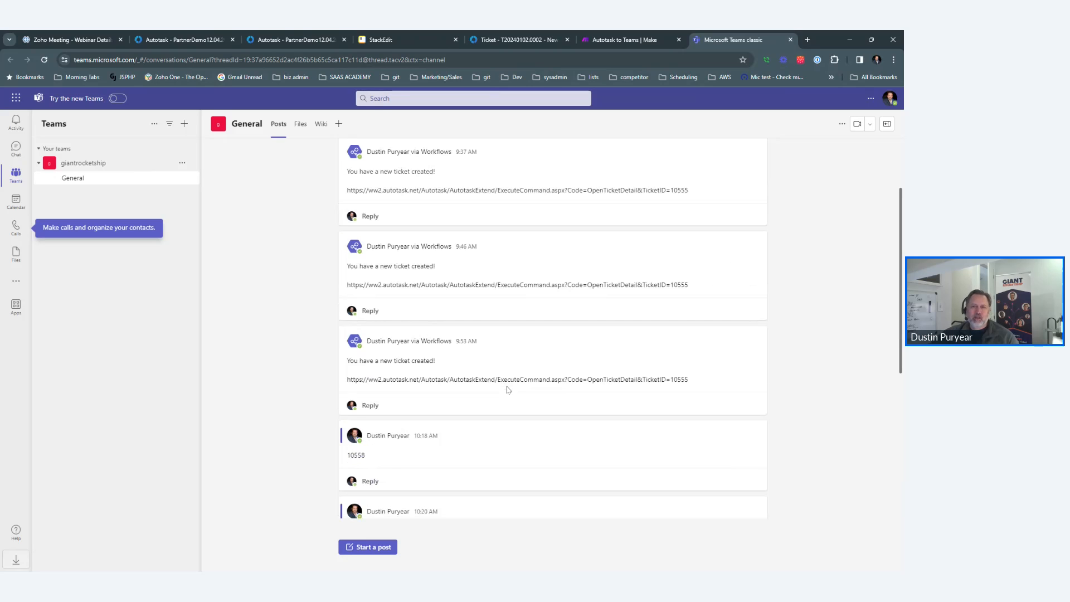
pyautogui.scroll(-5, 508, 385)
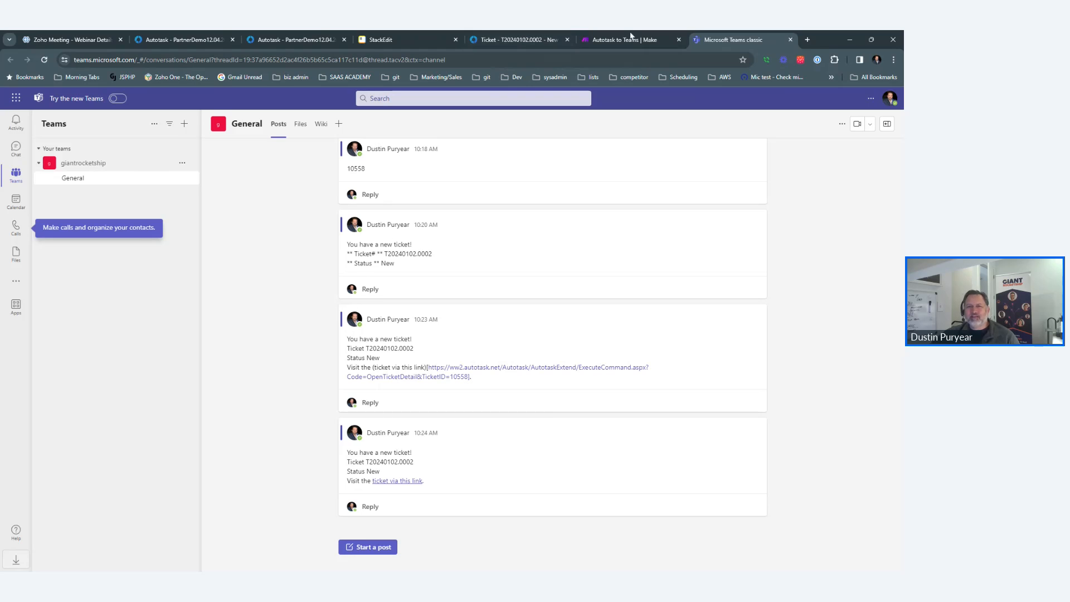
pyautogui.click(647, 35)
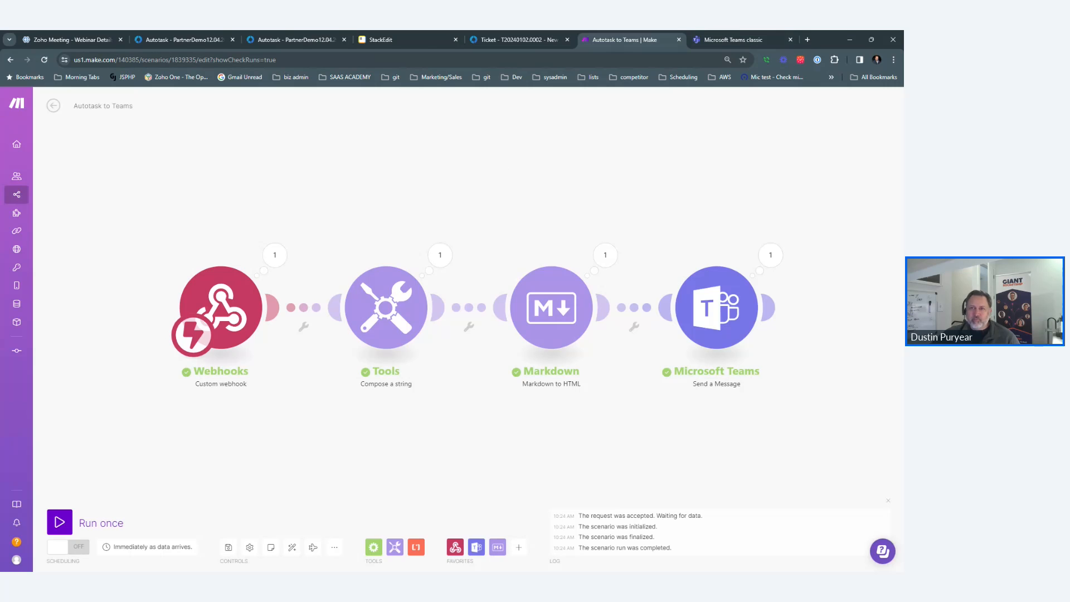
pyautogui.click(740, 35)
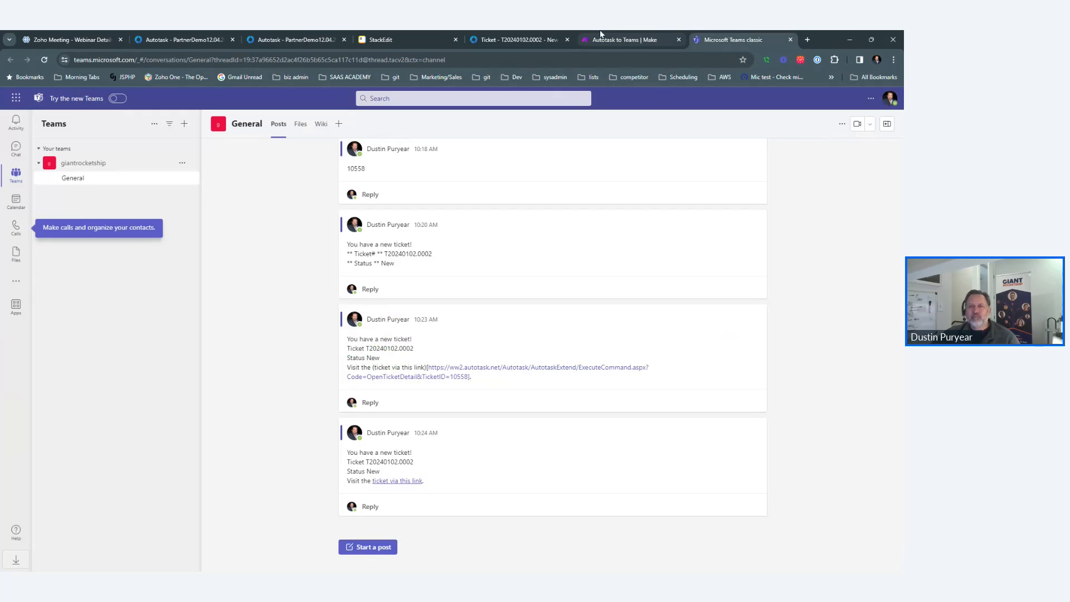